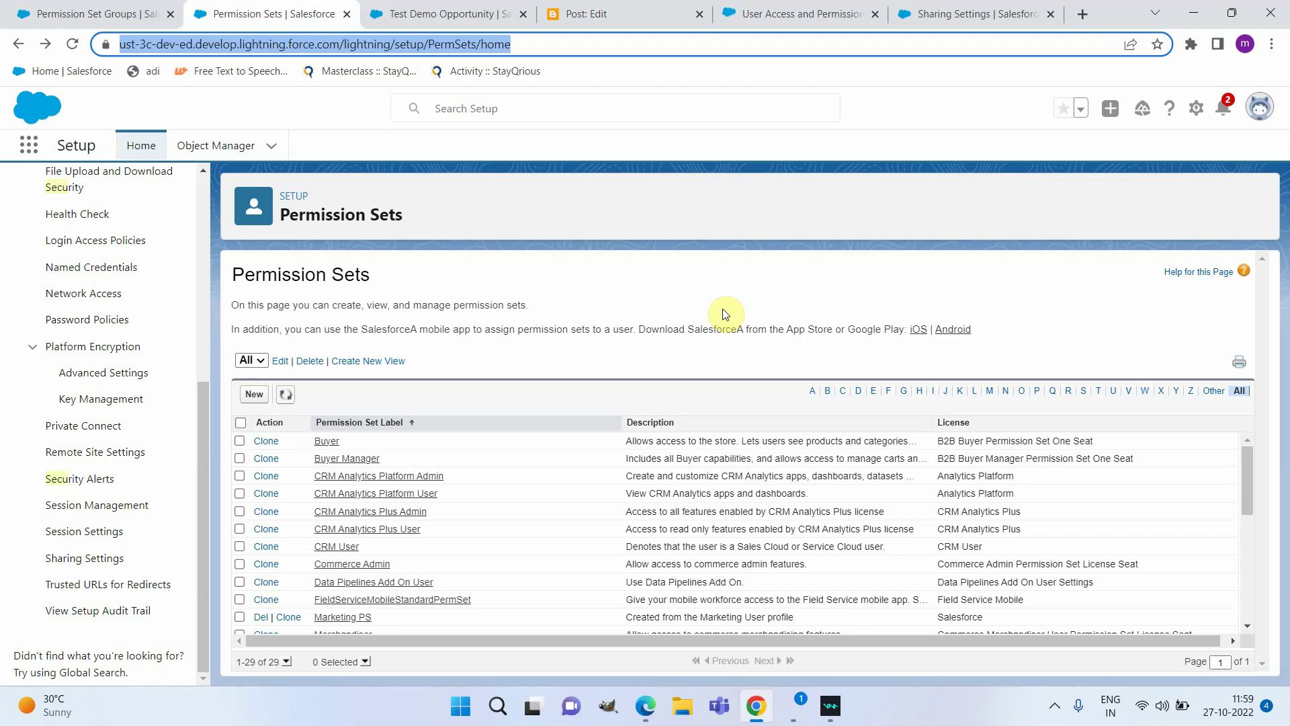
Display the list of permission set groups, and filter the permission sets list to labels starting with O.
left_click(39, 10)
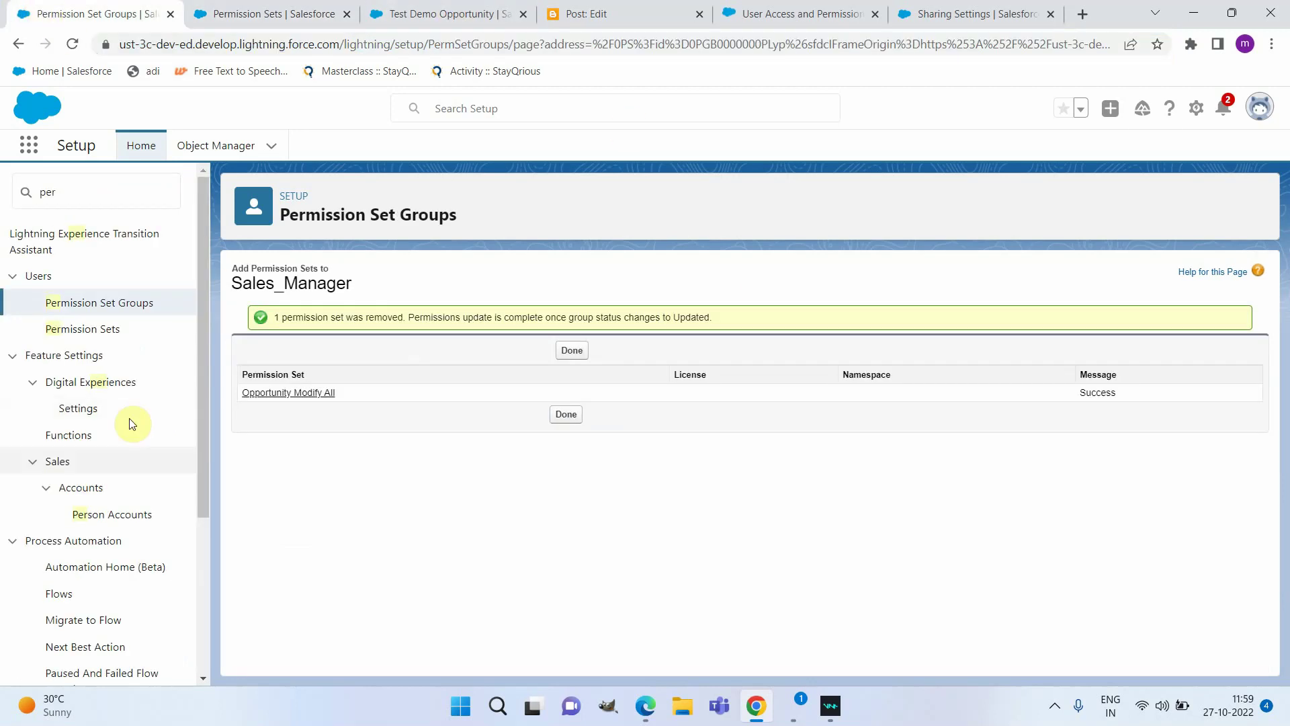
left_click(76, 303)
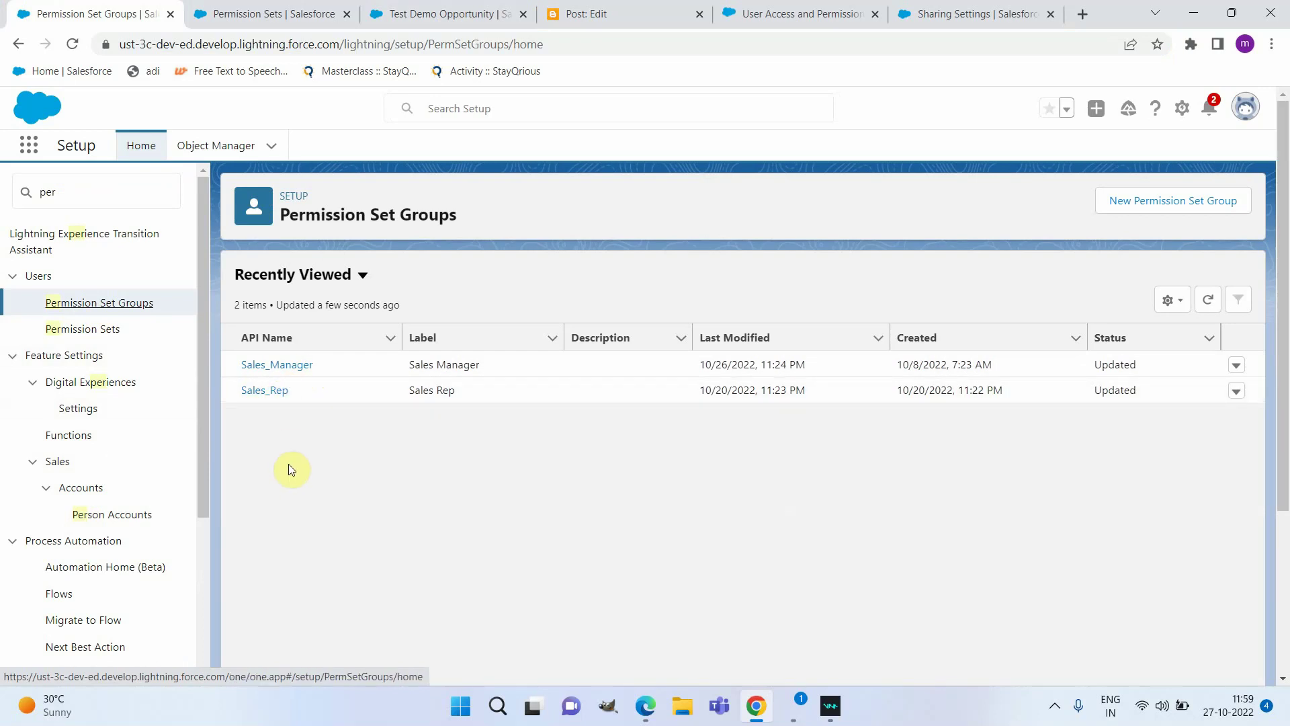
left_click(267, 7)
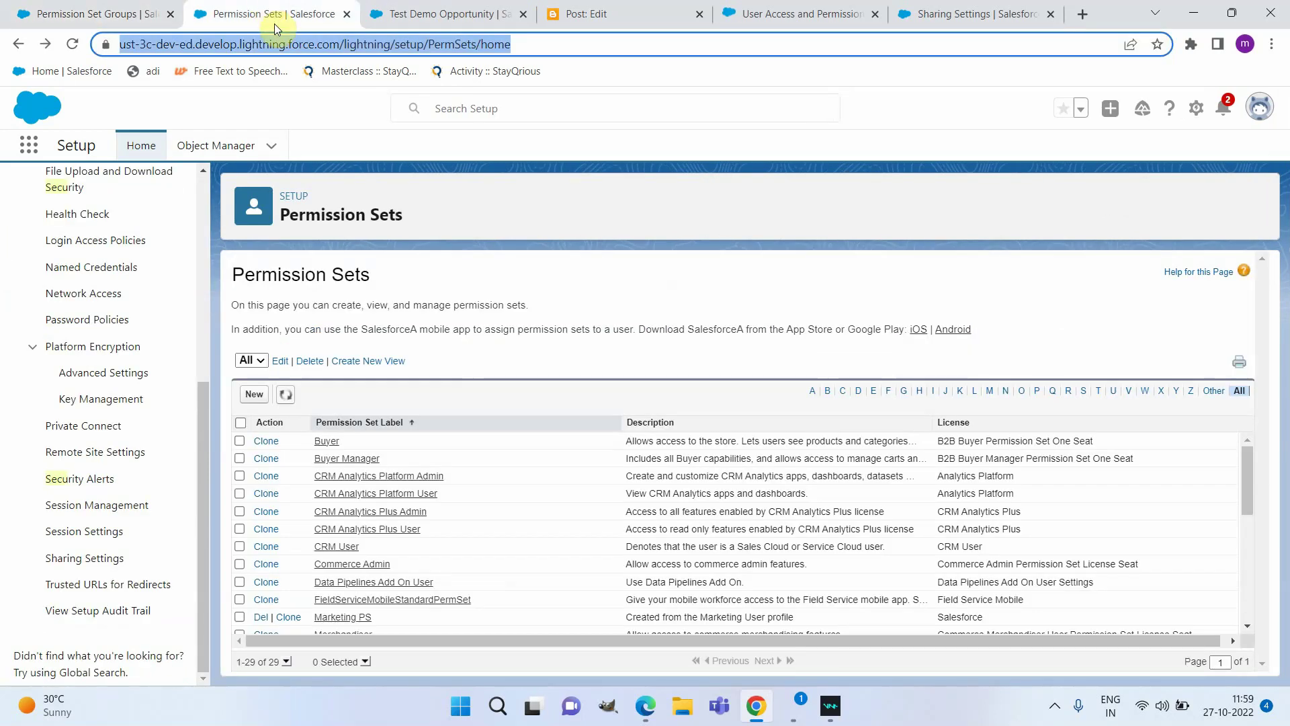
left_click(1020, 391)
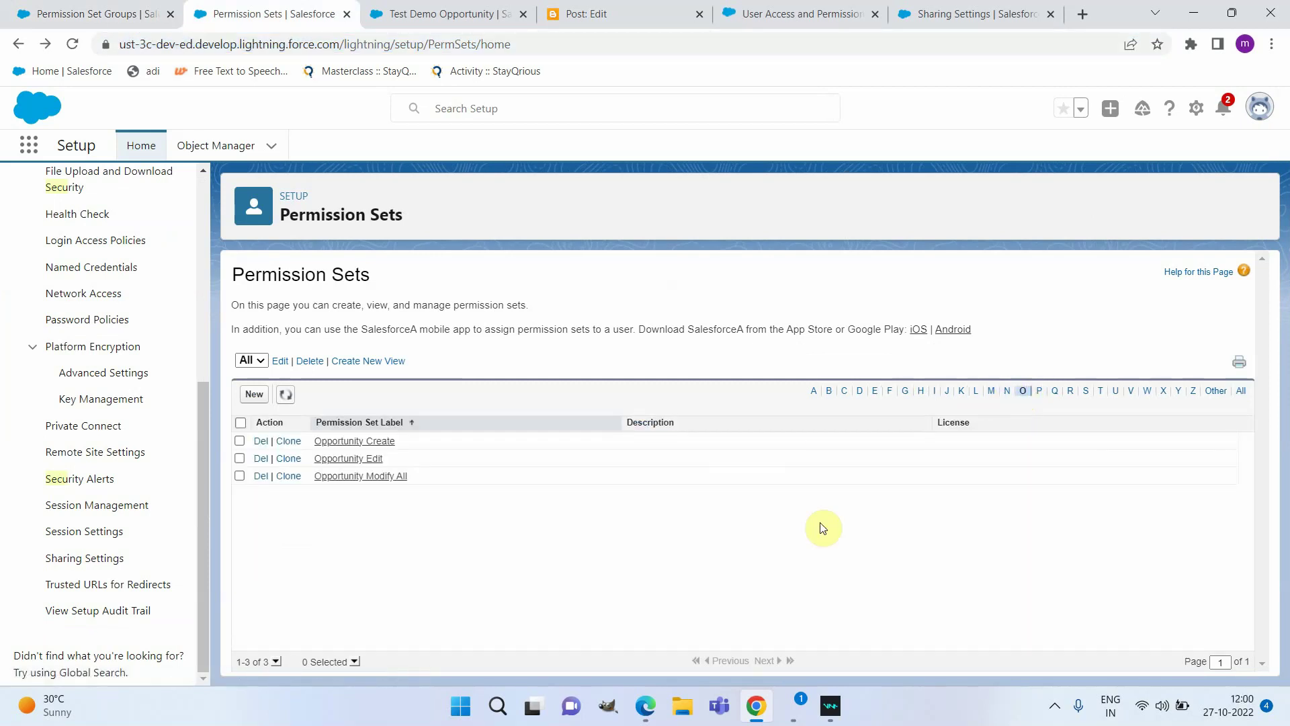
Open the object settings of the Opportunity Create permission set and search for "oppo" to examine the Opportunities permissions.
left_click(351, 446)
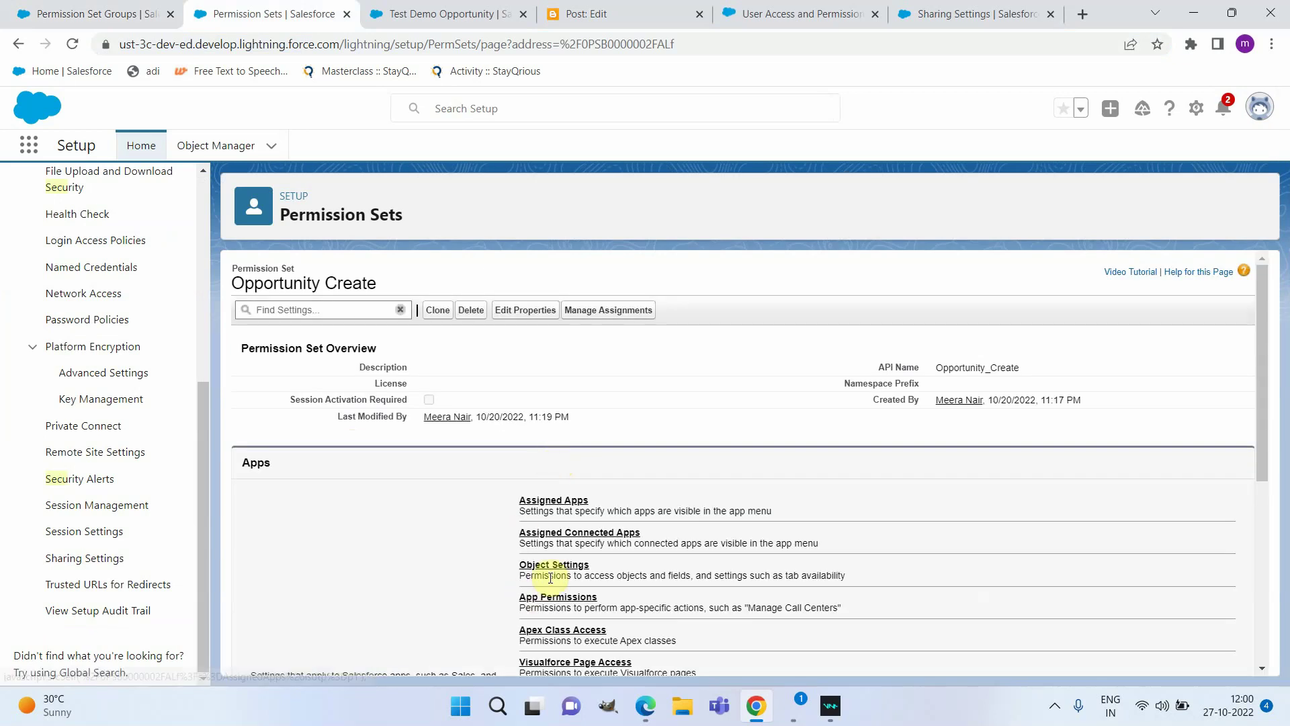
left_click(572, 567)
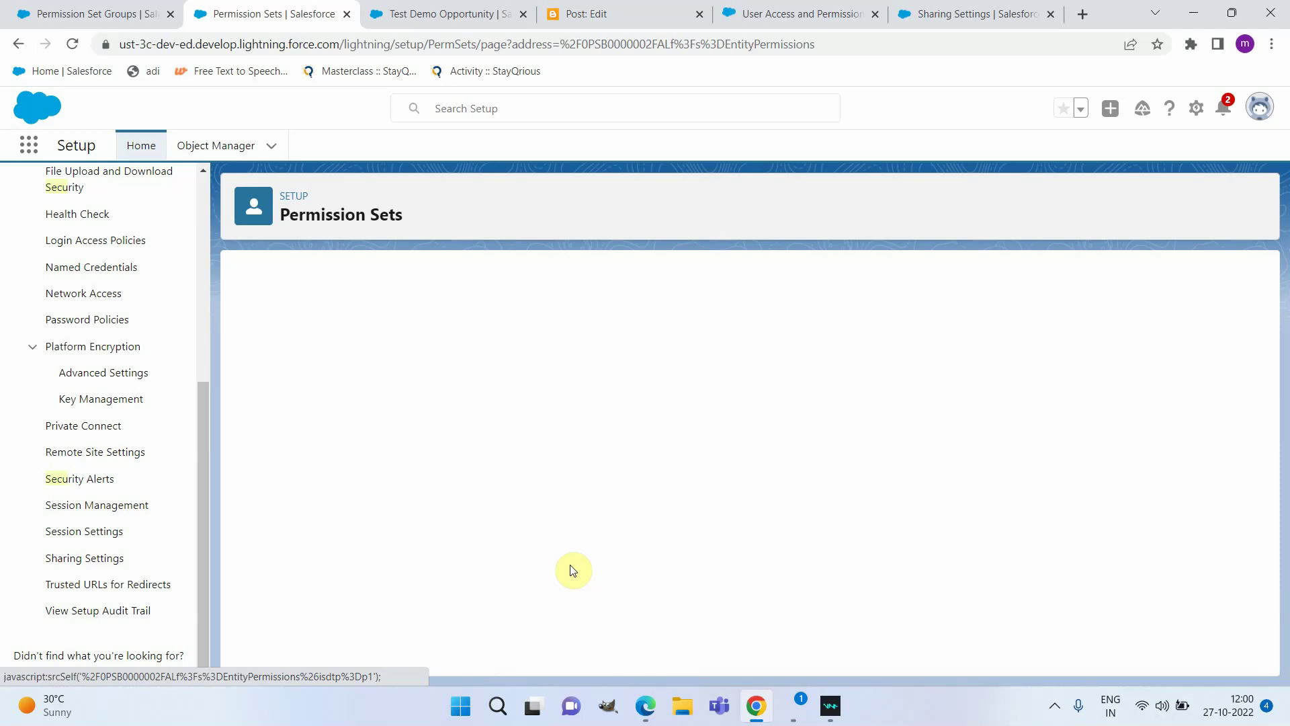
key("ctrl+f")
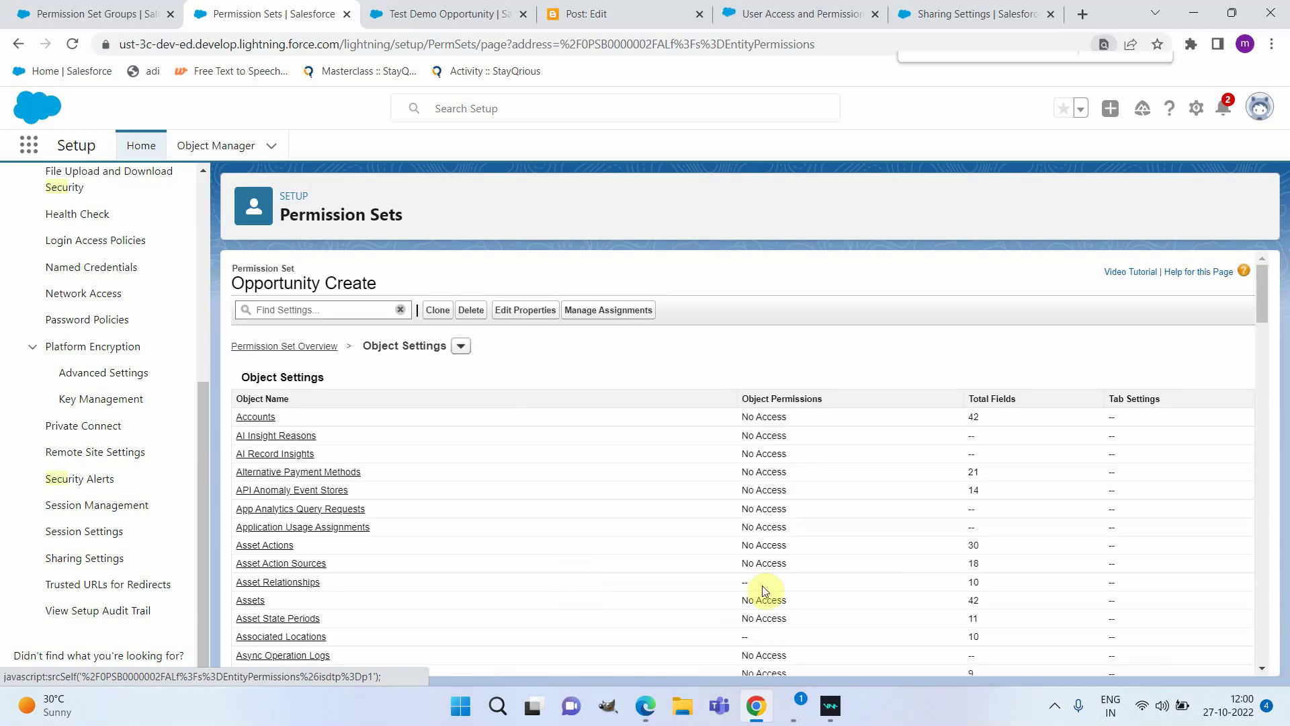
type("oppo")
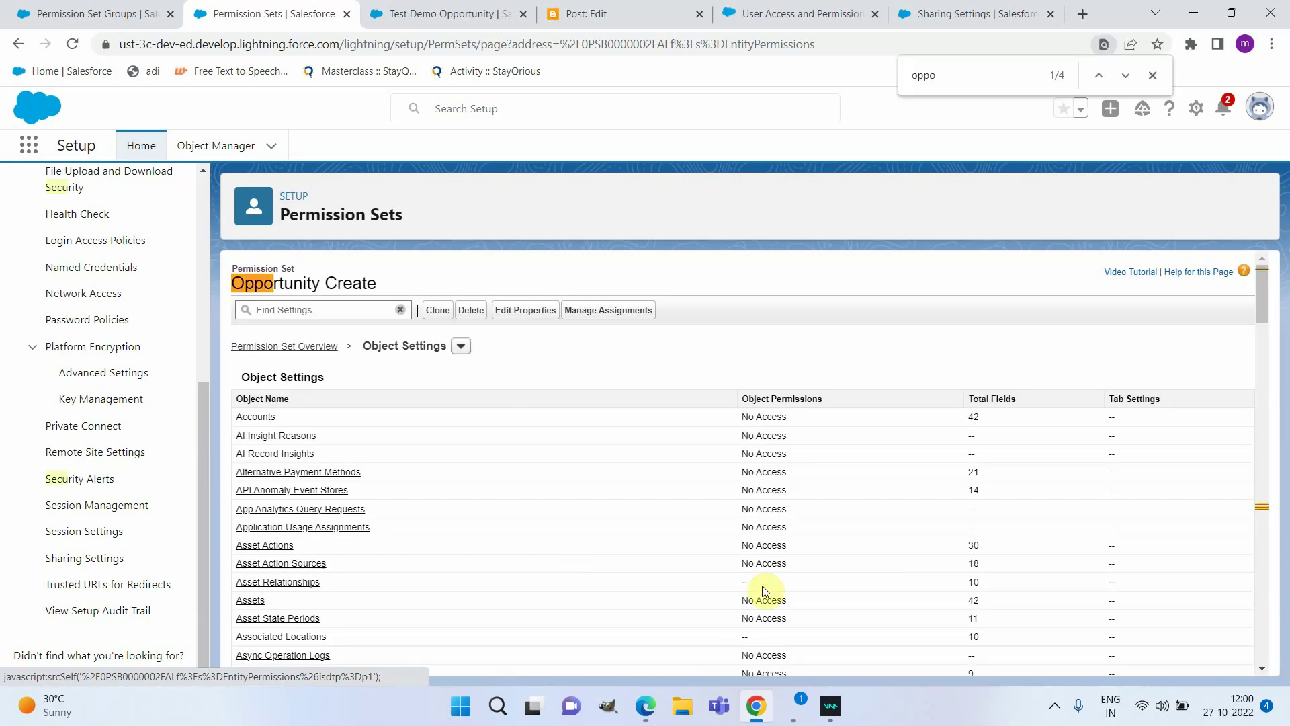
left_click(1126, 76)
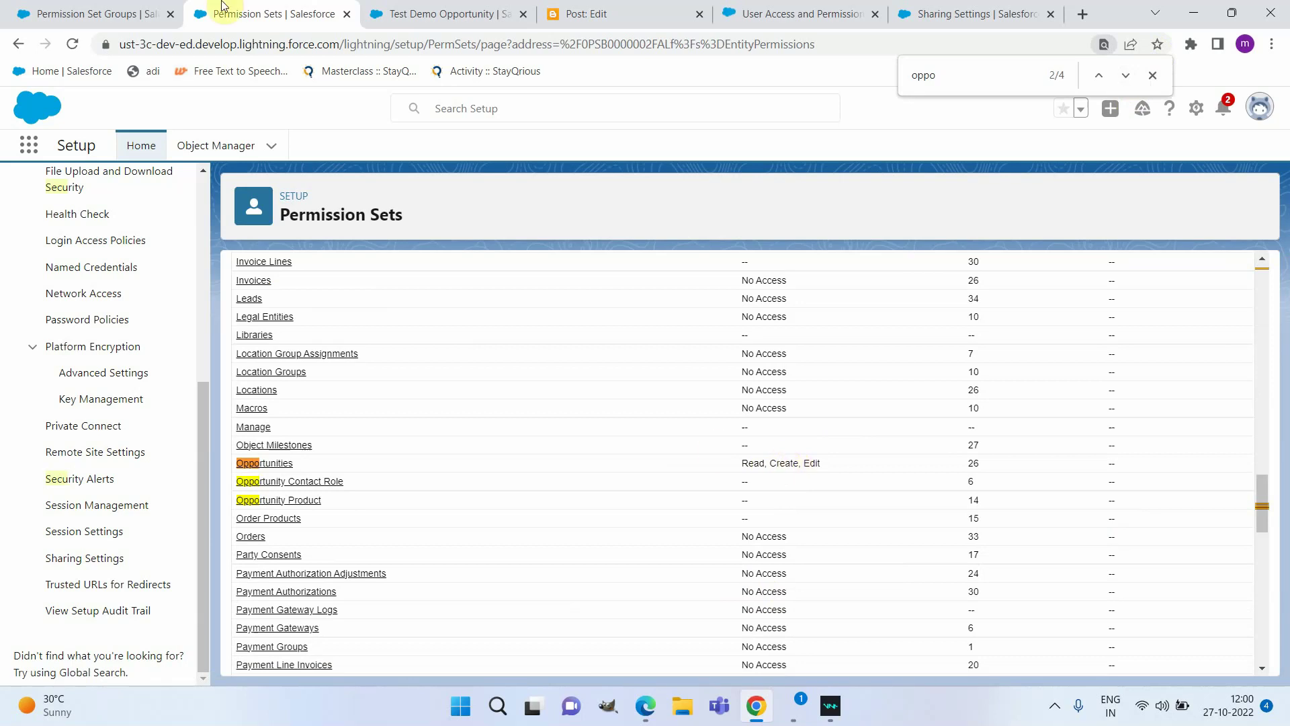
Examine which permission sets are included in the Sales_Manager permission set group.
left_click(98, 13)
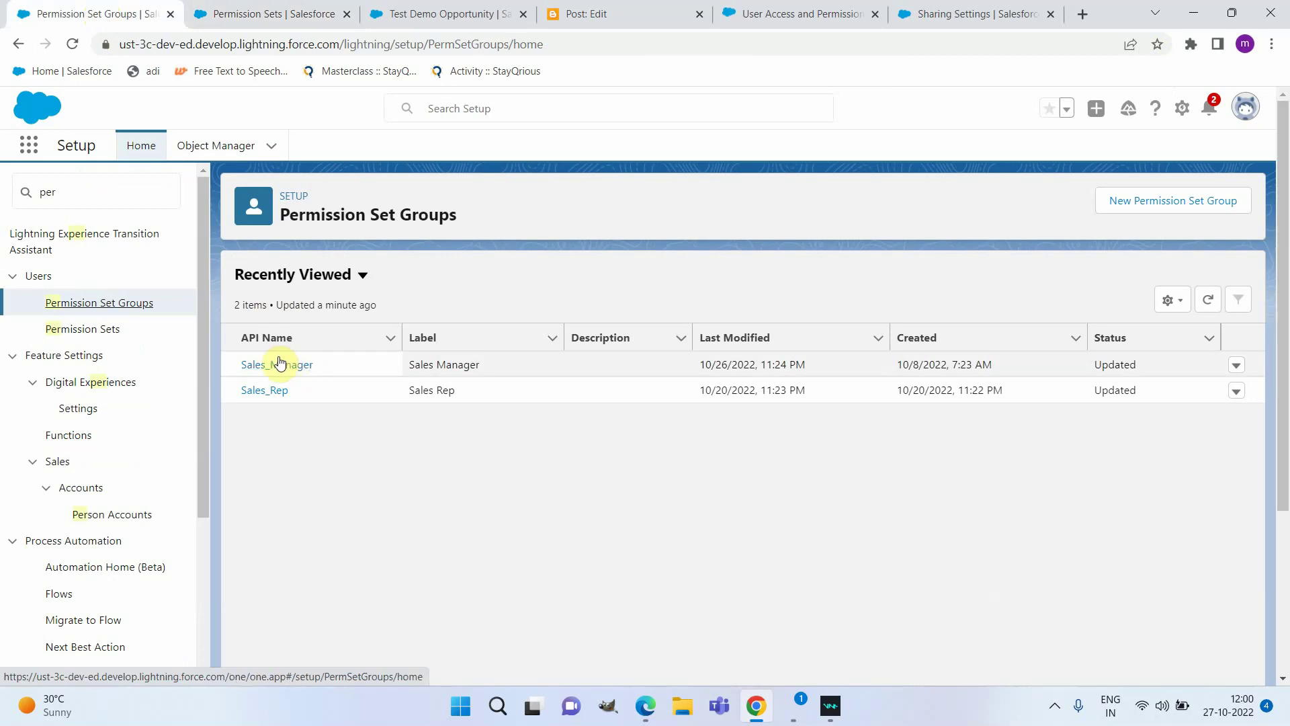
left_click(273, 368)
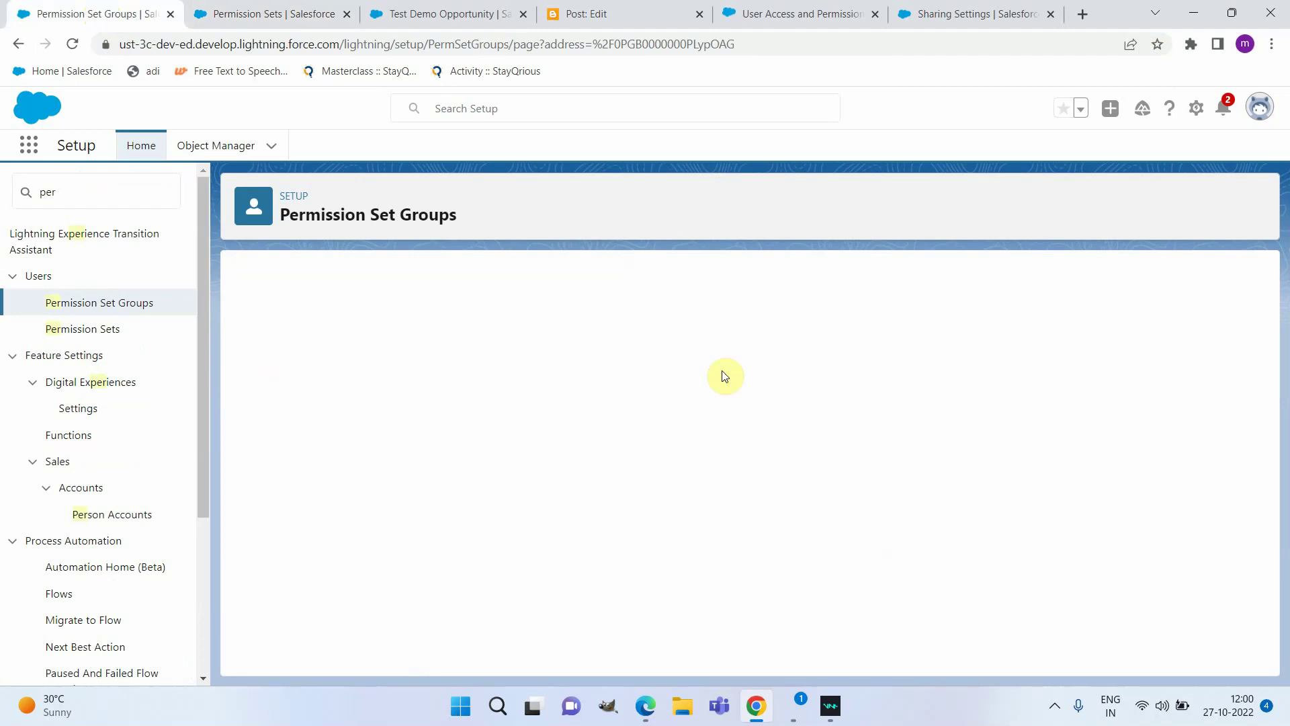
left_click(607, 505)
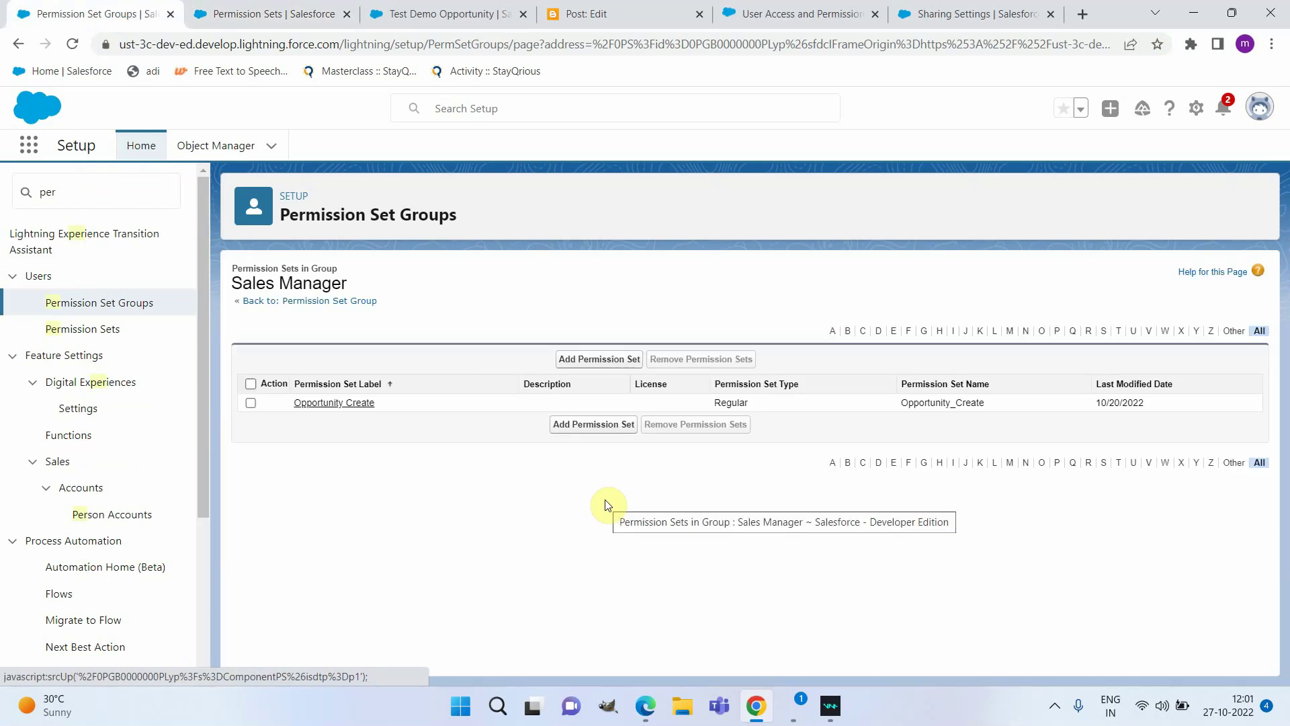
Examine which permission sets are included in the Sales_Rep permission set group.
left_click(64, 311)
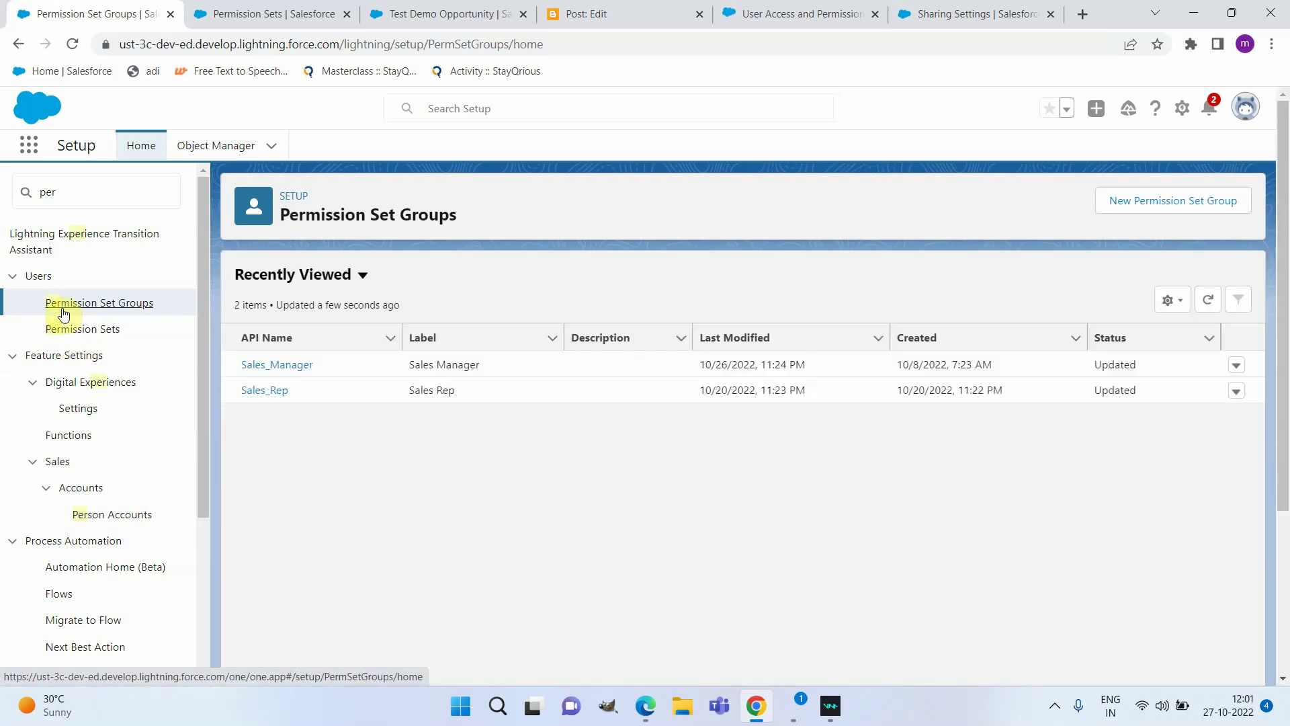
left_click(252, 392)
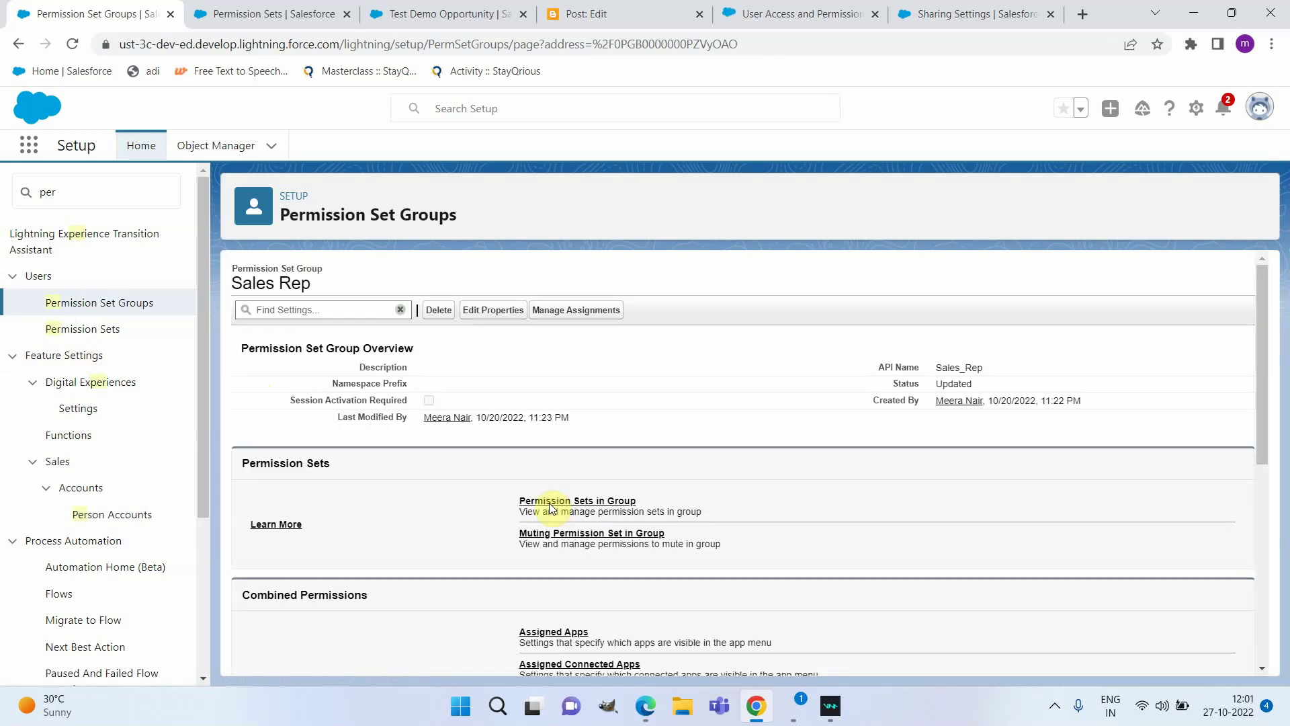
left_click(553, 502)
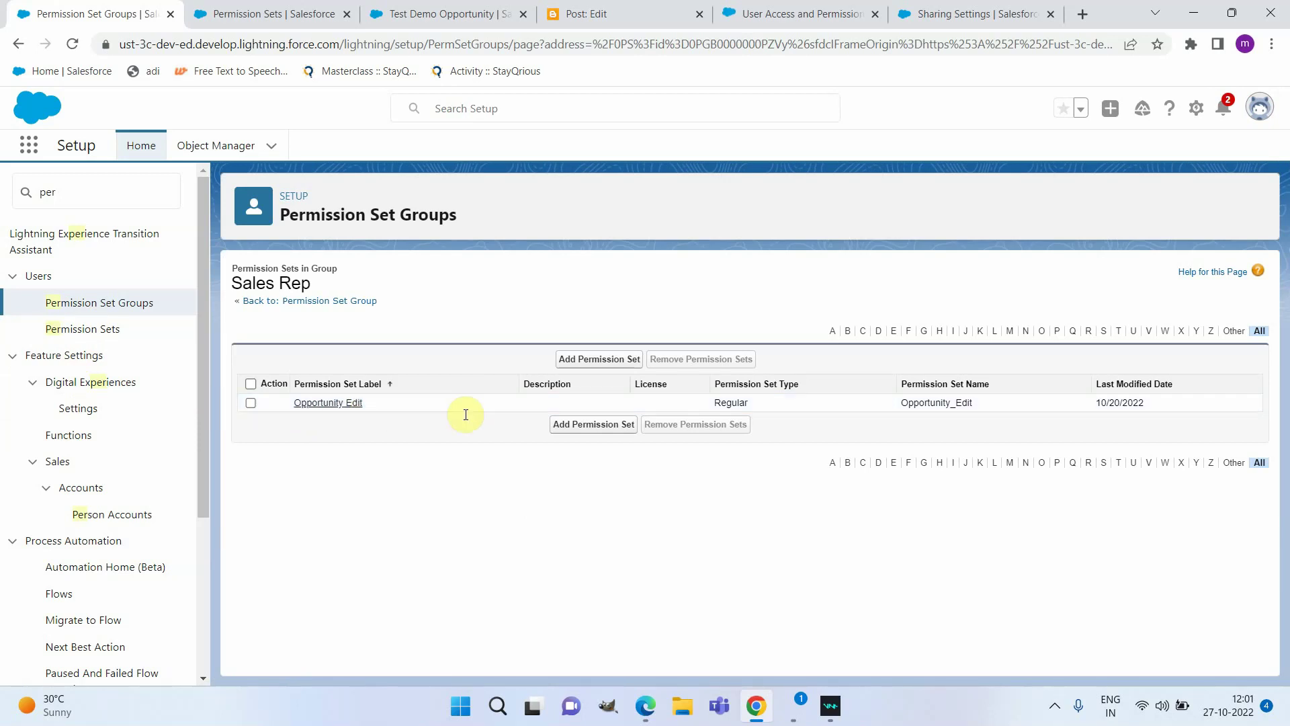
Check the Opportunity default in Sharing Settings, and switch to Edge to show the All Opportunities list view.
left_click(959, 18)
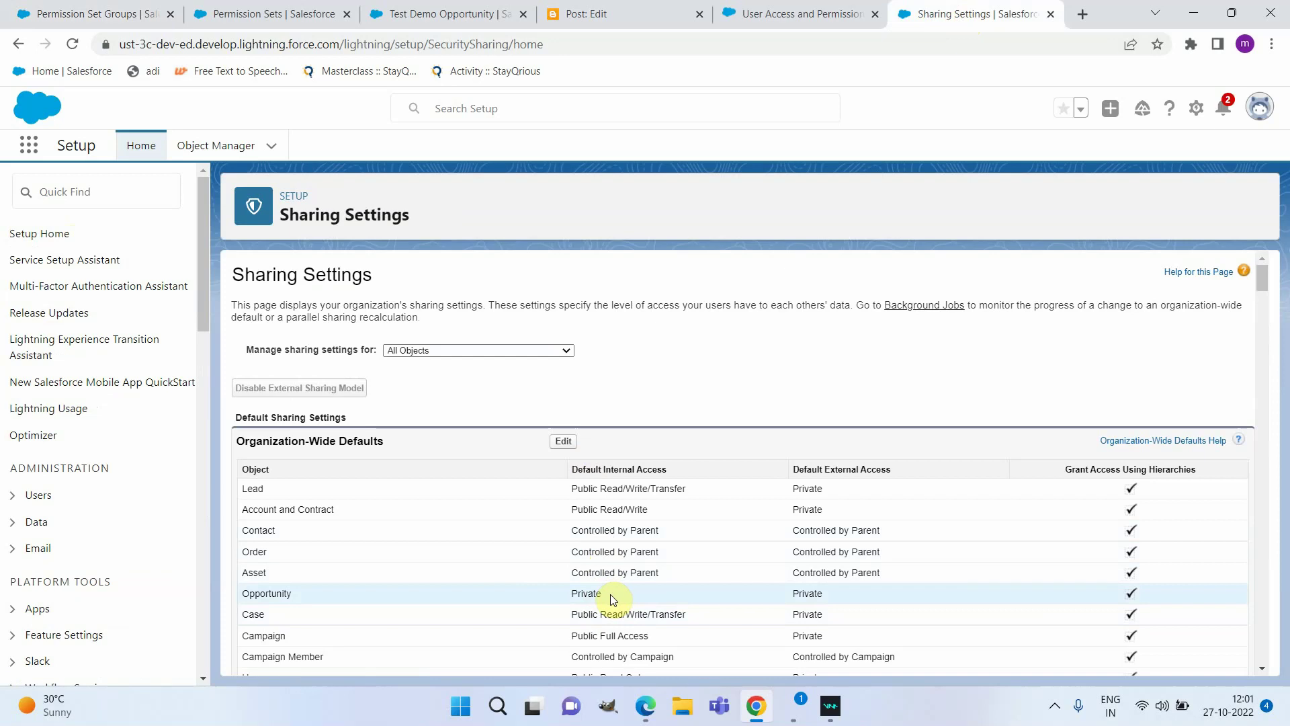
left_click(645, 706)
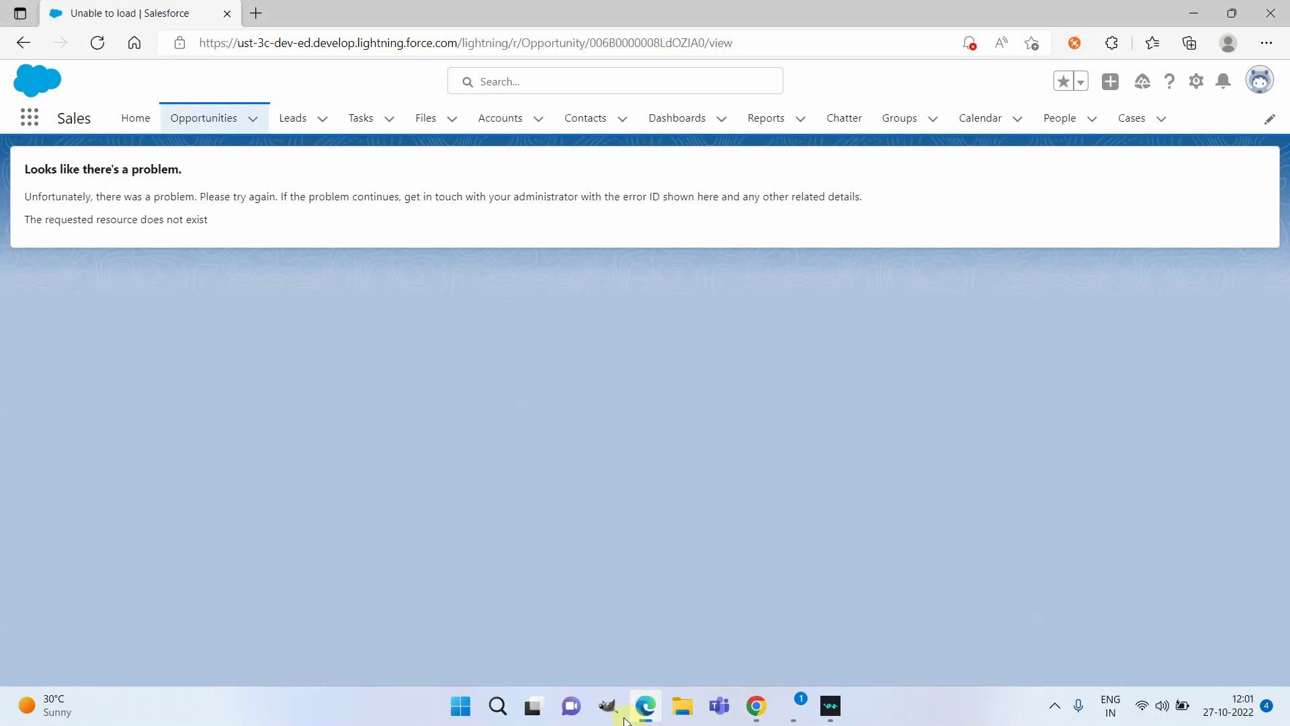
left_click(203, 121)
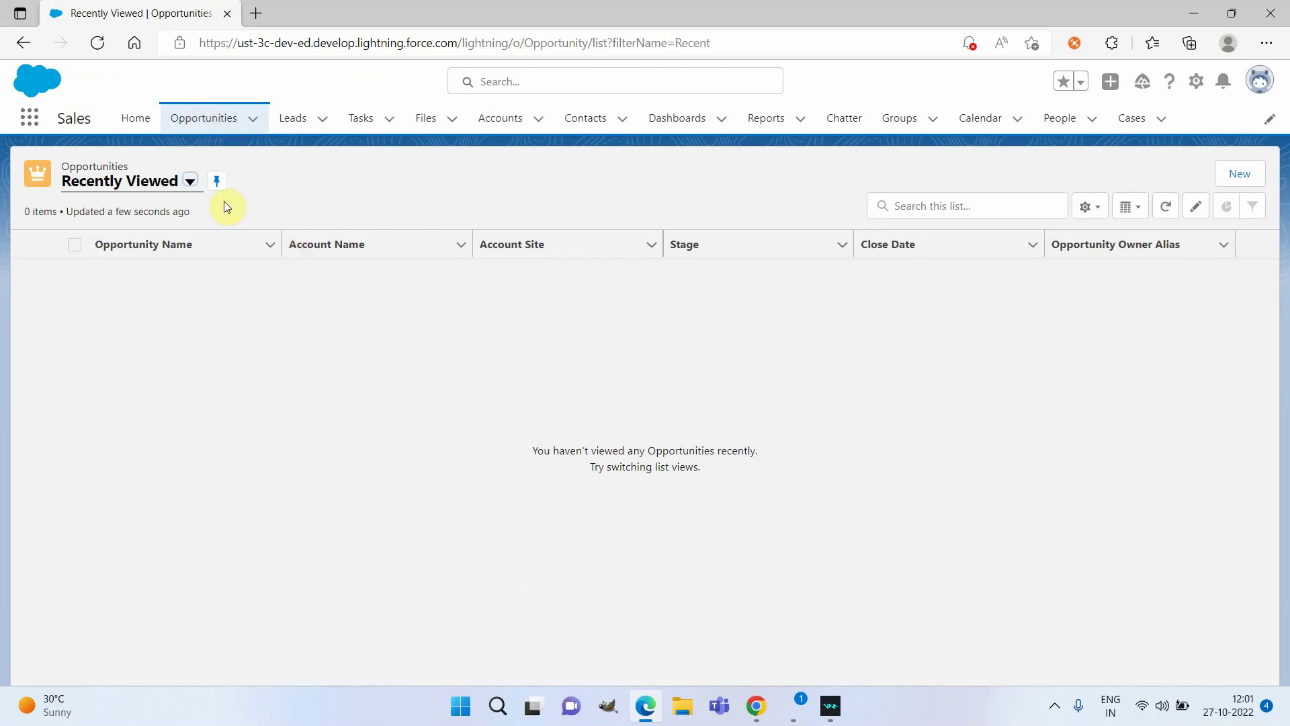
left_click(190, 181)
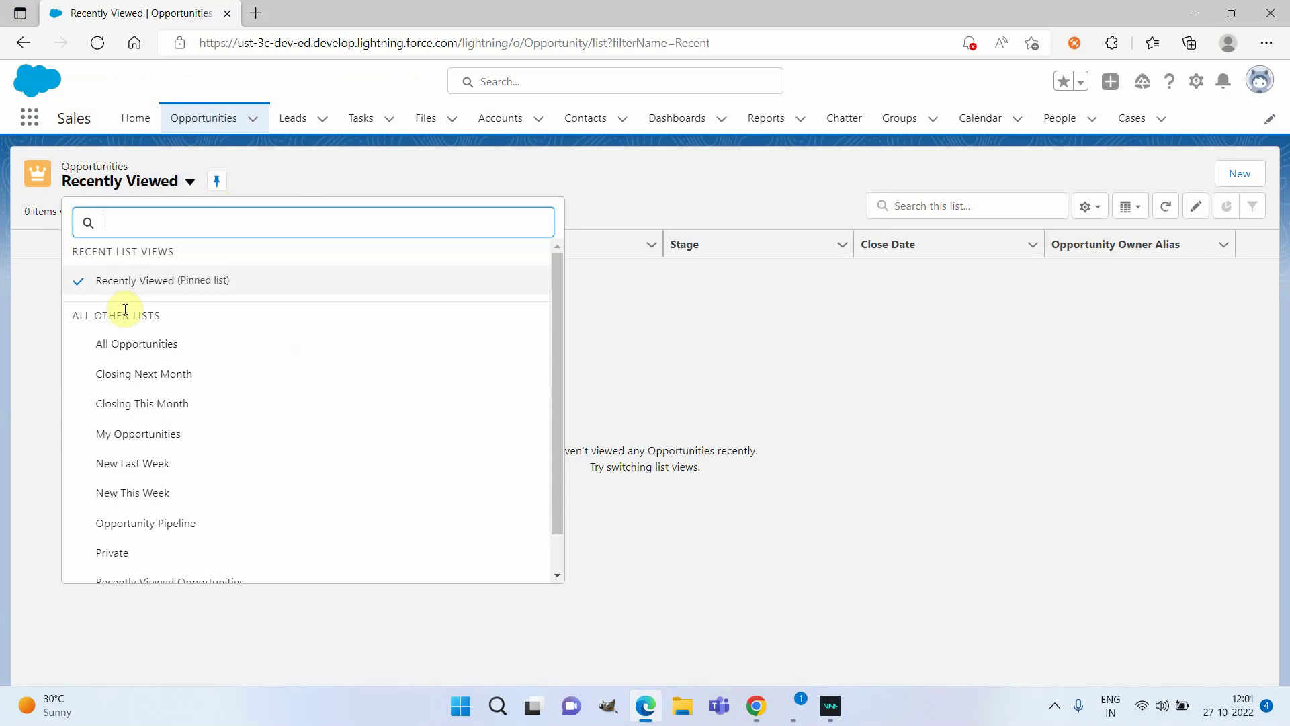
left_click(124, 344)
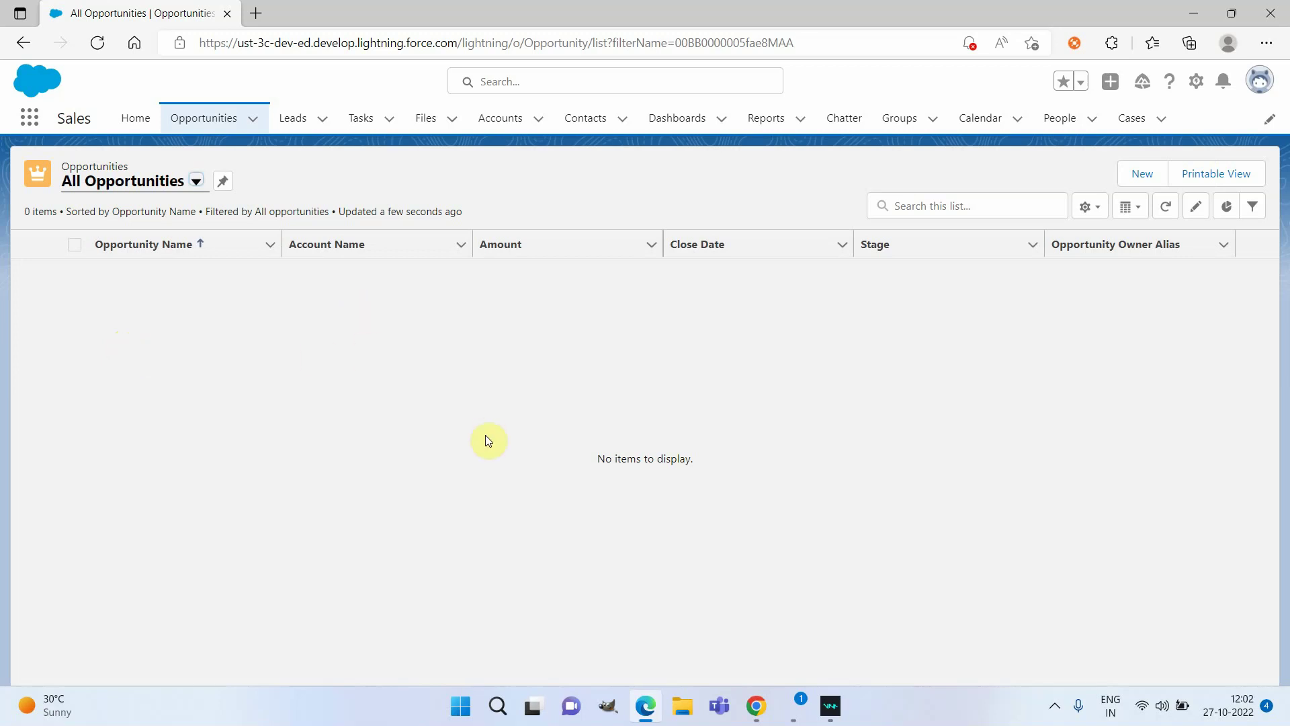
Switch back to Chrome and open the Permission Sets list by searching Setup for "perm".
left_click(756, 705)
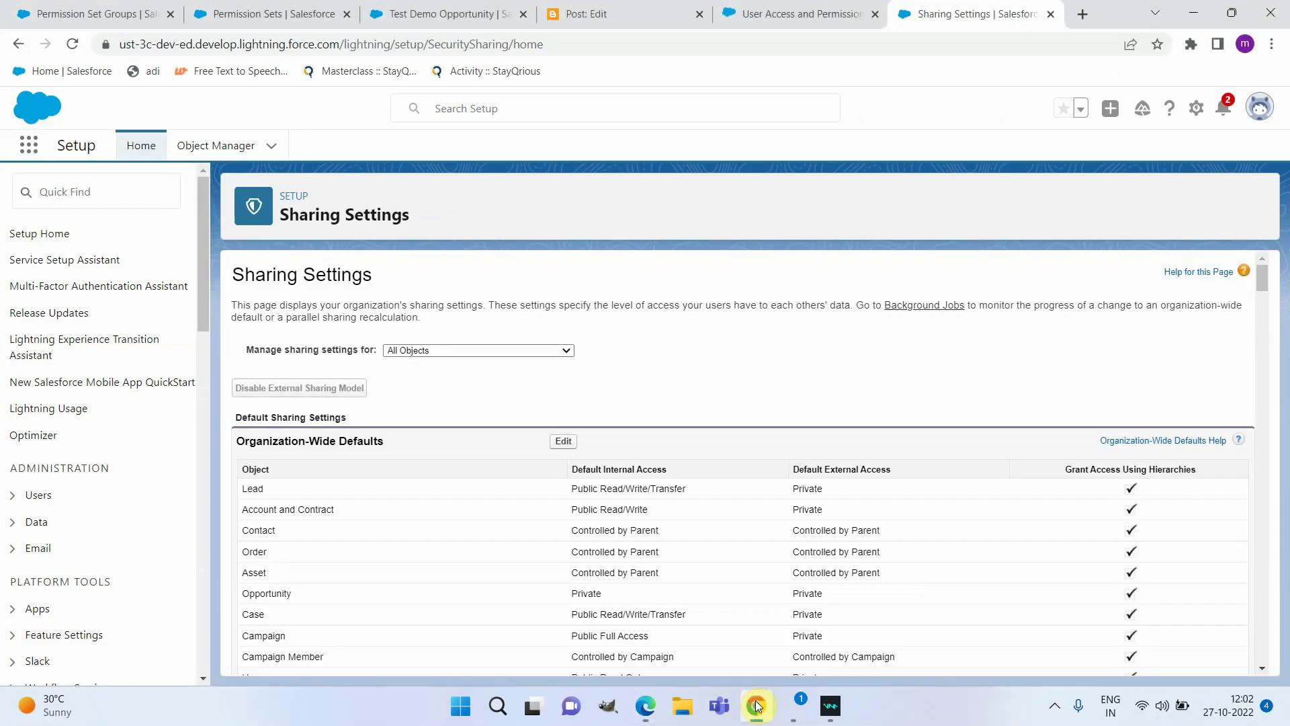
left_click(273, 14)
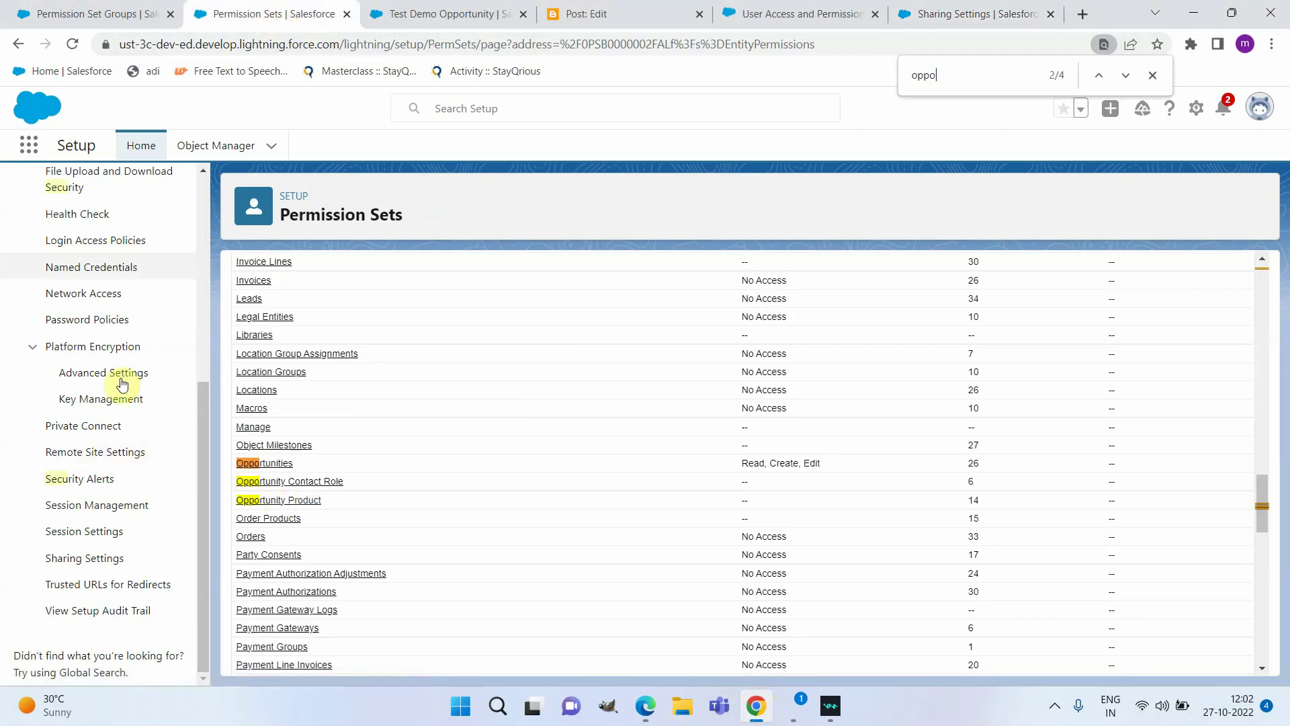
scroll(114, 288, "up", 5)
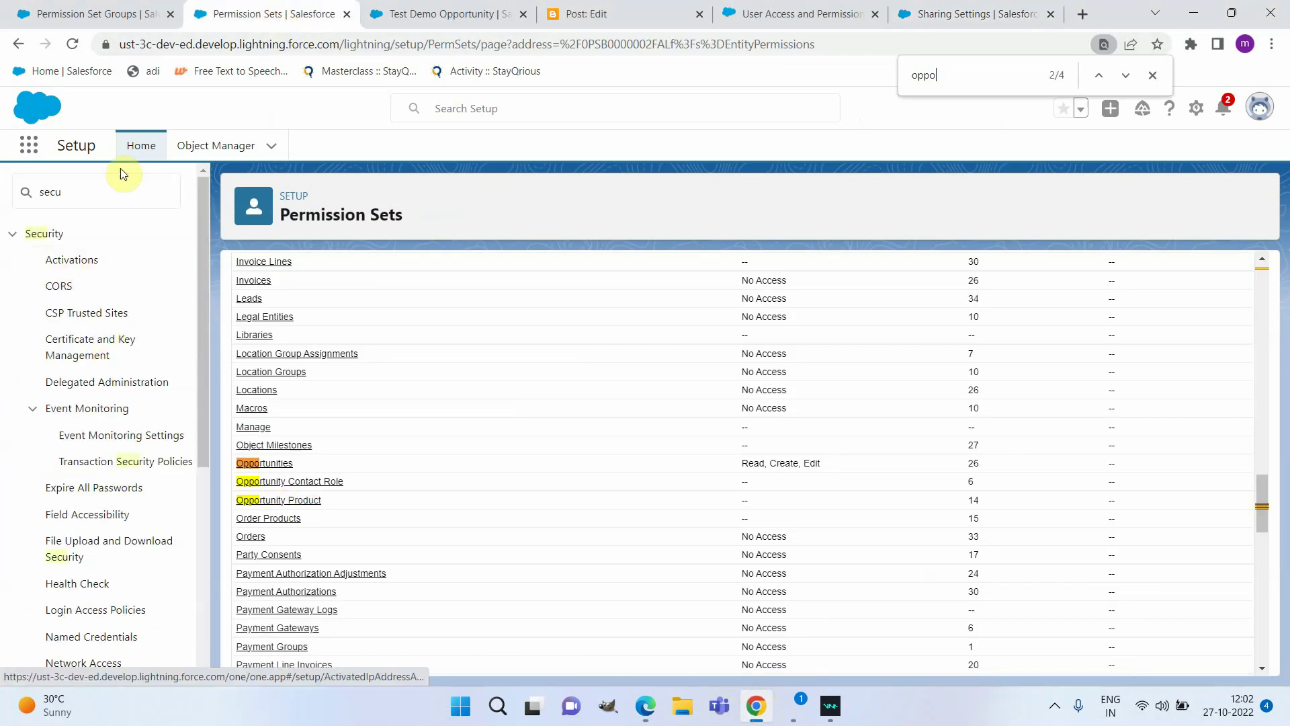
left_click(89, 185)
key("ctrl+a")
type("perm")
left_click(91, 286)
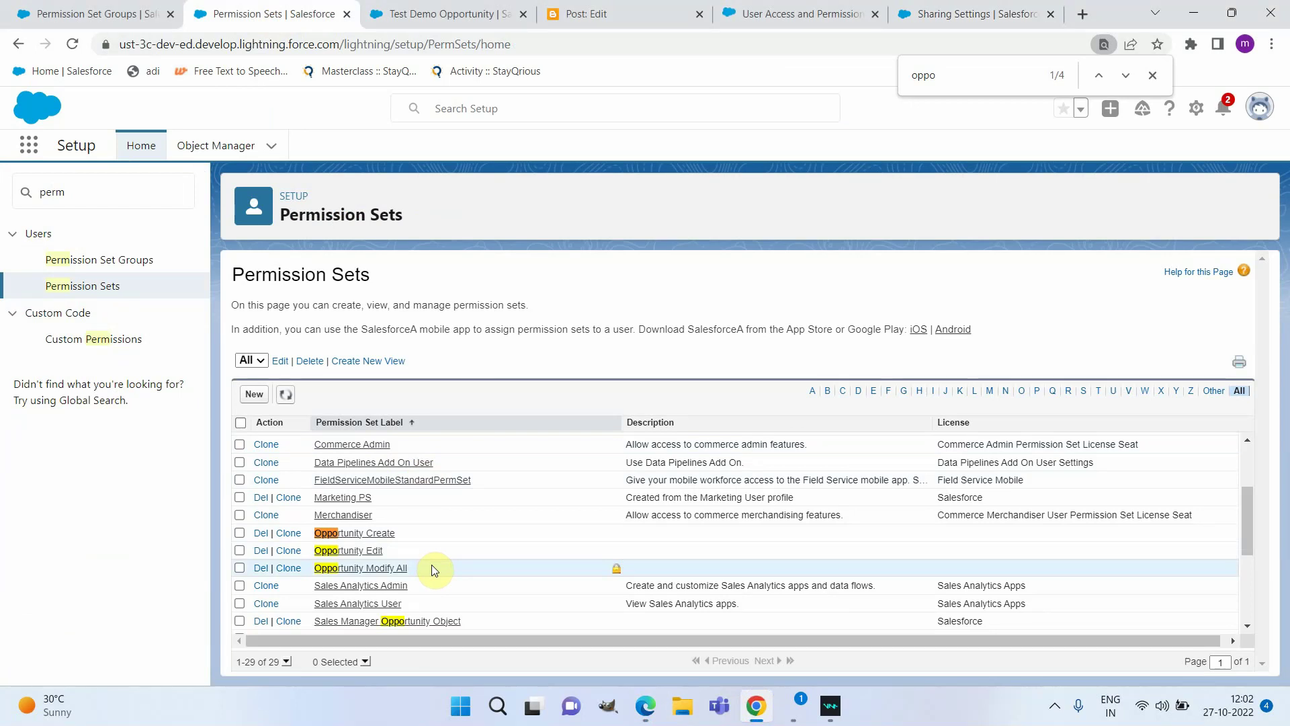
left_click(78, 20)
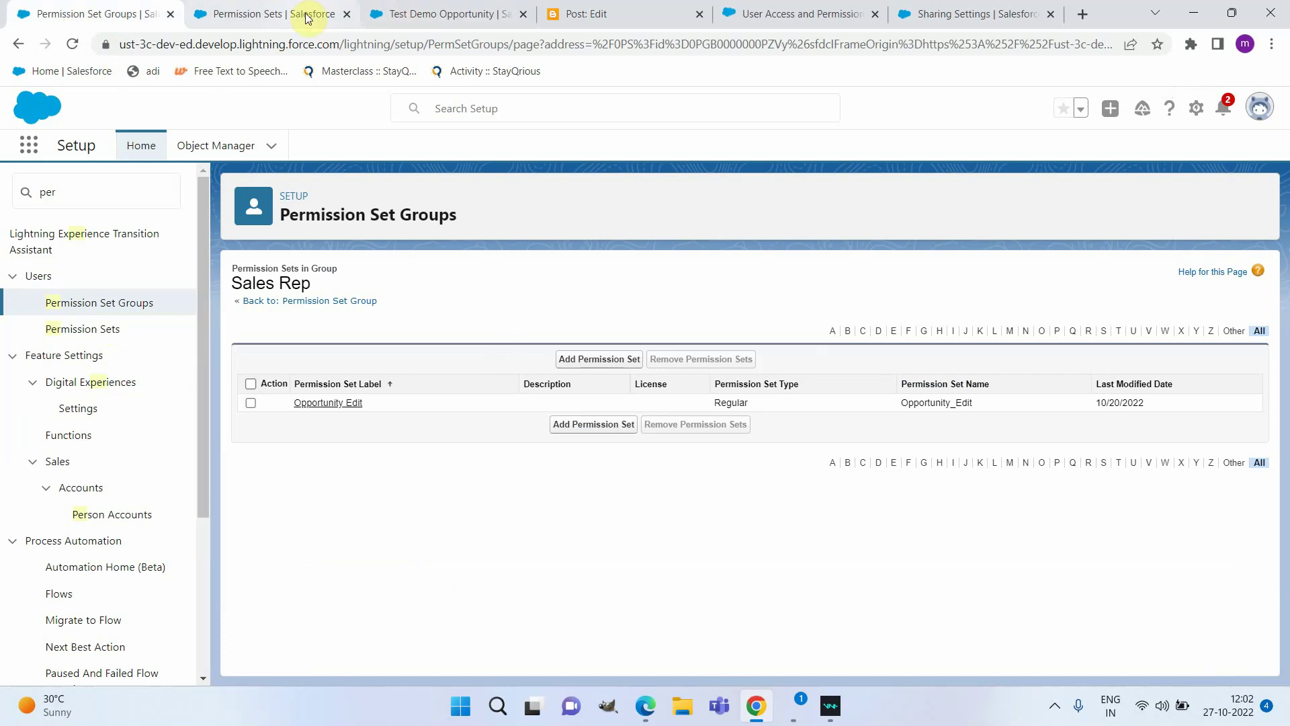
left_click(259, 13)
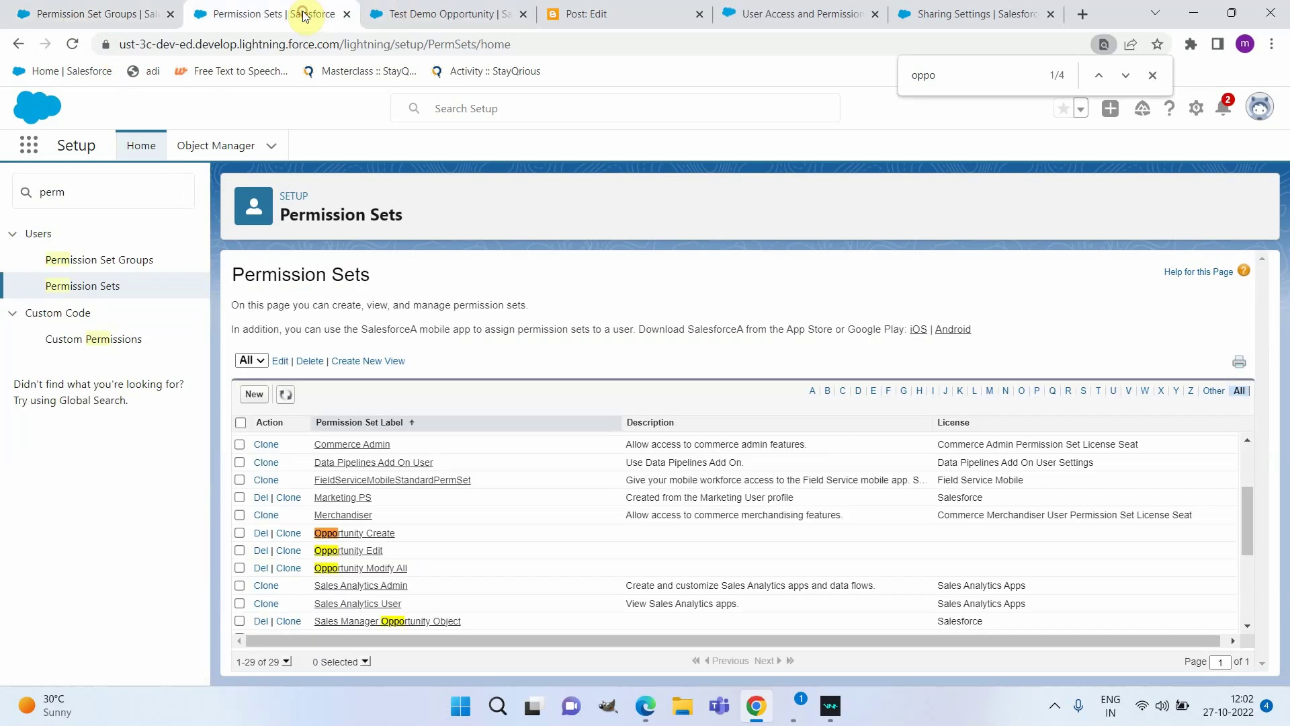
Open the assignments of the Opportunity Modify All permission set and start adding a new assignment.
left_click(388, 568)
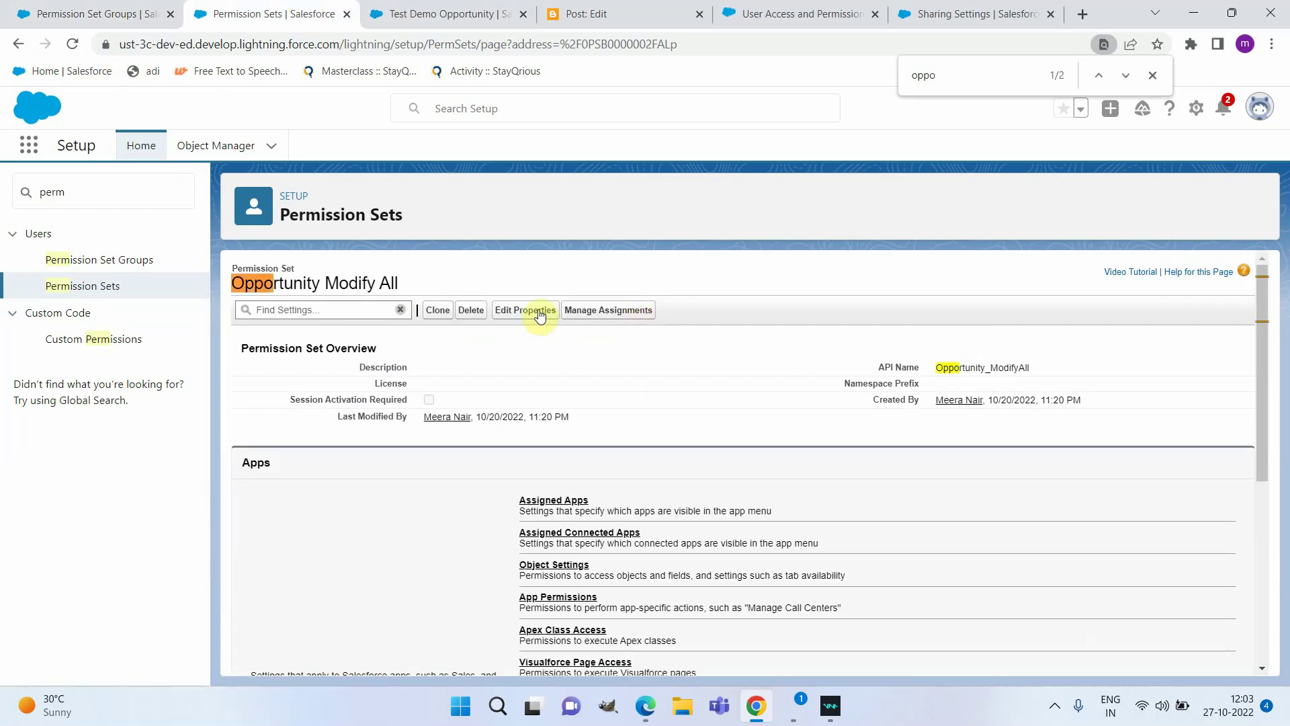
left_click(635, 313)
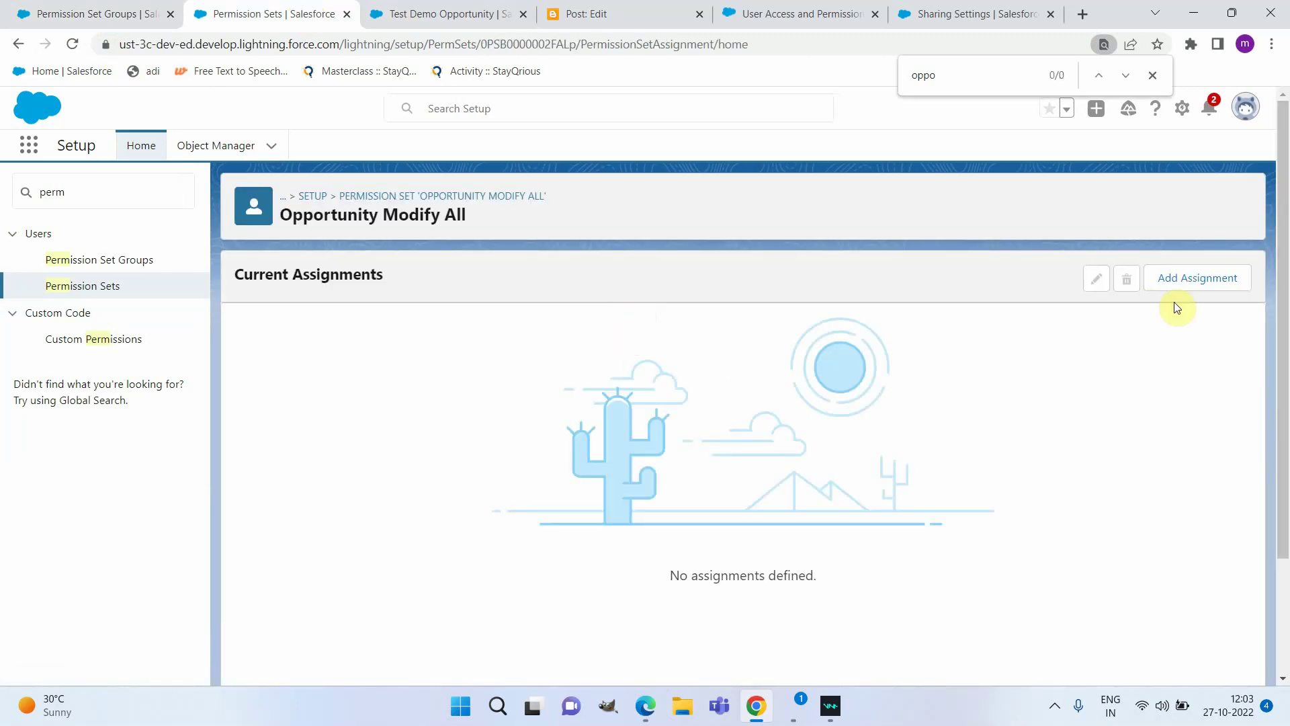
left_click(1217, 284)
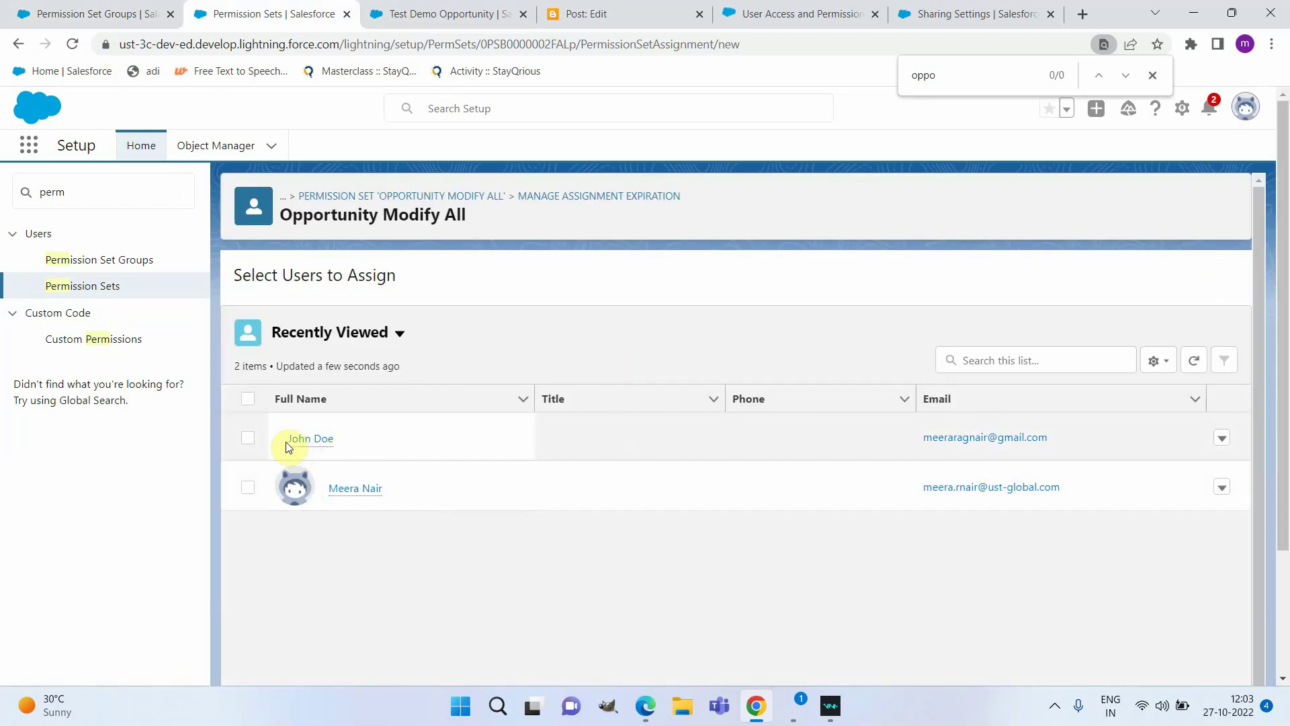
Select the first listed user for the assignment and proceed to the expiration options.
mouse_move(340, 497)
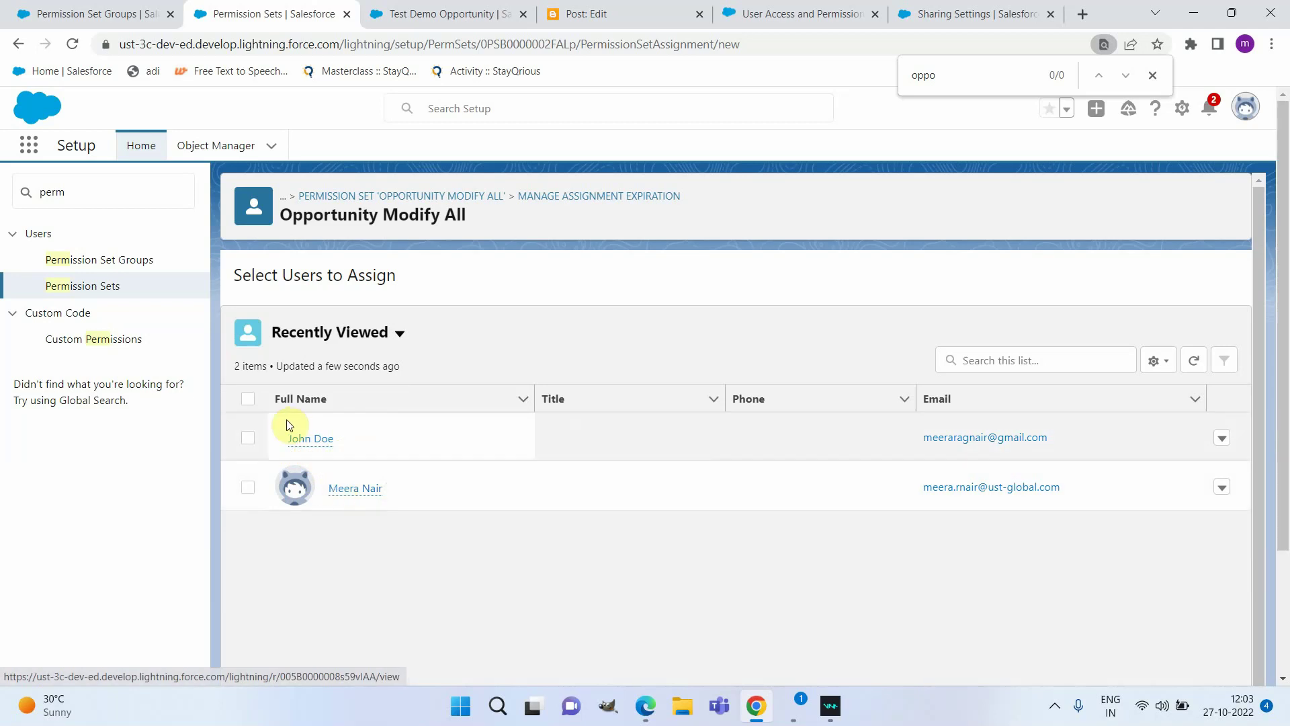
left_click(248, 439)
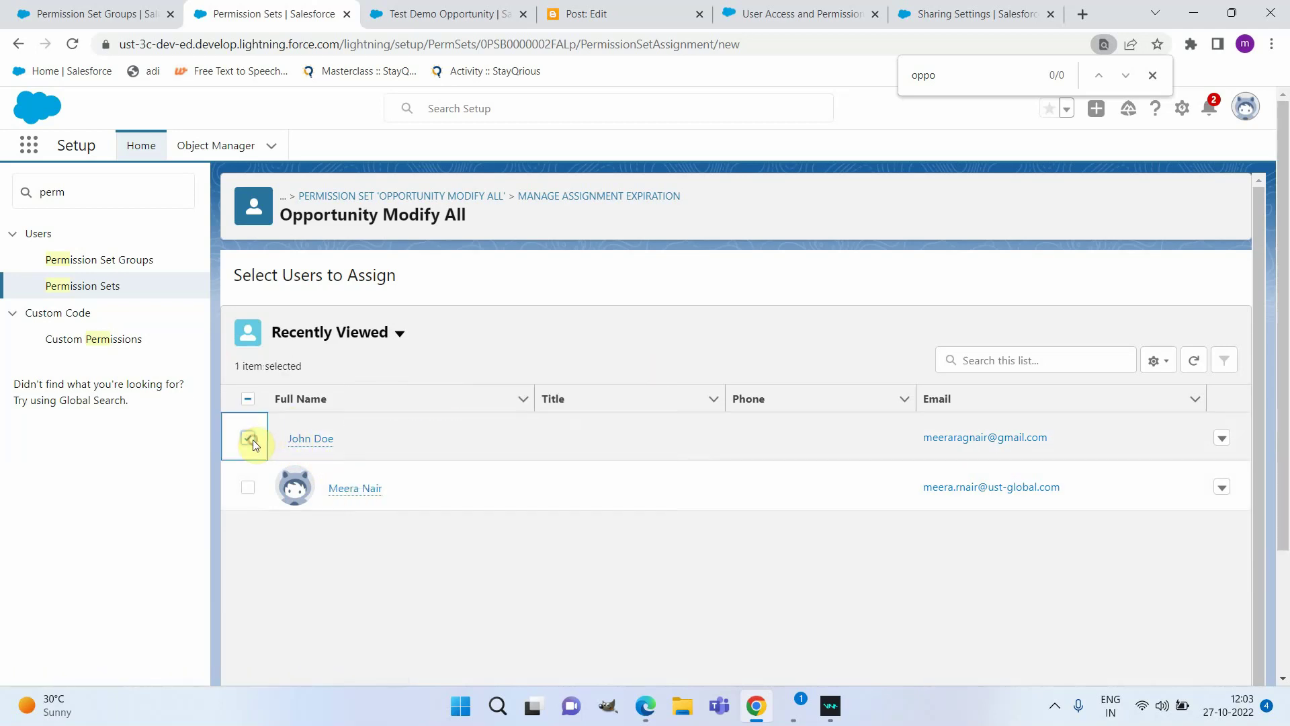
scroll(1008, 648, "down", 1)
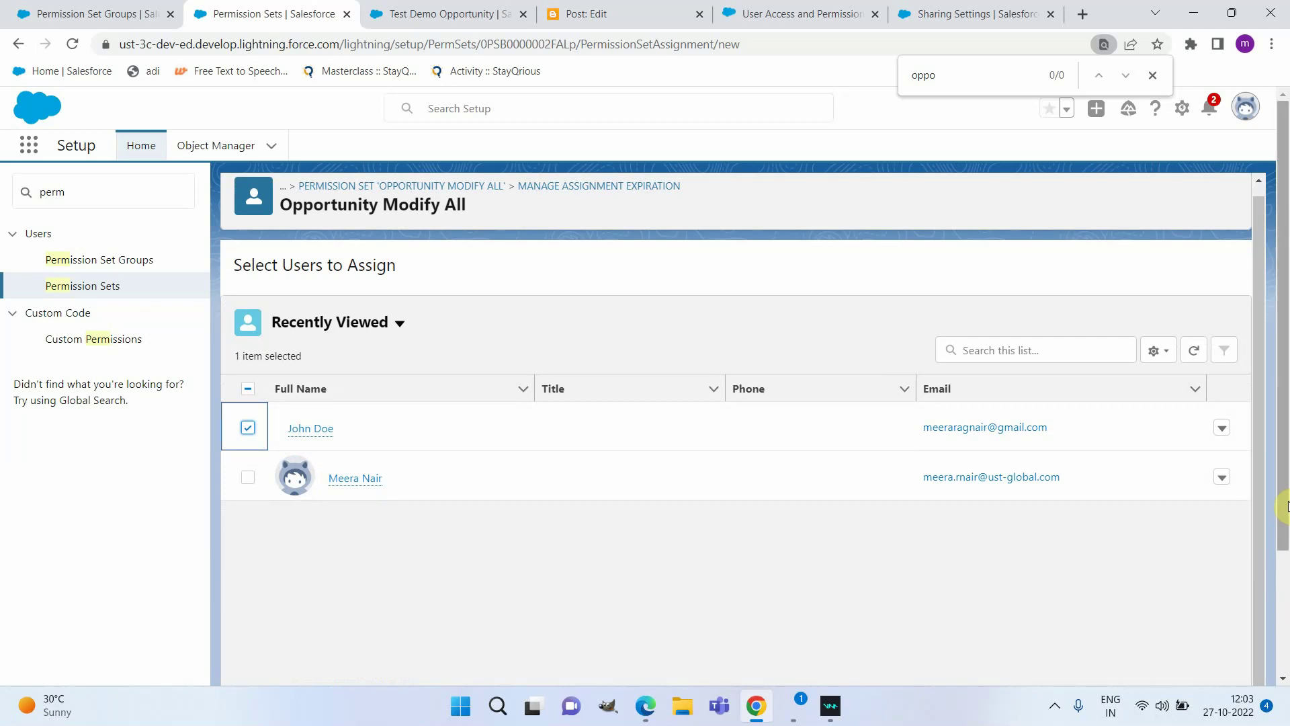
left_click_drag(1286, 513, 1272, 653)
left_click(1230, 662)
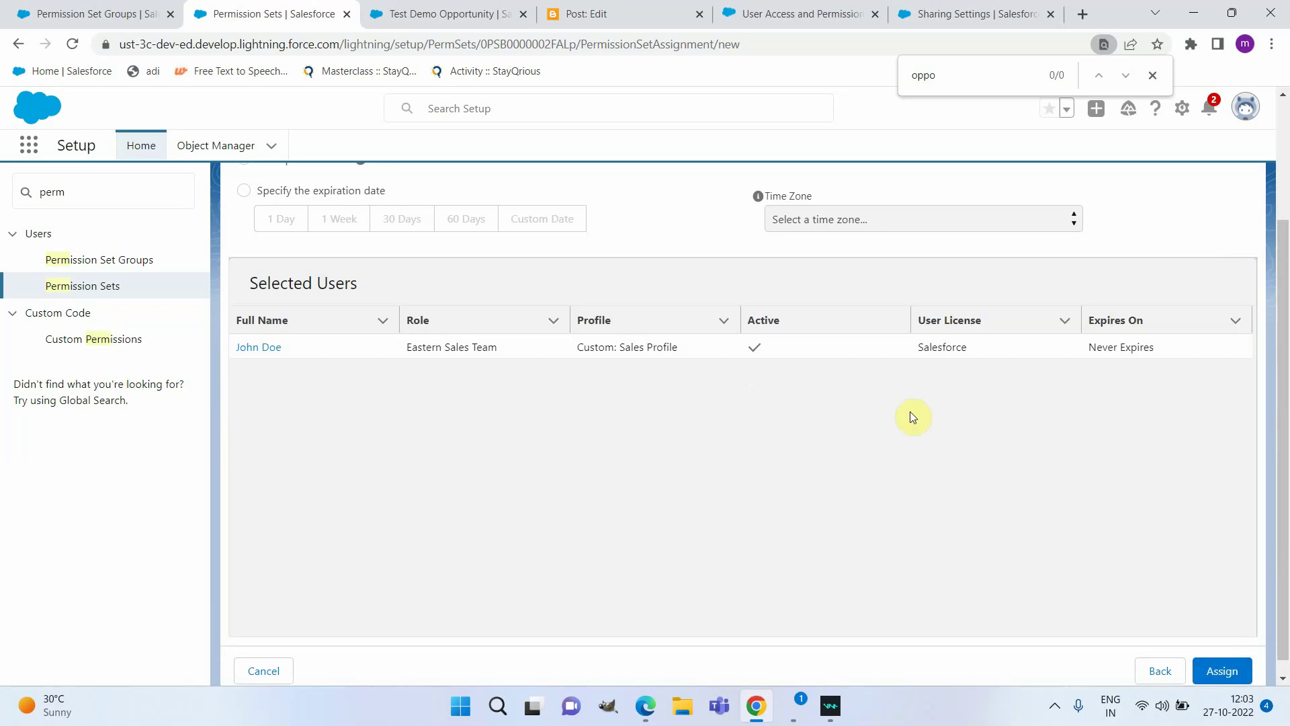
Set the assignment to expire in 1 Week and assign the permission set to the selected user.
scroll(782, 389, "up", 3)
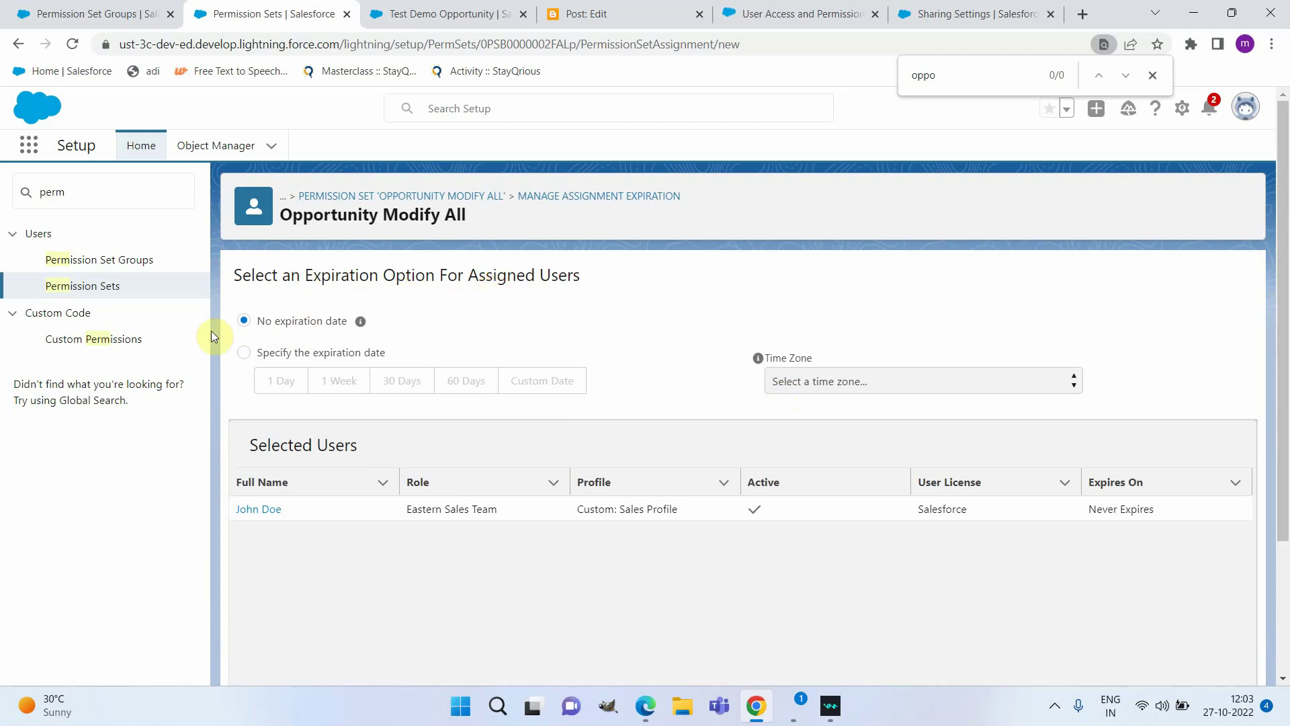
left_click(247, 353)
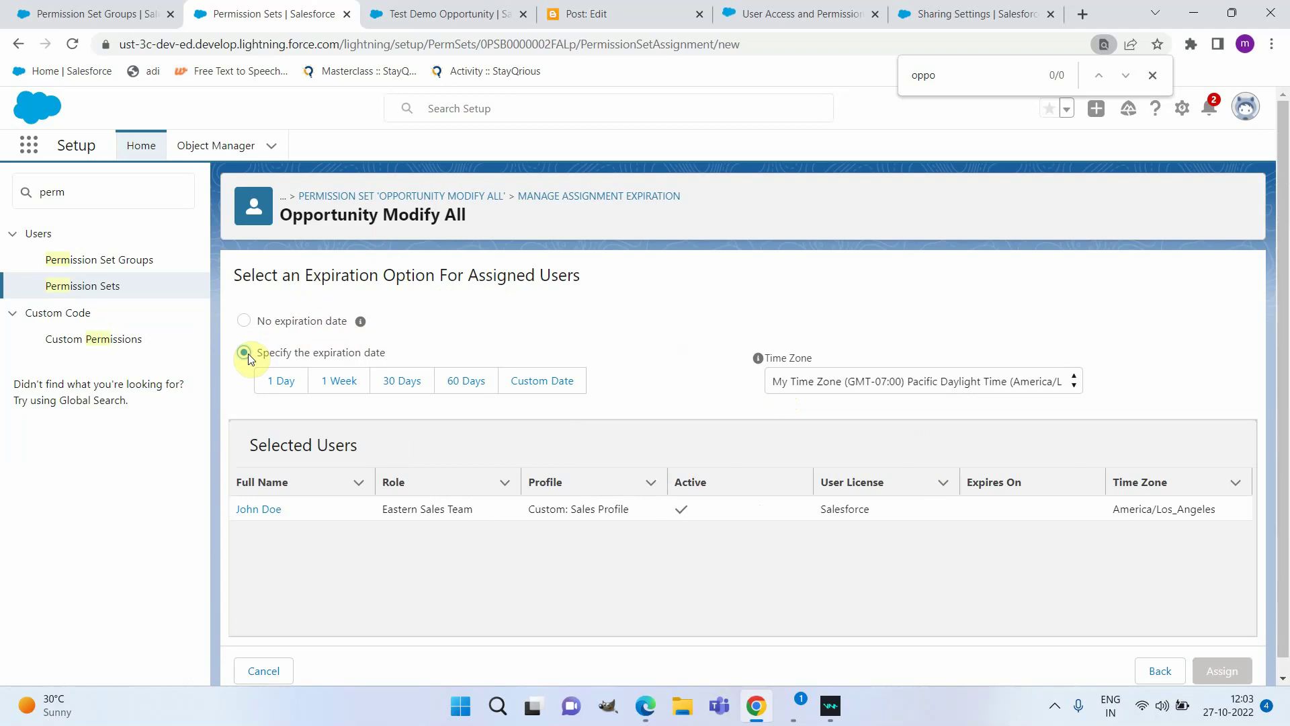
left_click(340, 388)
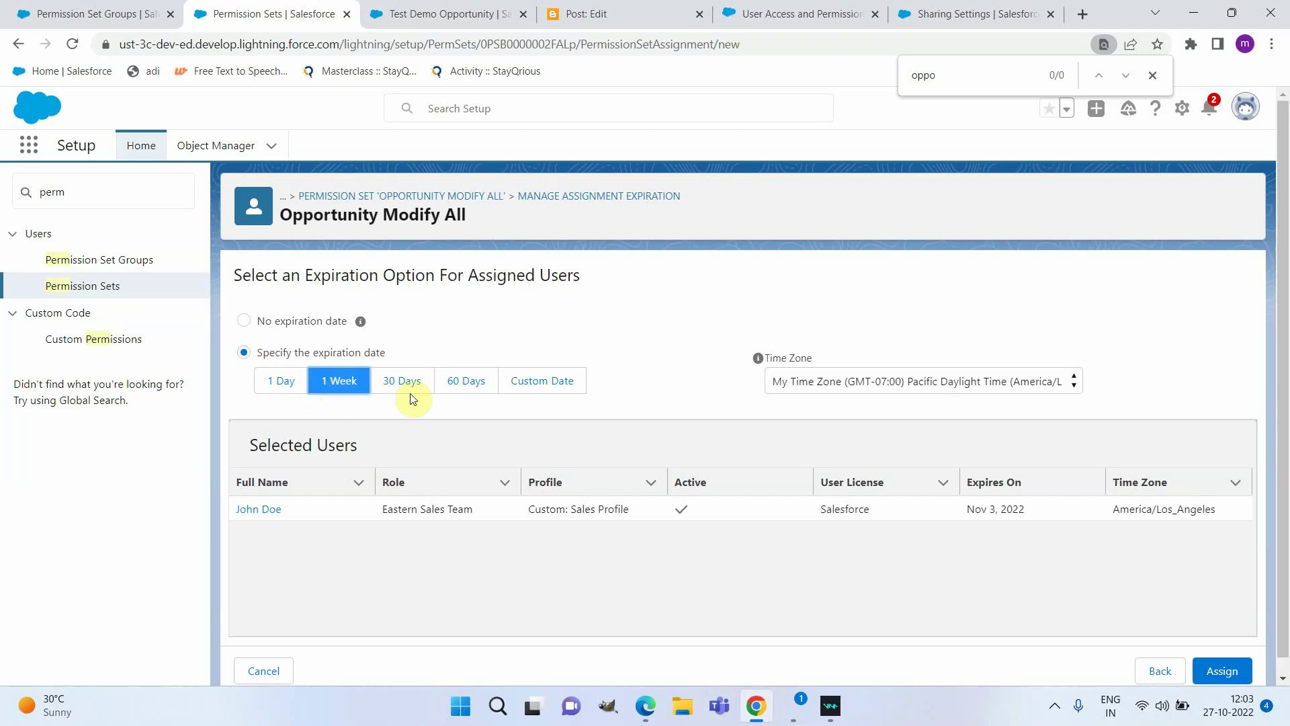
left_click(1214, 676)
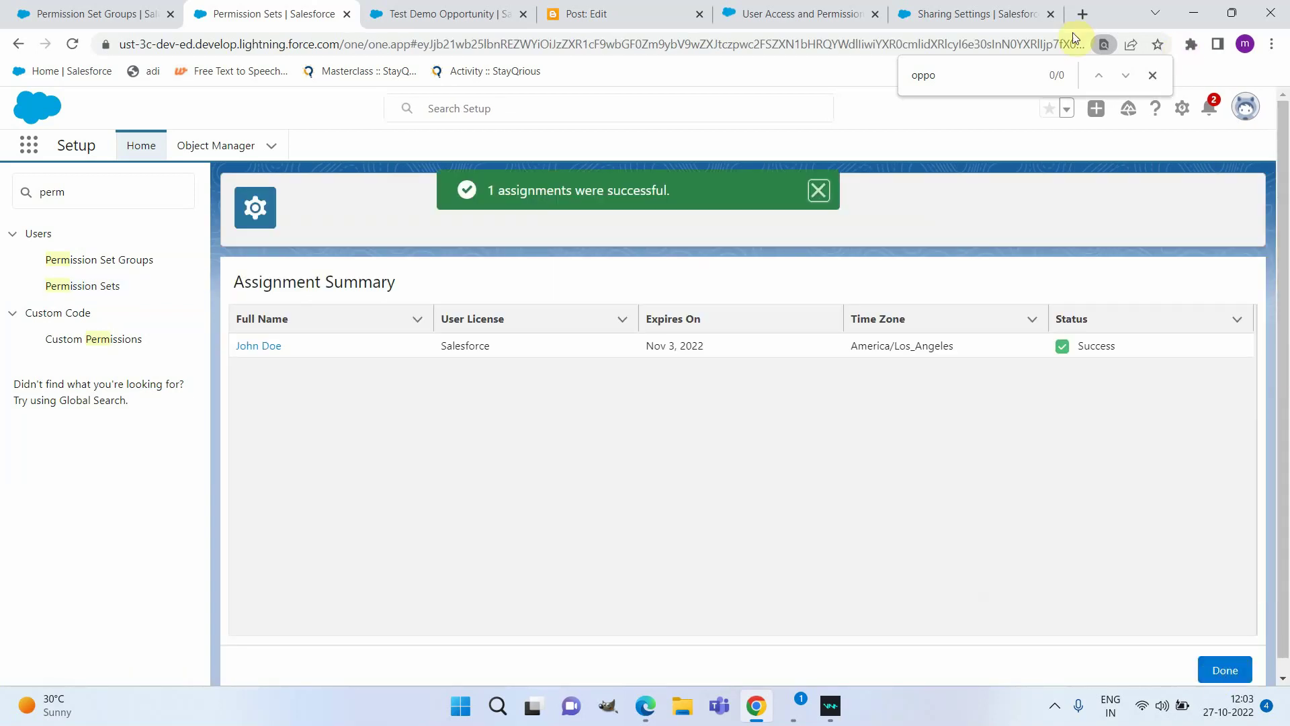
Search Setup for "user" in the Sharing Settings tab and review the assignment expiration setting in User Management Settings.
left_click(985, 22)
left_click(105, 198)
type("u")
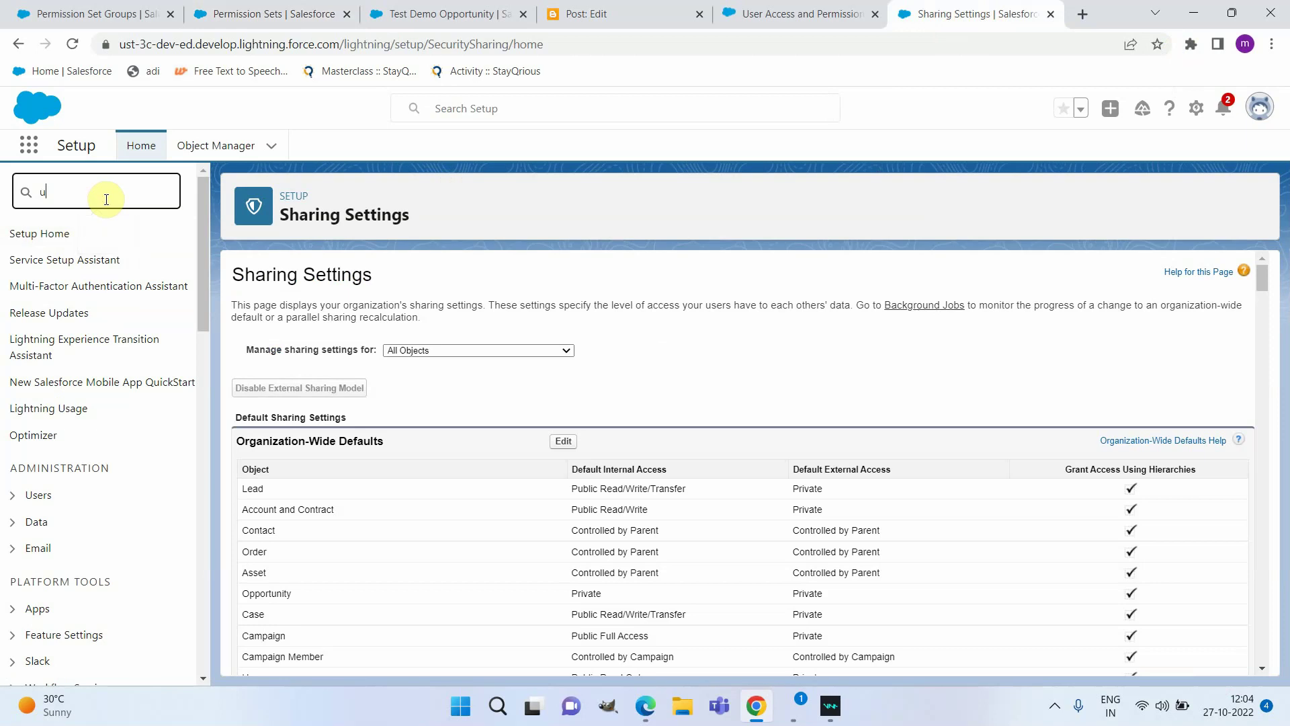
type("ser")
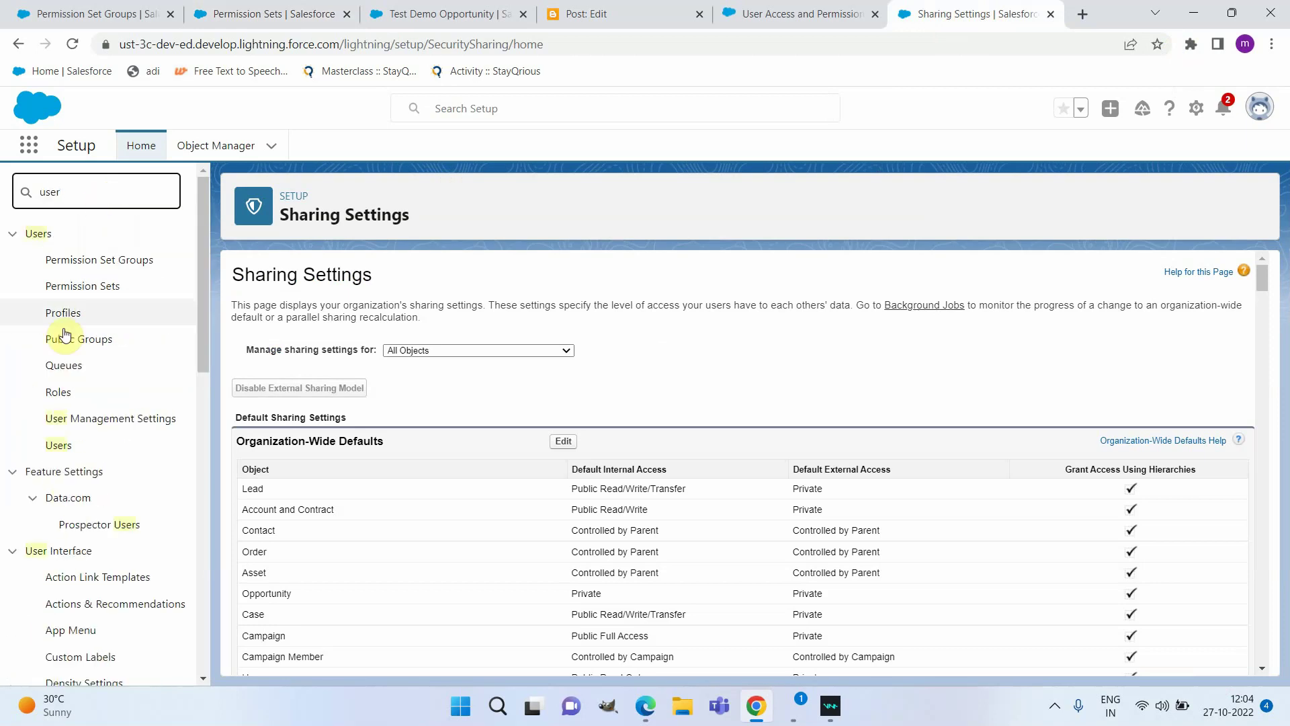
left_click(123, 422)
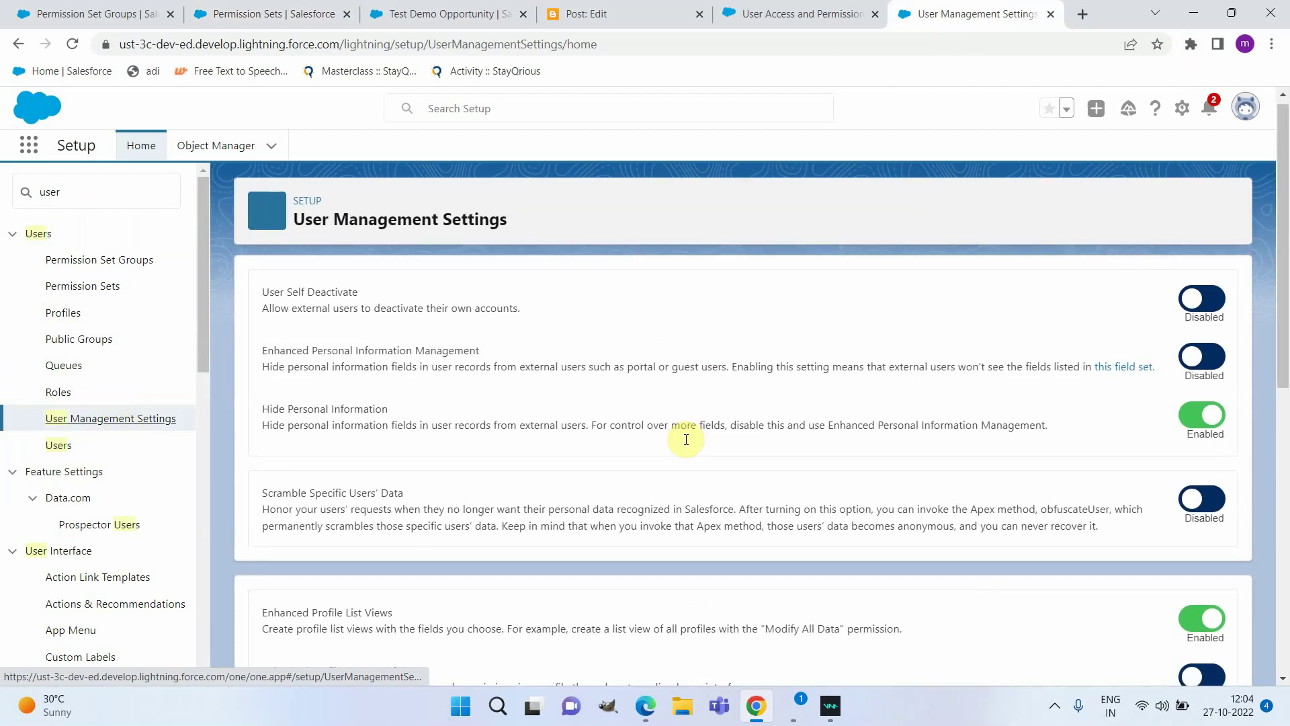
scroll(684, 438, "down", 5)
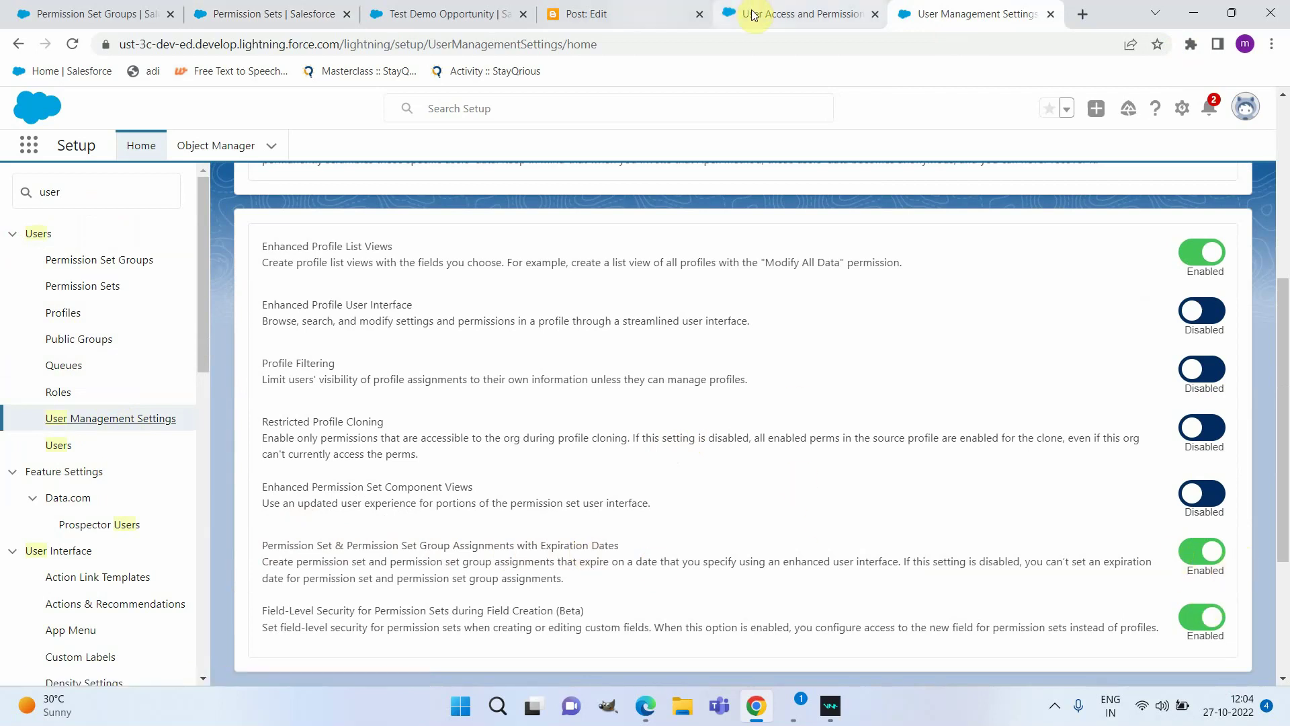
Close the assignment summary for Opportunity Modify All, and switch to Edge to reload the All Opportunities list view.
left_click(274, 8)
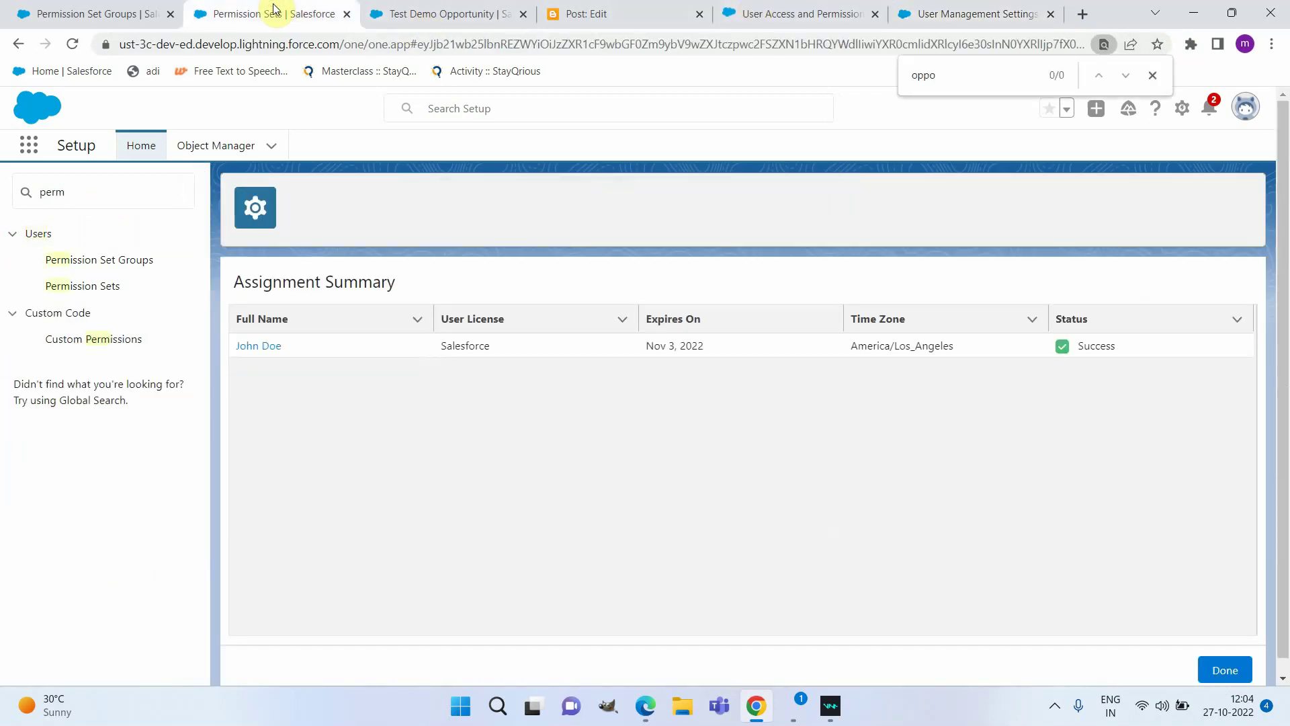
left_click(1224, 671)
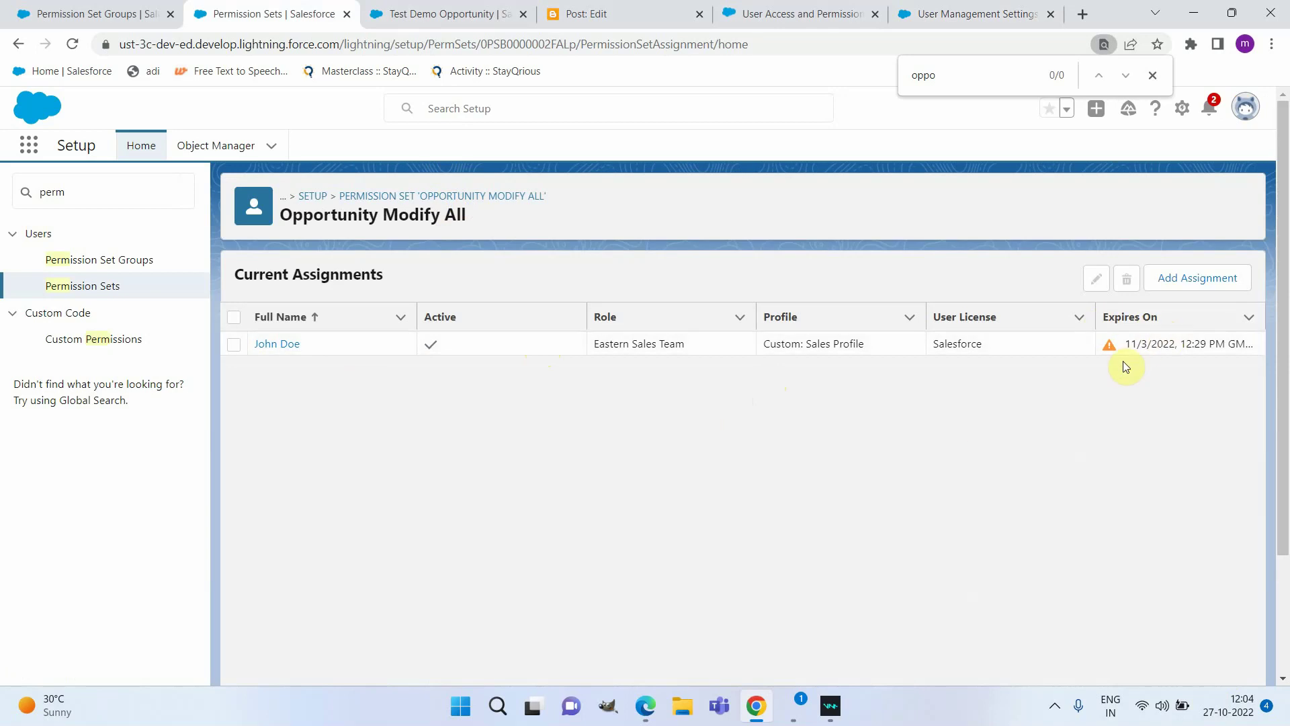
mouse_move(646, 706)
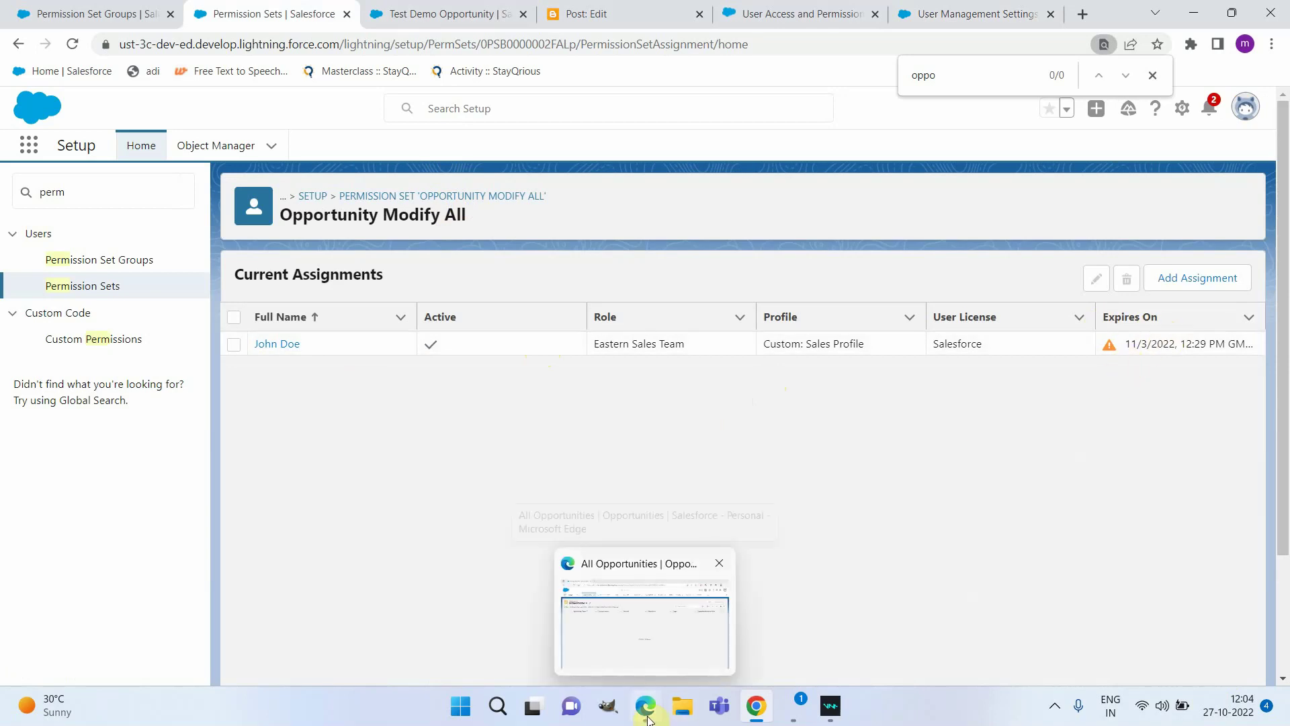
left_click(663, 624)
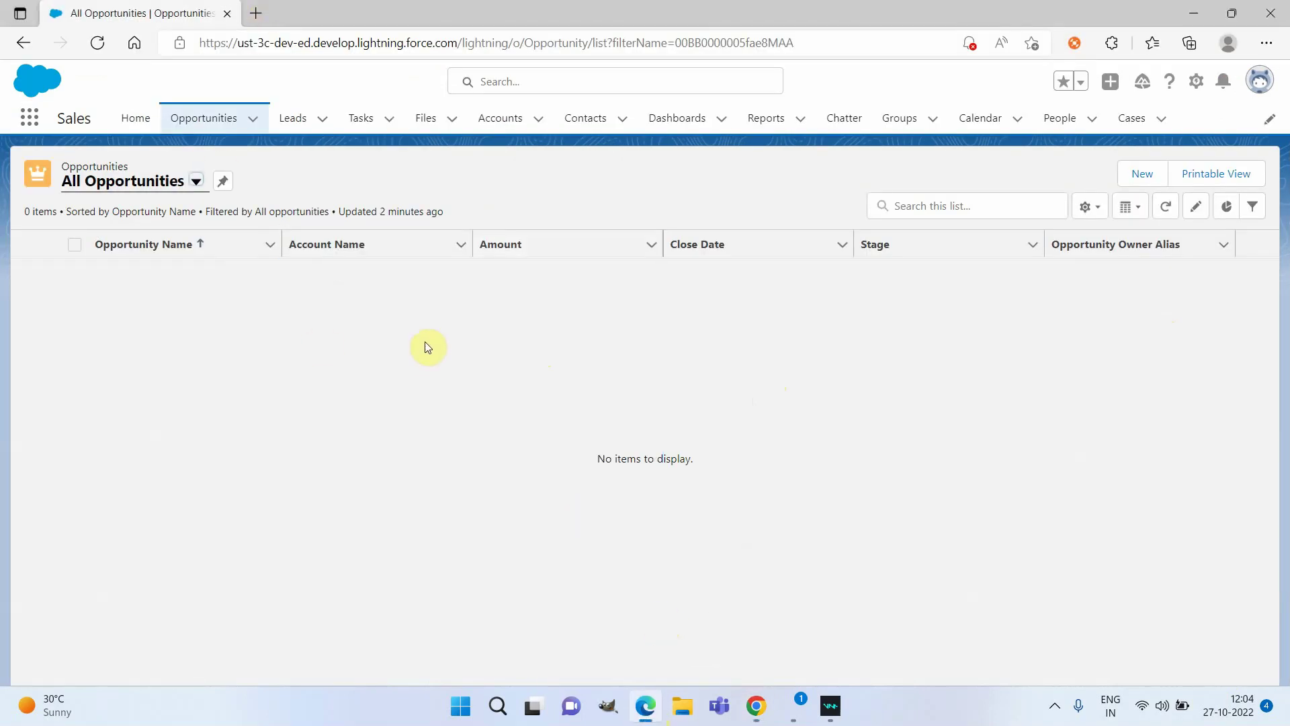
left_click(98, 45)
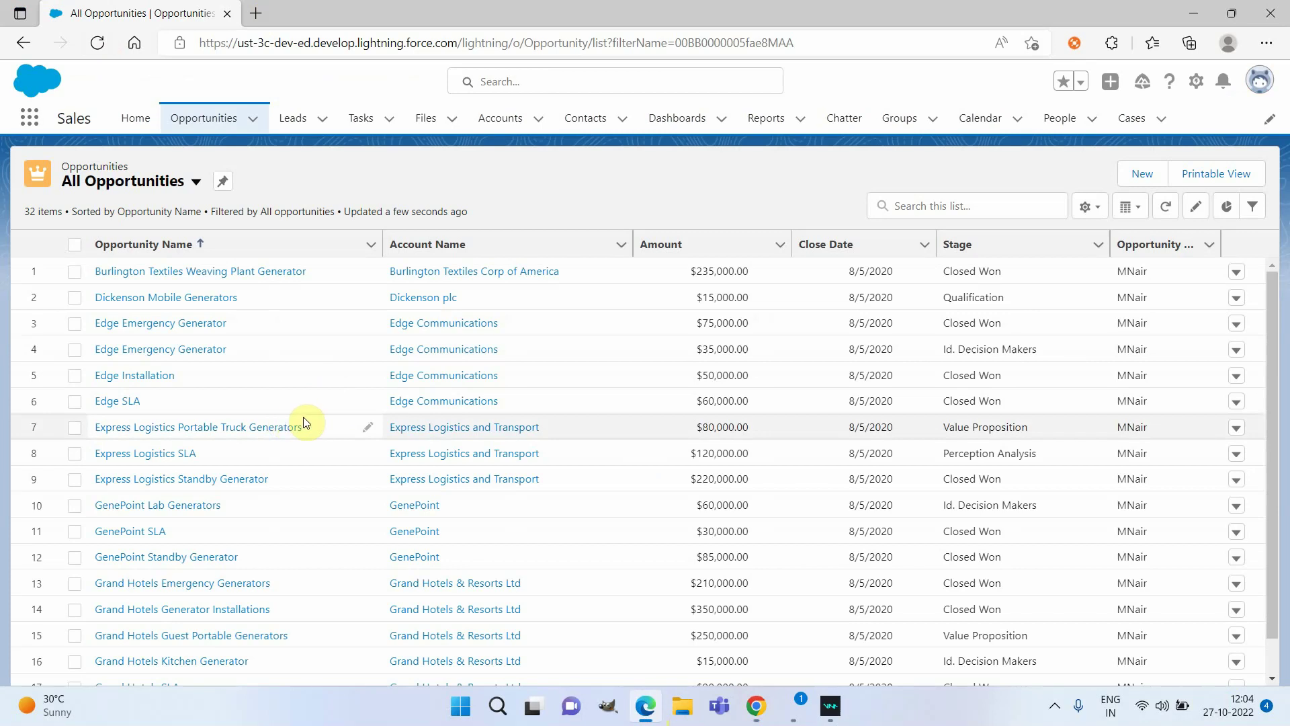
Open the Express Logistics SLA opportunity, check its edit form and close the form without changes.
scroll(304, 421, "down", 1)
scroll(304, 422, "down", 1)
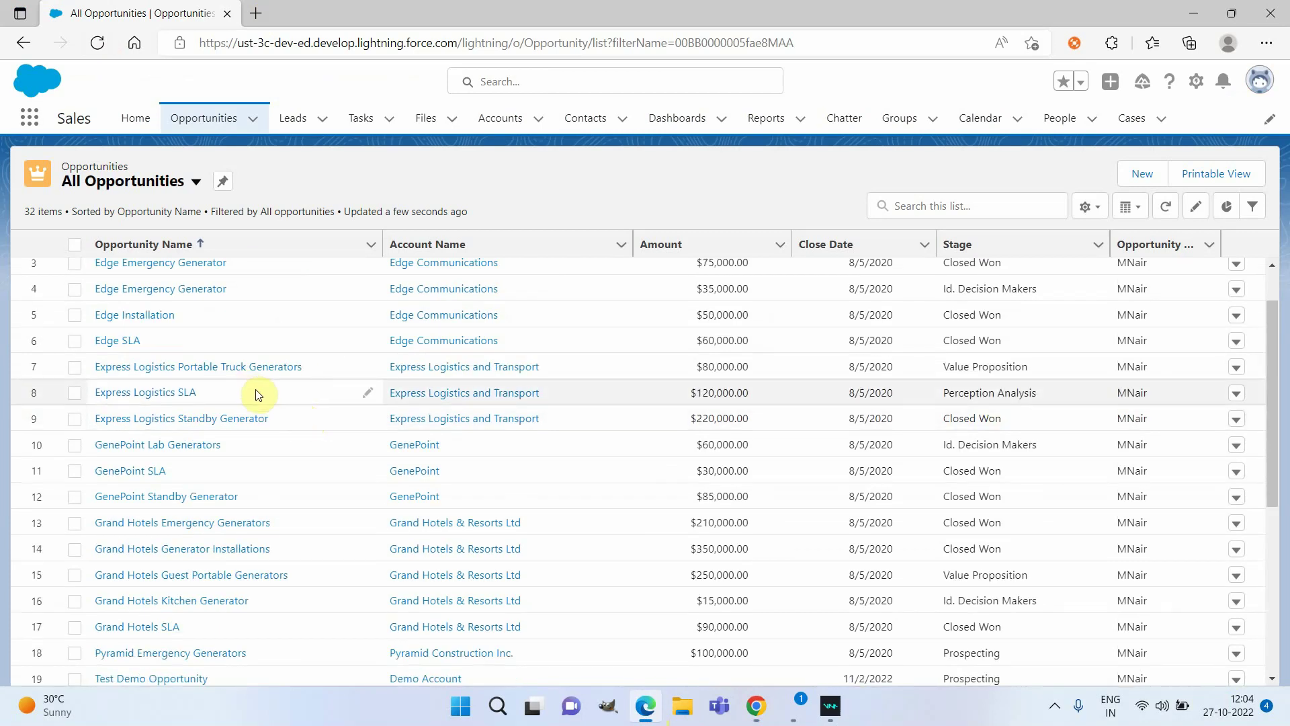
left_click(187, 399)
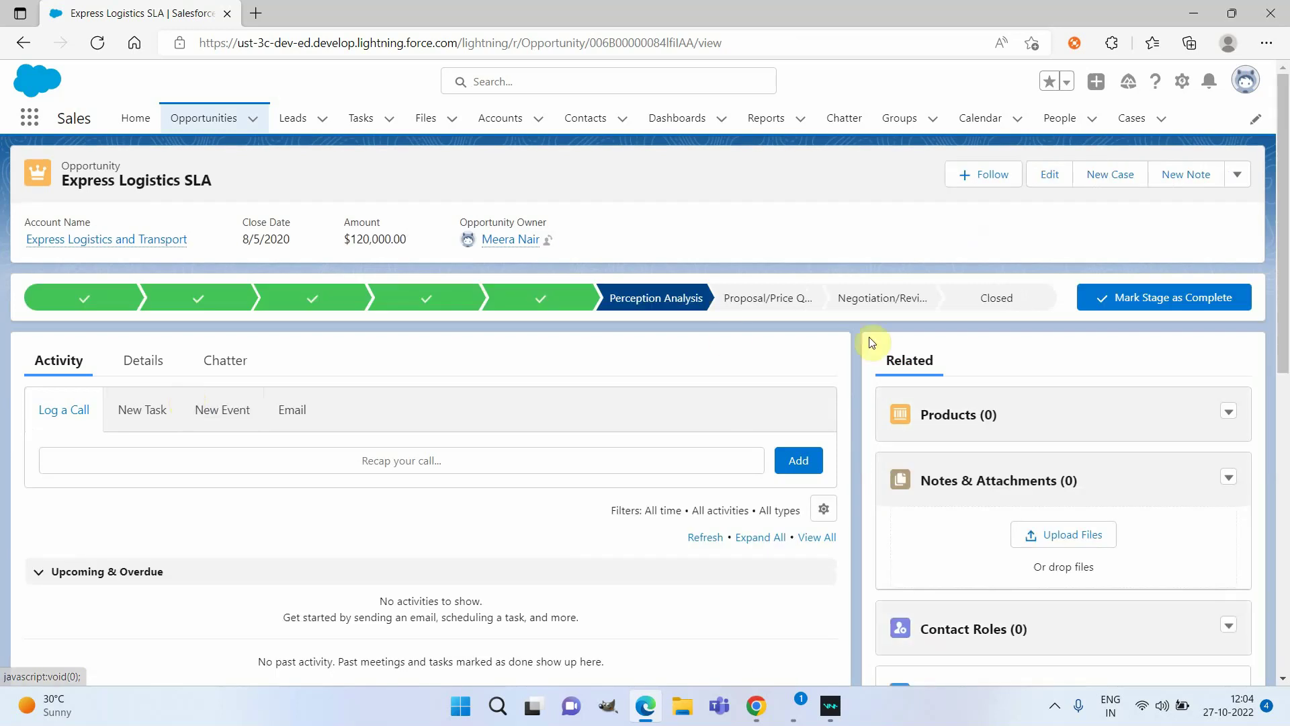
left_click(1064, 174)
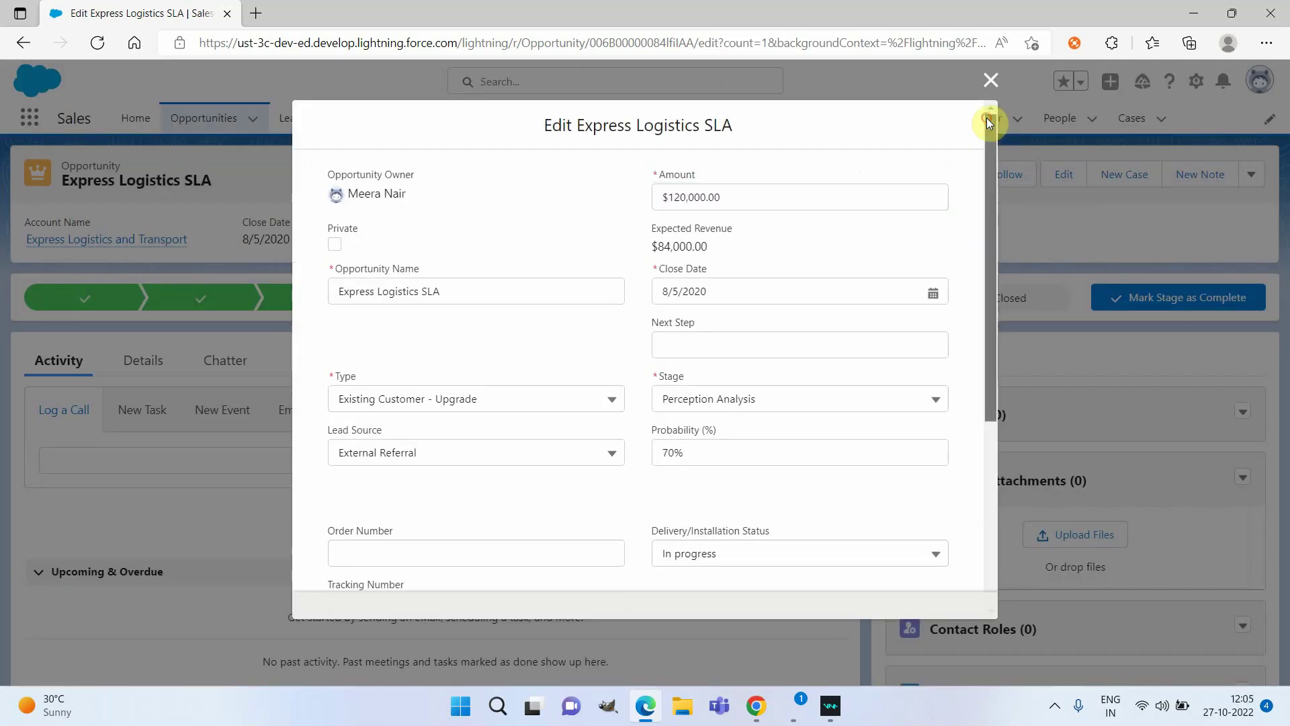
left_click(993, 85)
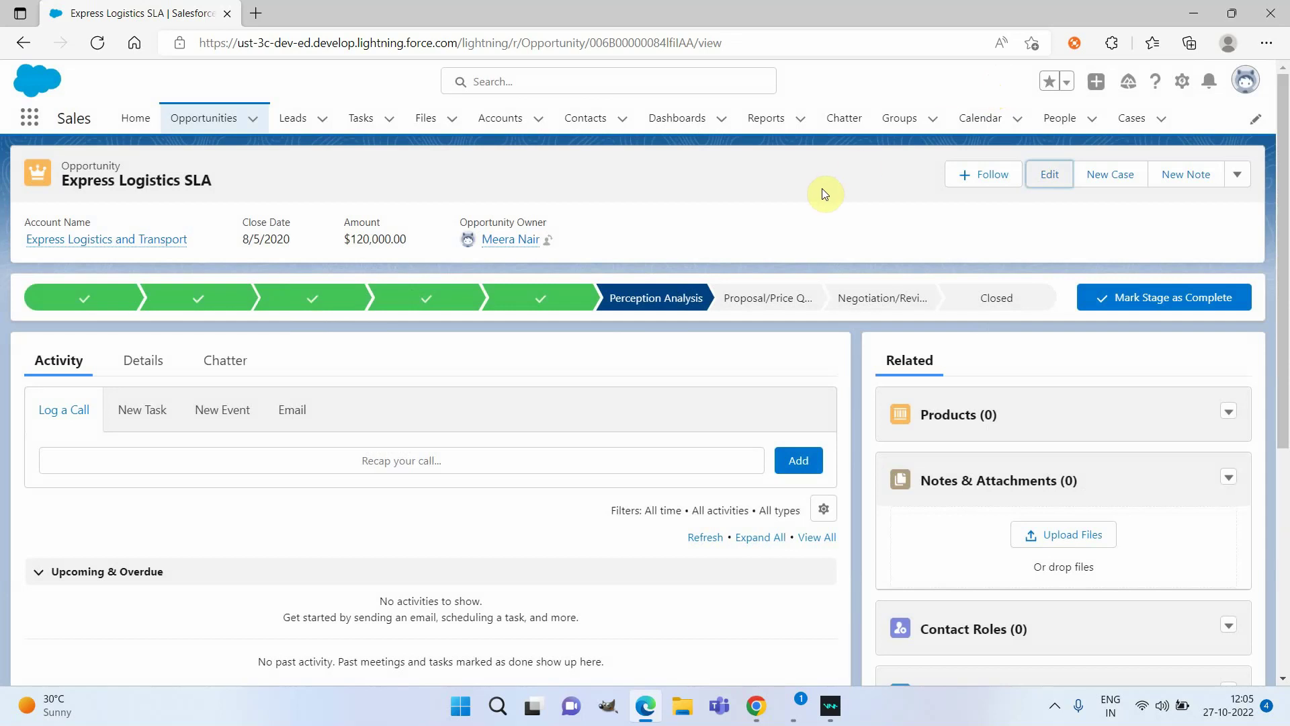
Switch back to Chrome and remove the user's assignment from the Opportunity Modify All permission set.
mouse_move(756, 707)
left_click(768, 640)
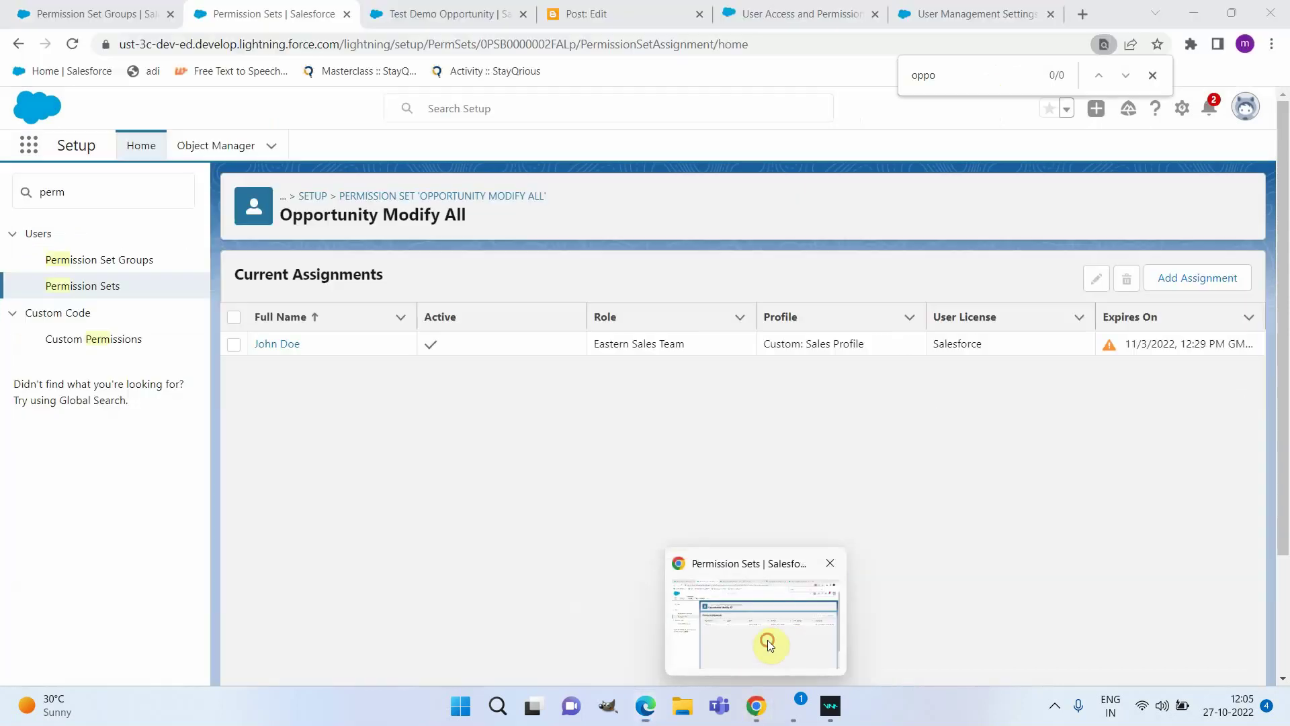
left_click(234, 345)
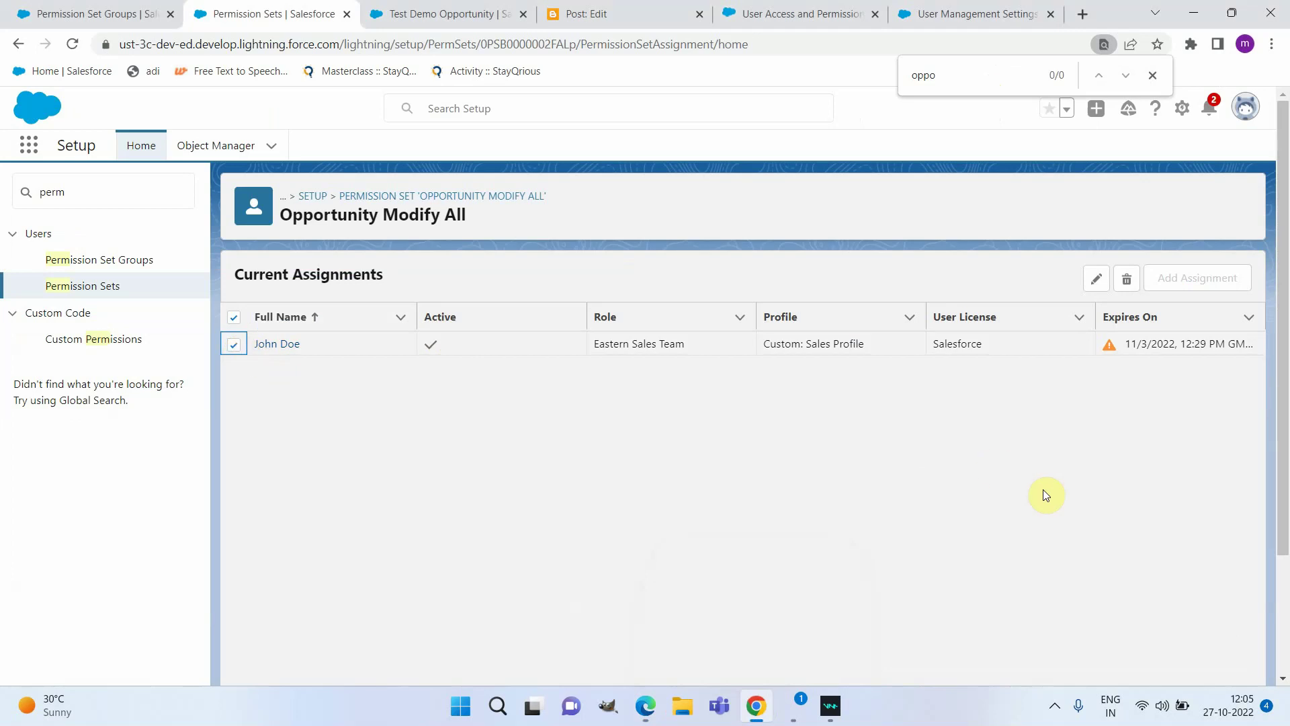
left_click(1131, 289)
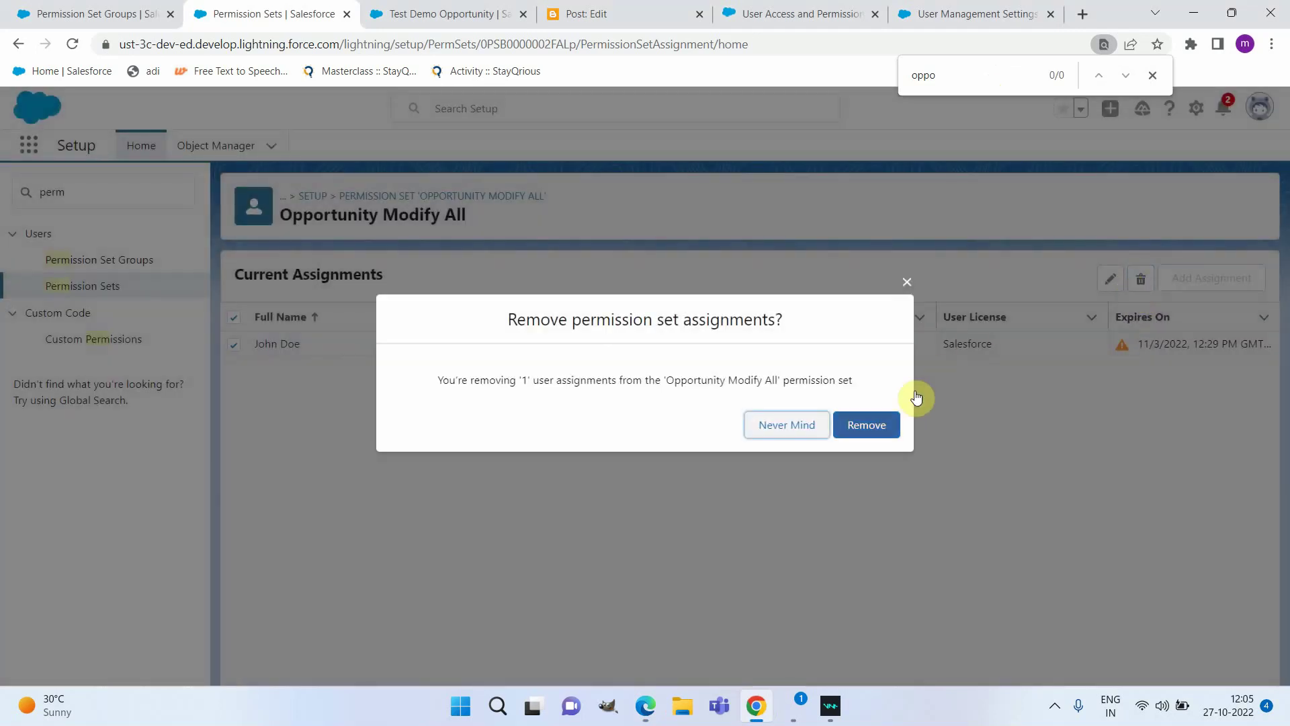
left_click(869, 423)
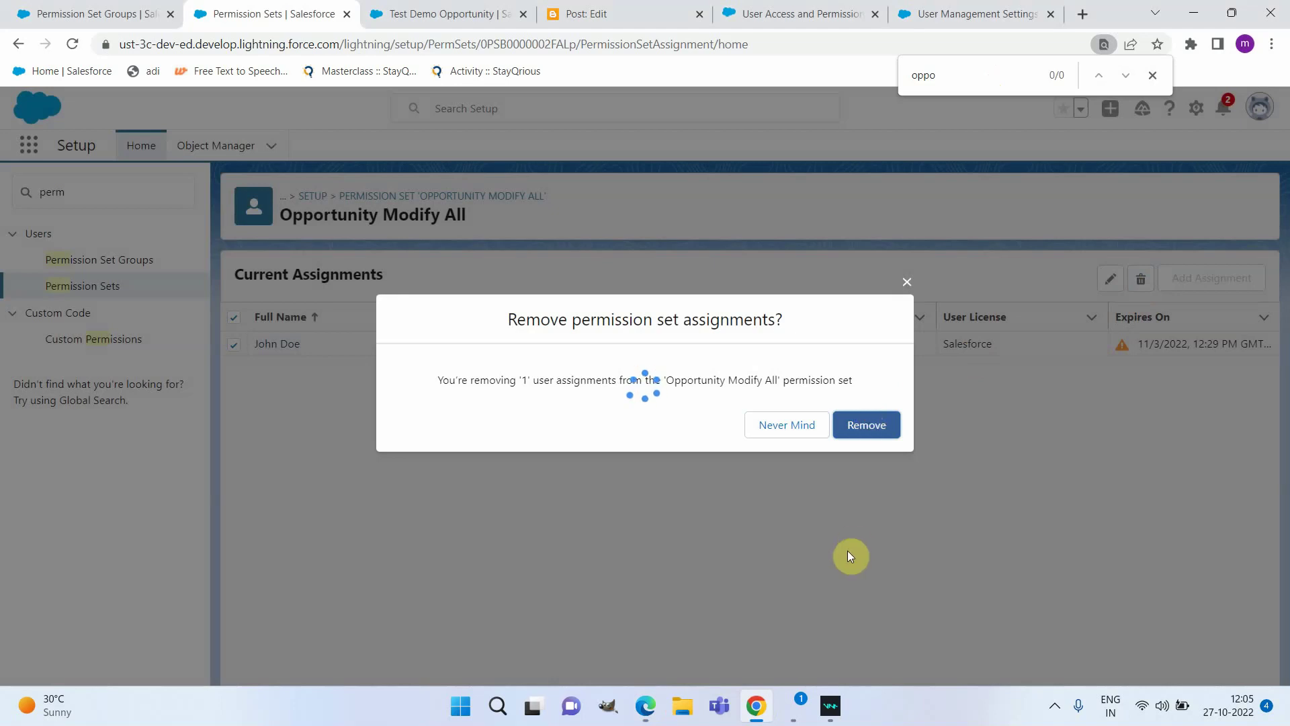
Switch to Edge to reload the Express Logistics SLA record and check access, and return to Chrome.
key("alt+Tab")
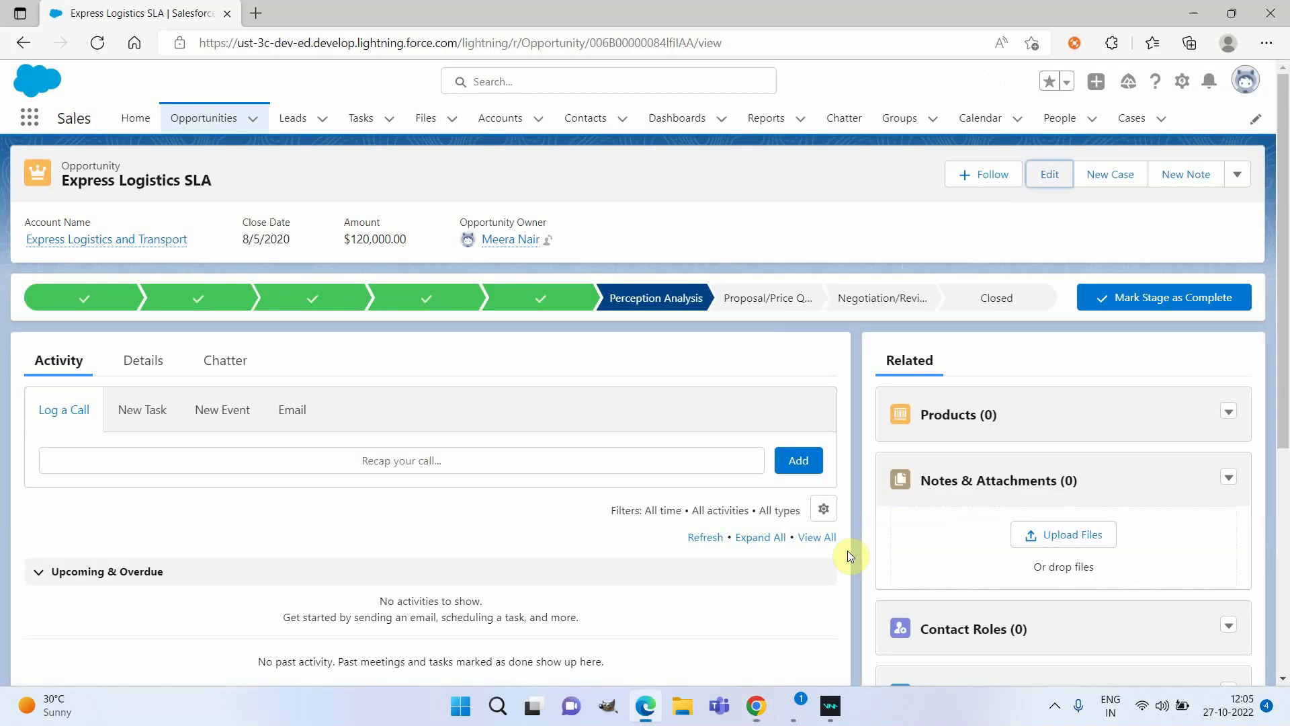
left_click(96, 45)
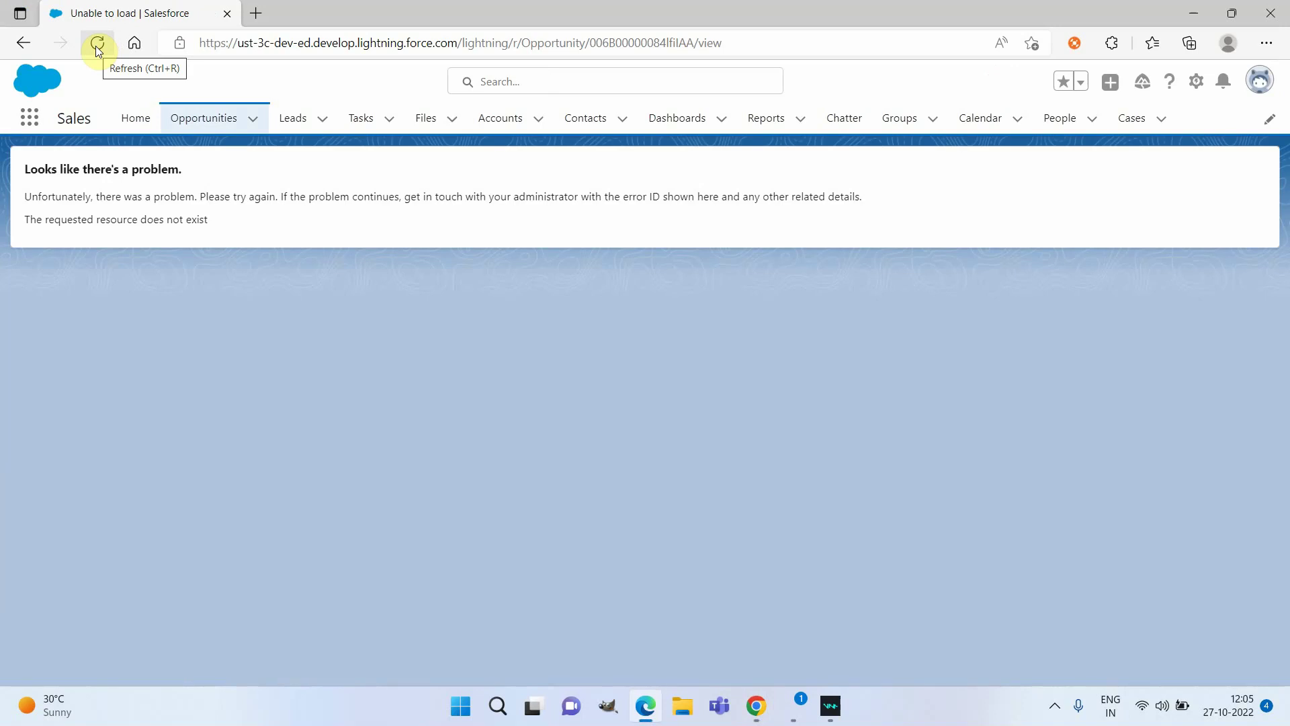
key("alt+Tab")
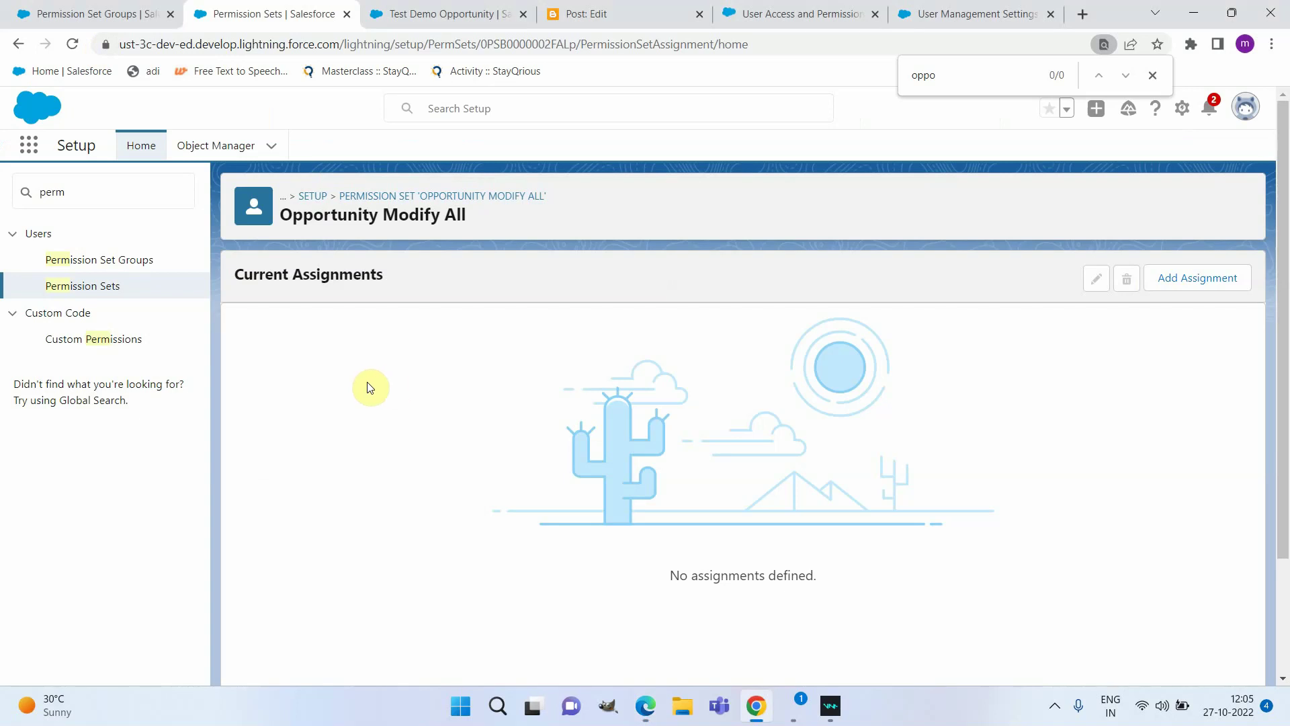
left_click(47, 9)
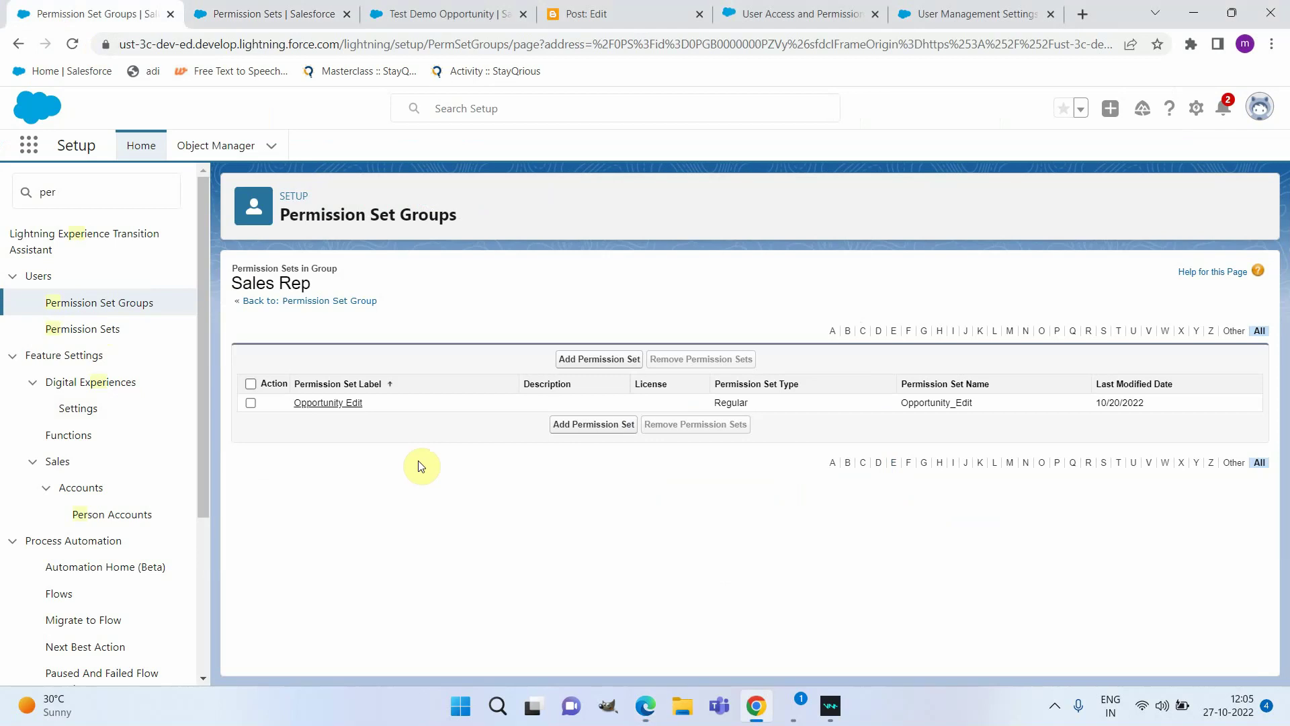
left_click(582, 367)
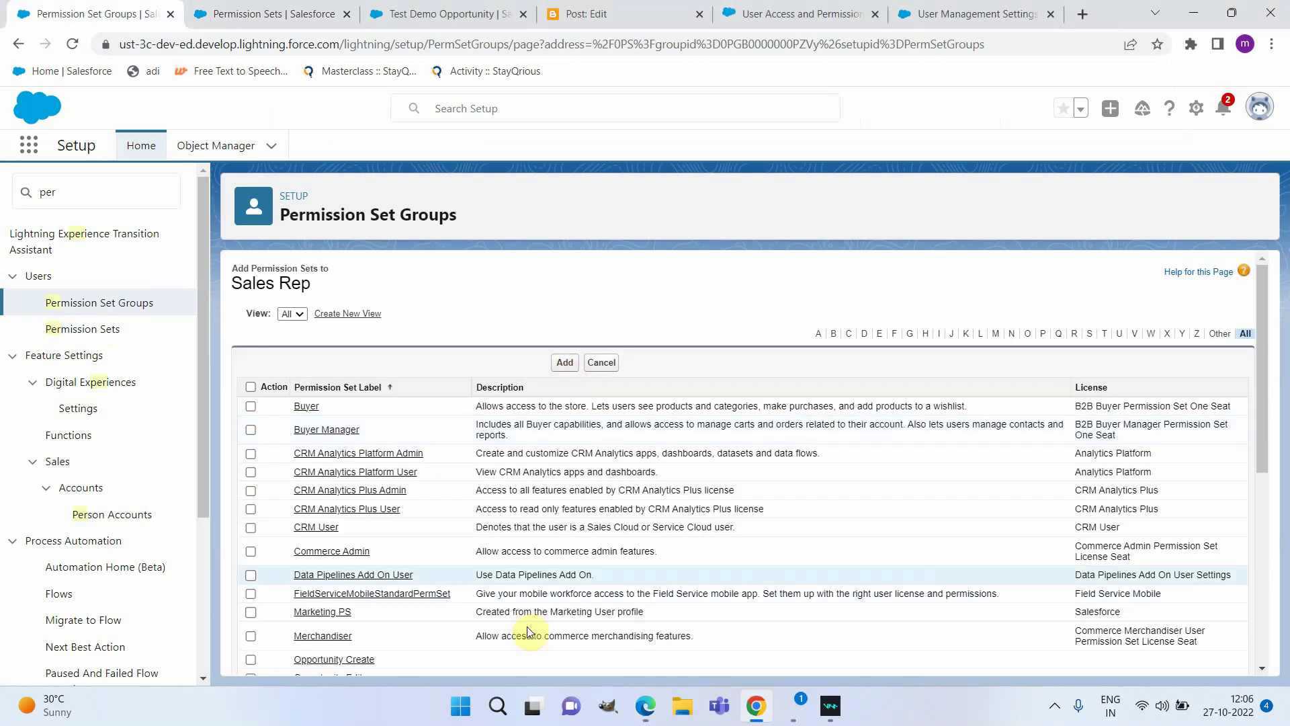
left_click(1028, 334)
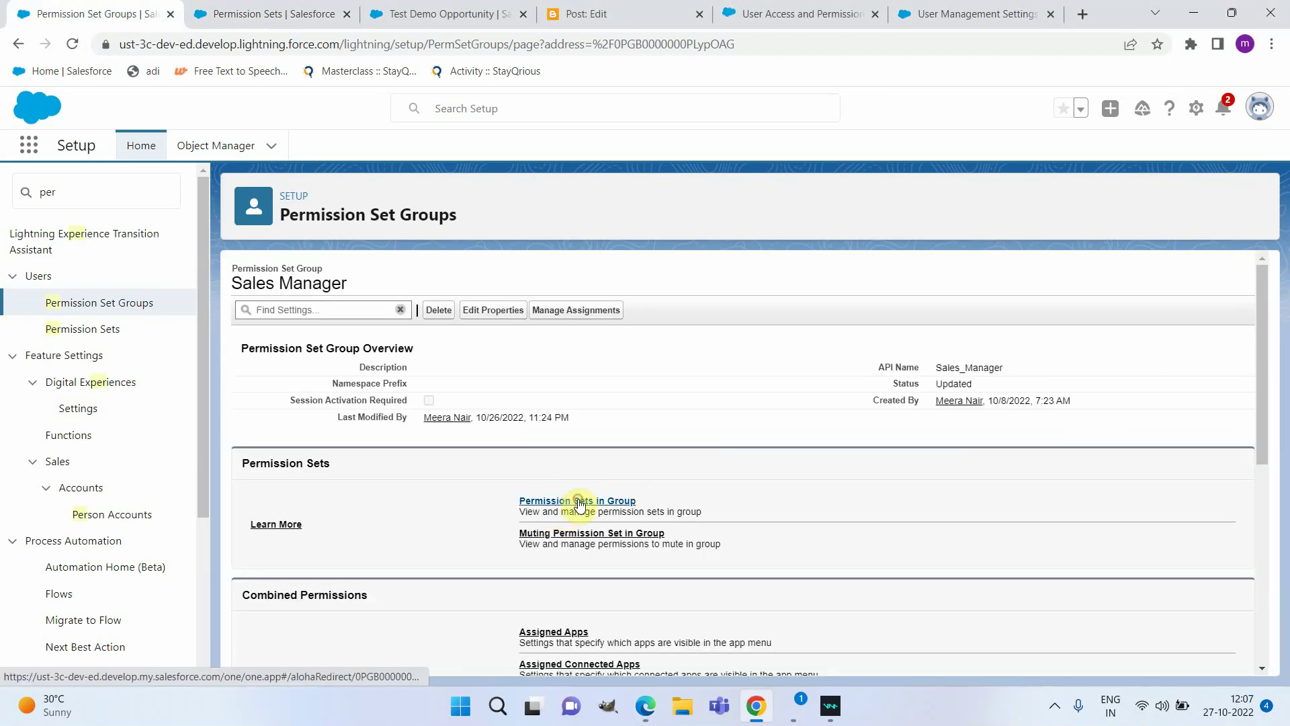
Add the Opportunity Modify All permission set to the Sales Manager permission set group.
left_click(576, 500)
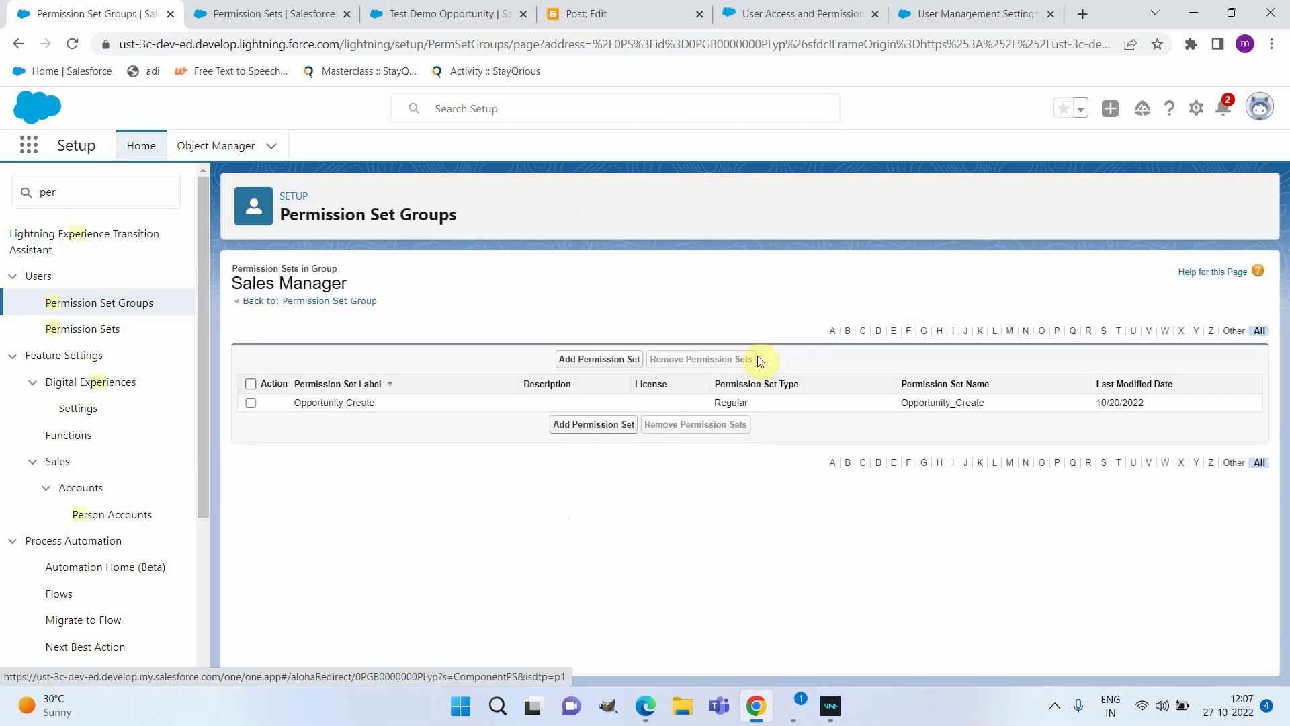
left_click(595, 360)
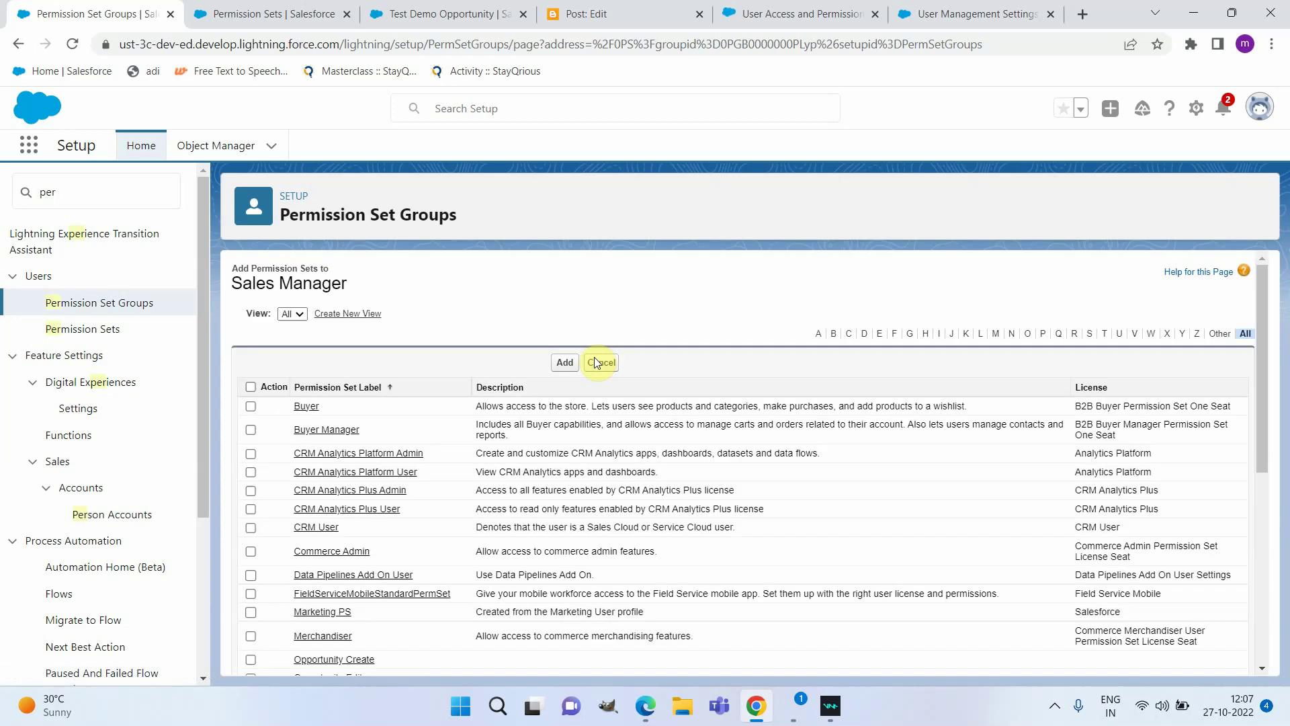
left_click(1027, 334)
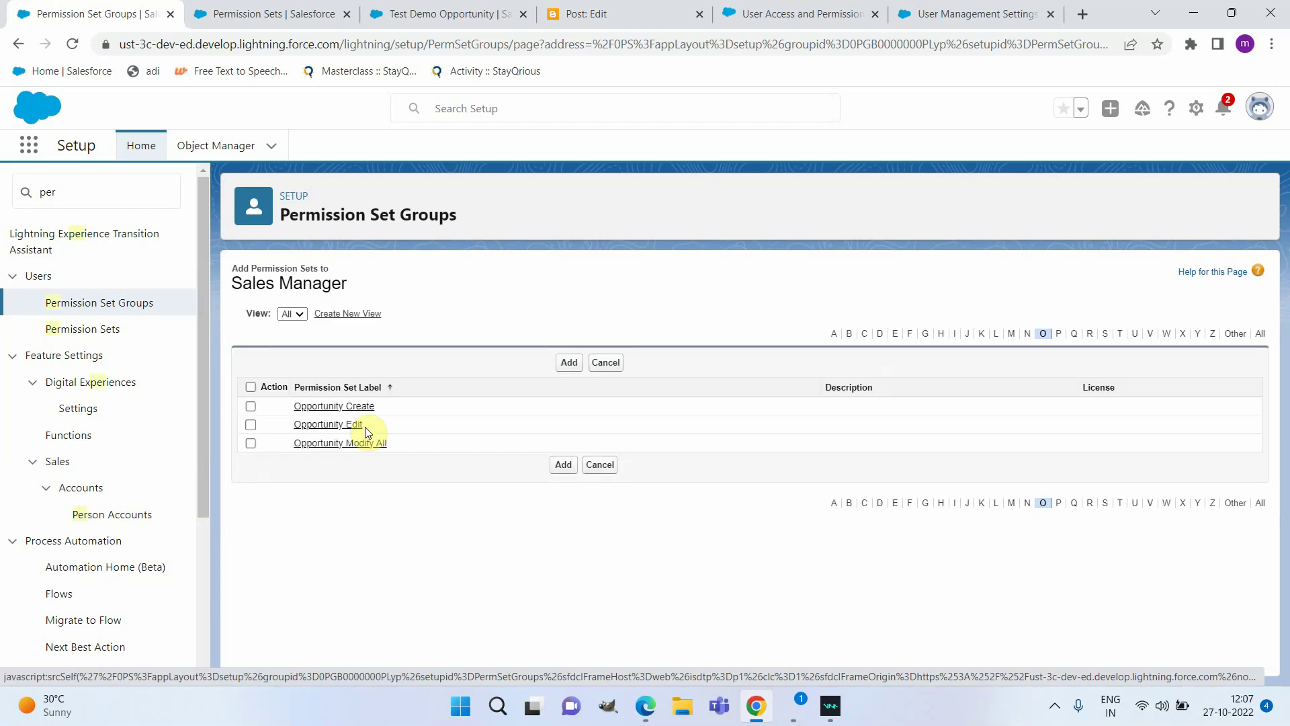
left_click(250, 443)
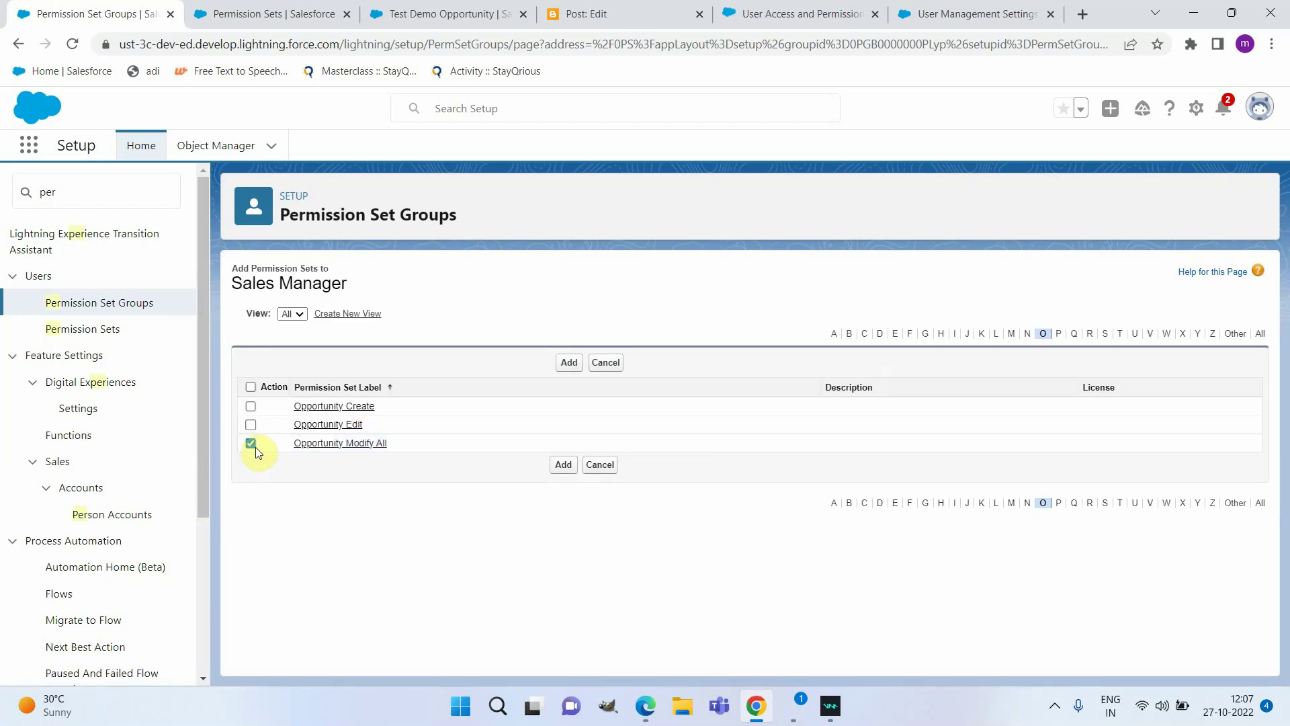
left_click(563, 468)
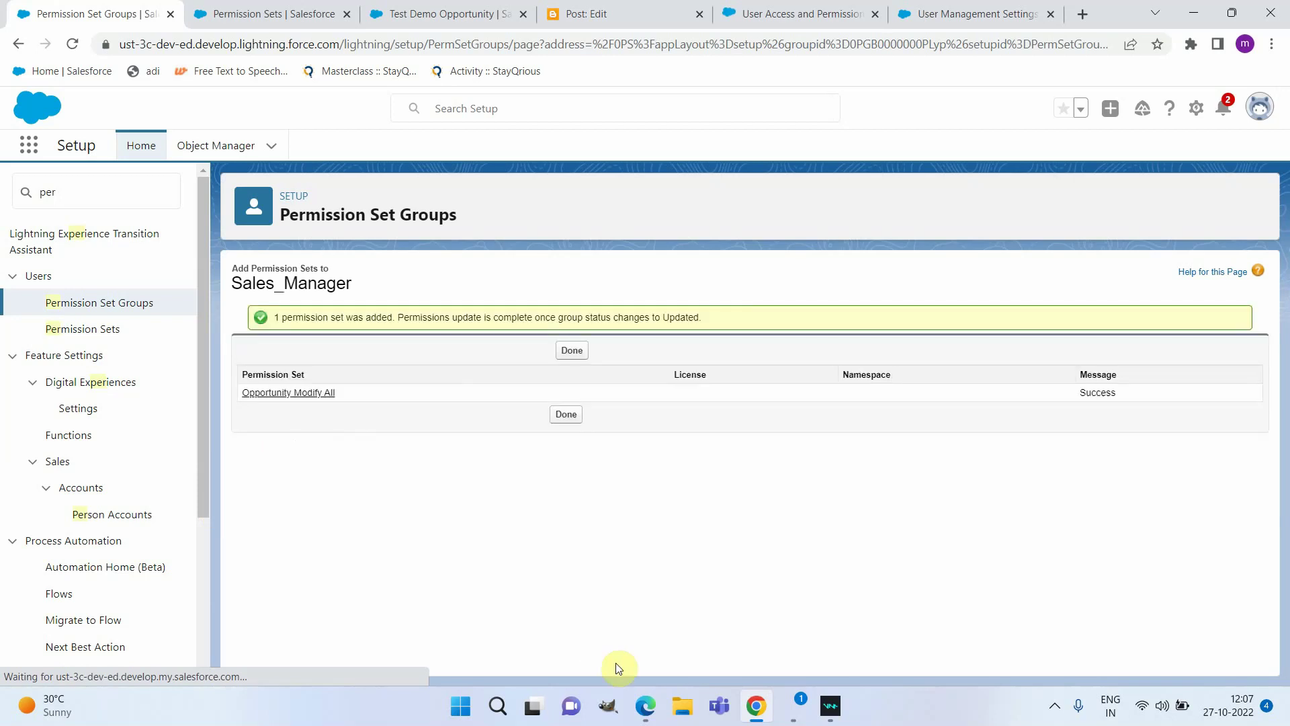
left_click(568, 416)
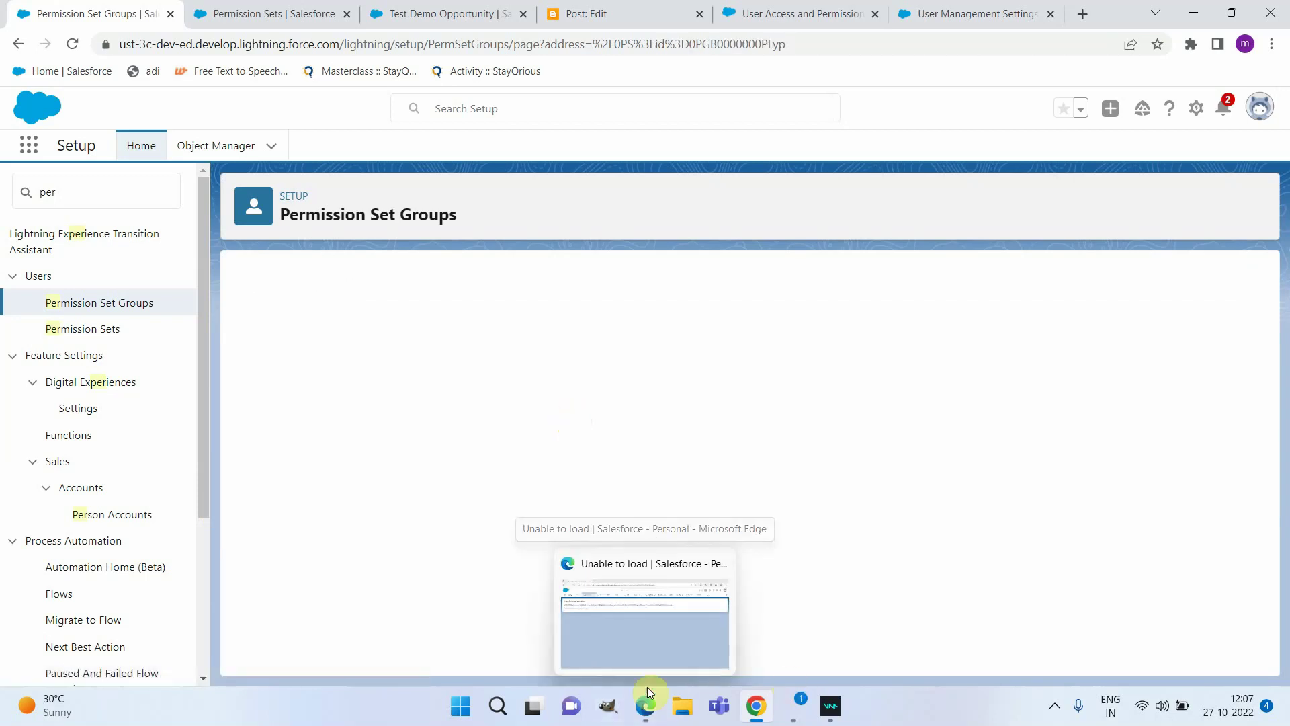
Switch to Edge and reload the Express Logistics SLA record to check access through the Sales Manager group.
left_click(651, 638)
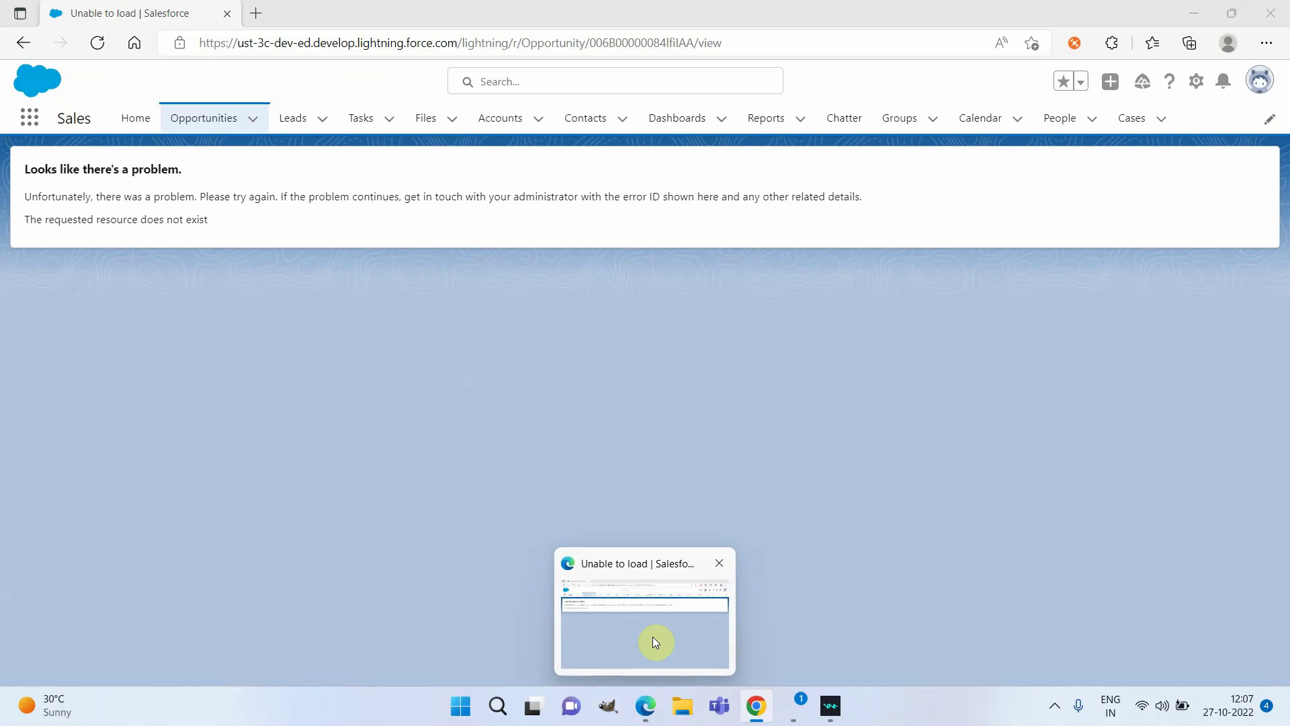
left_click(100, 45)
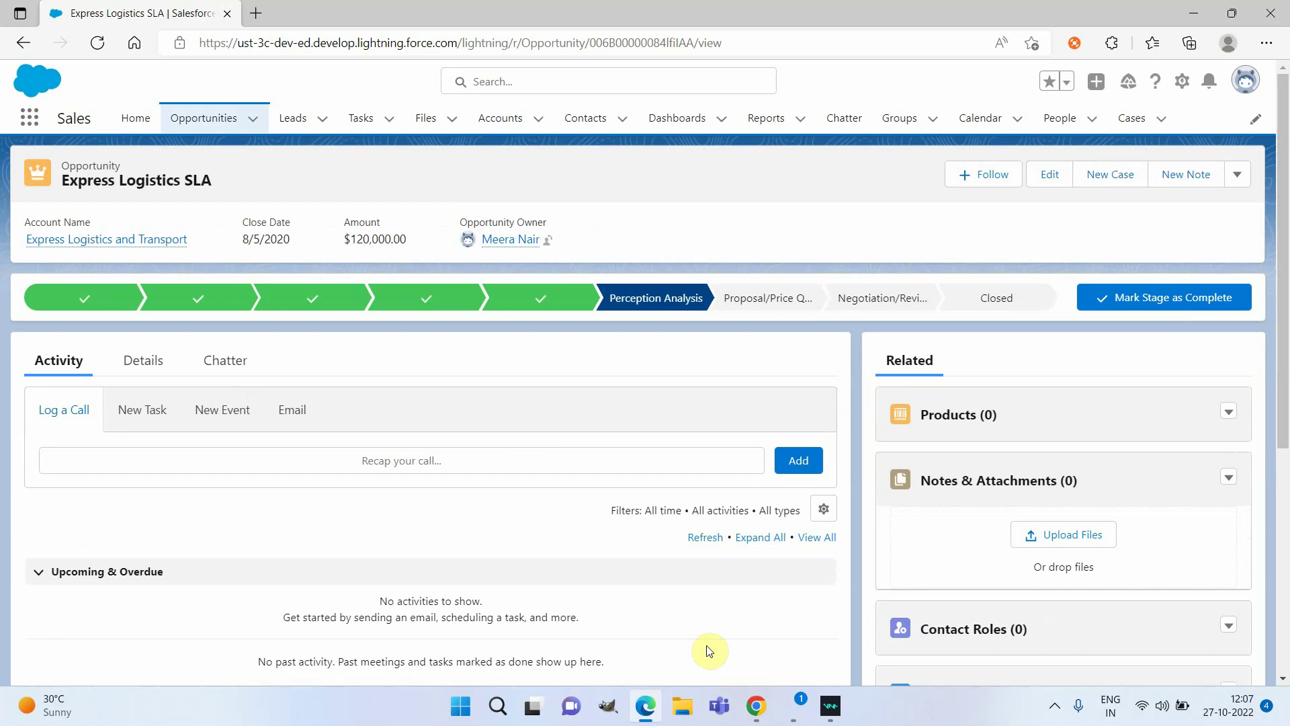
Switch back to Chrome and open the Opportunities object settings in the Sales Manager group's muting permission set.
left_click(1184, 18)
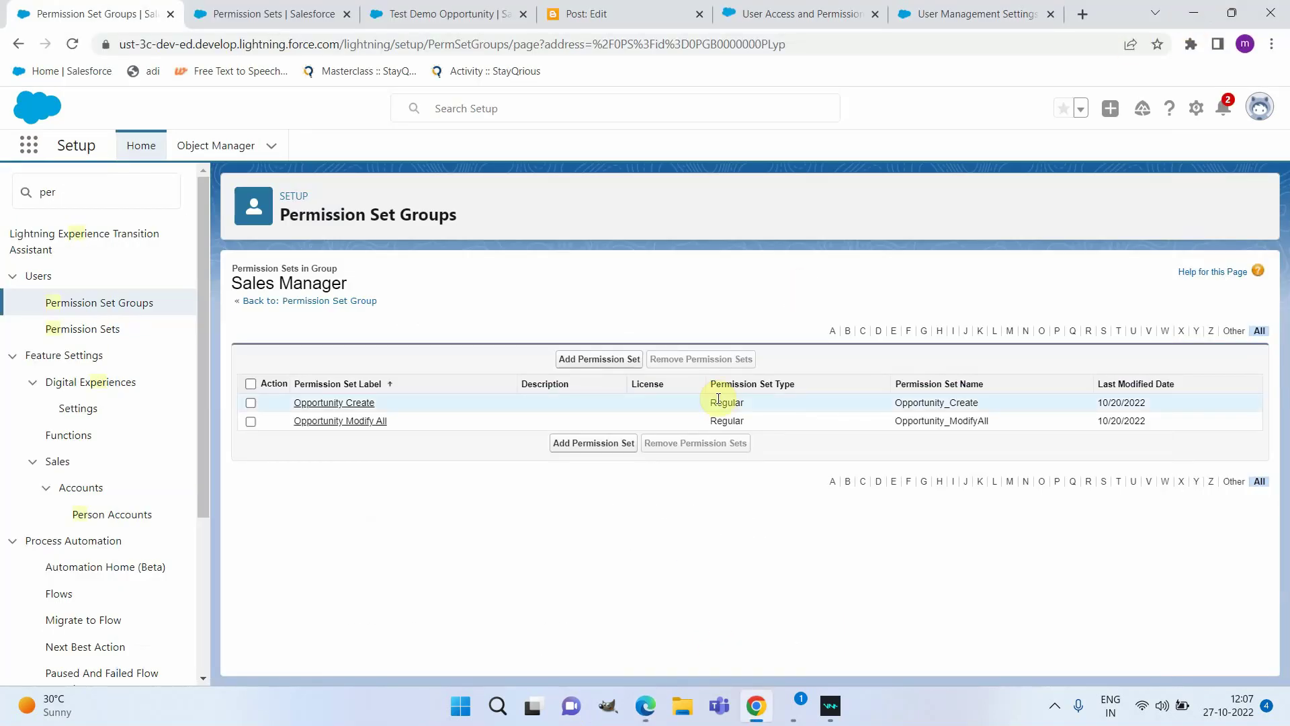
left_click(71, 307)
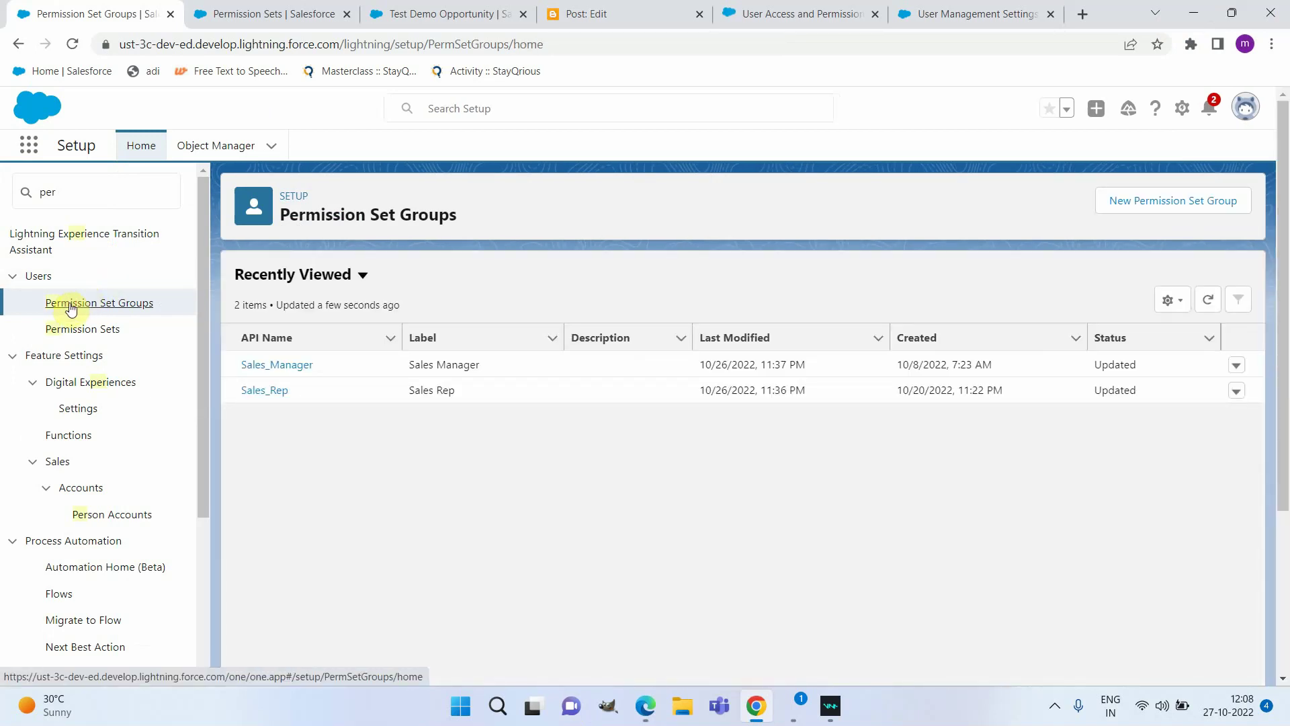
left_click(254, 366)
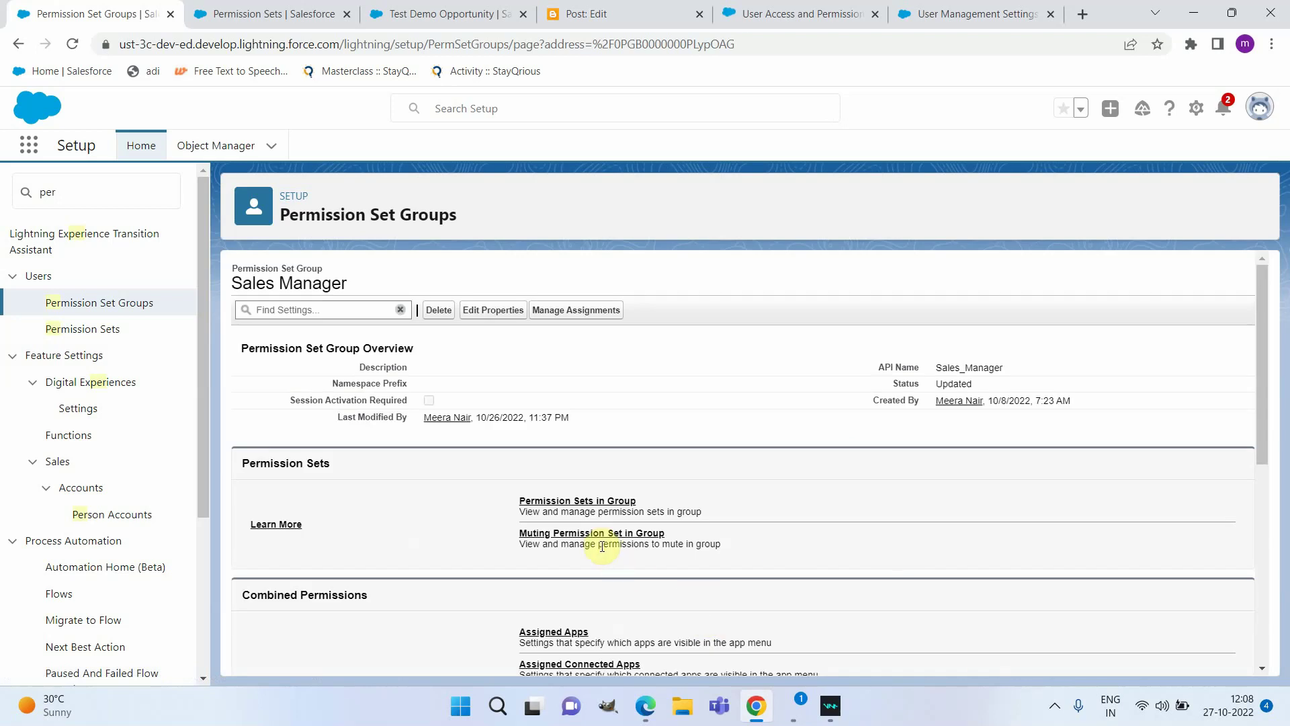
left_click(591, 534)
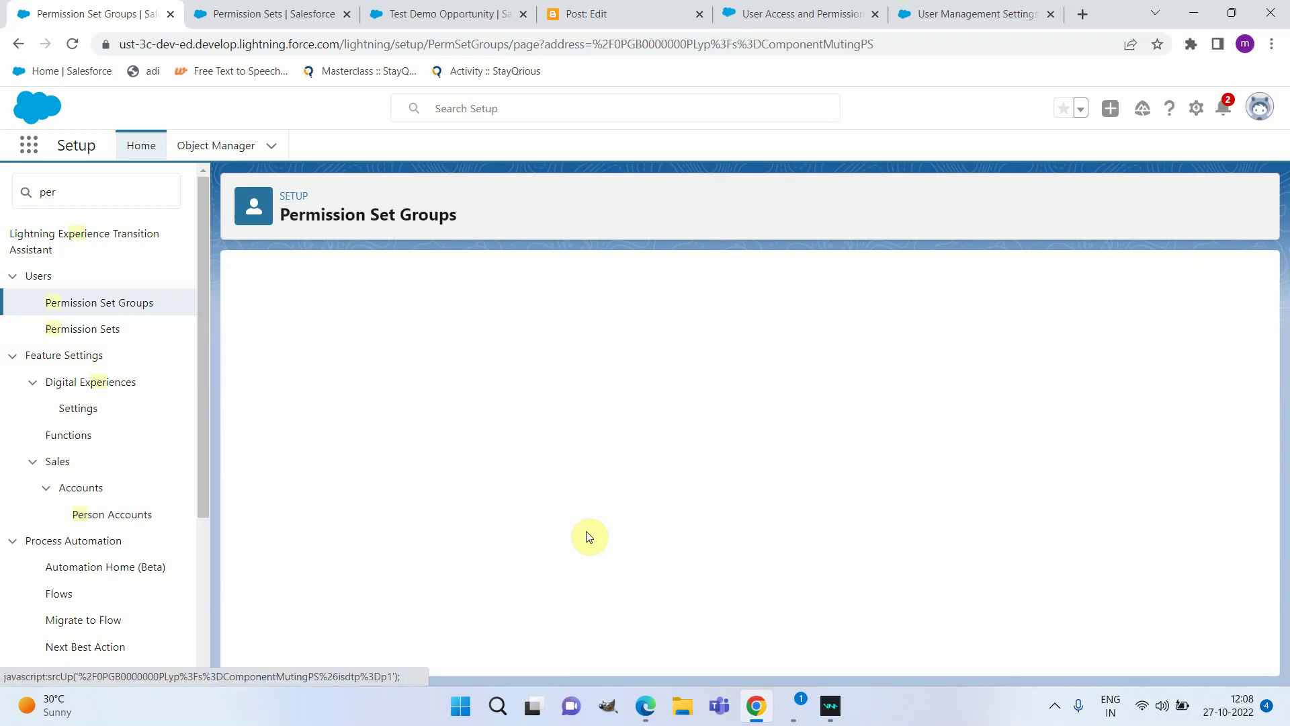
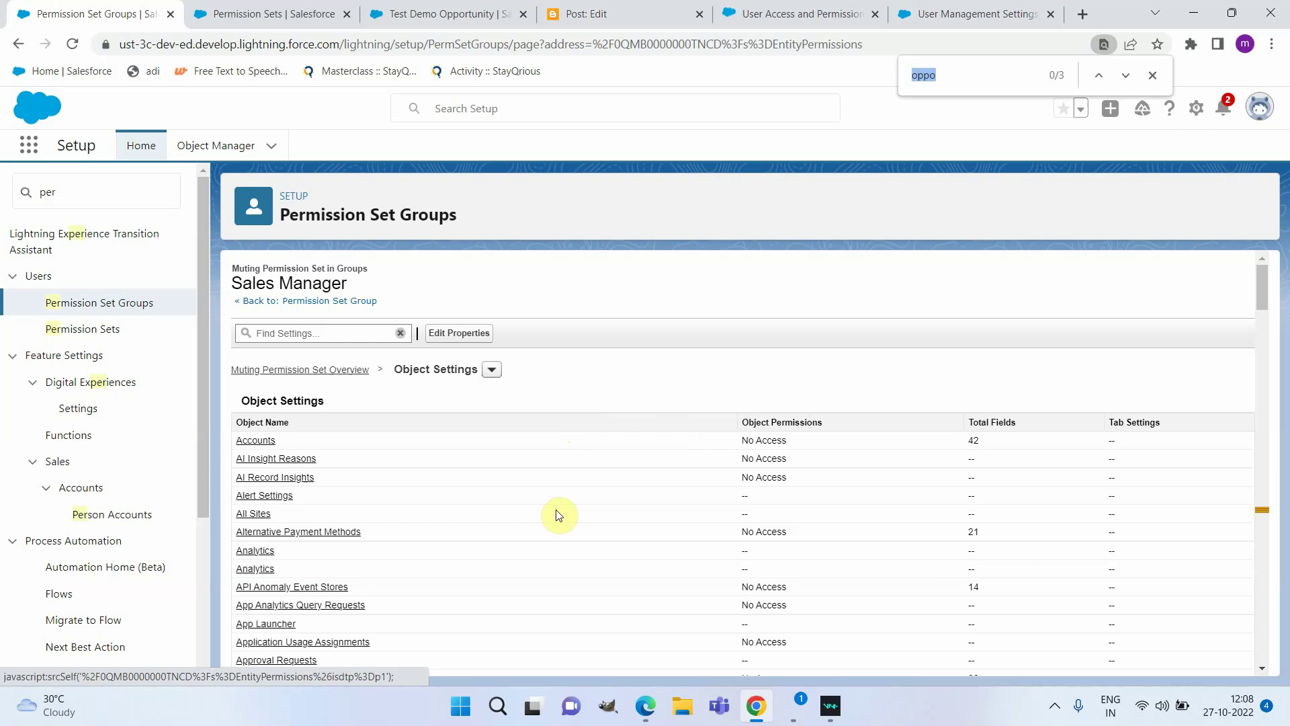
type("oppo")
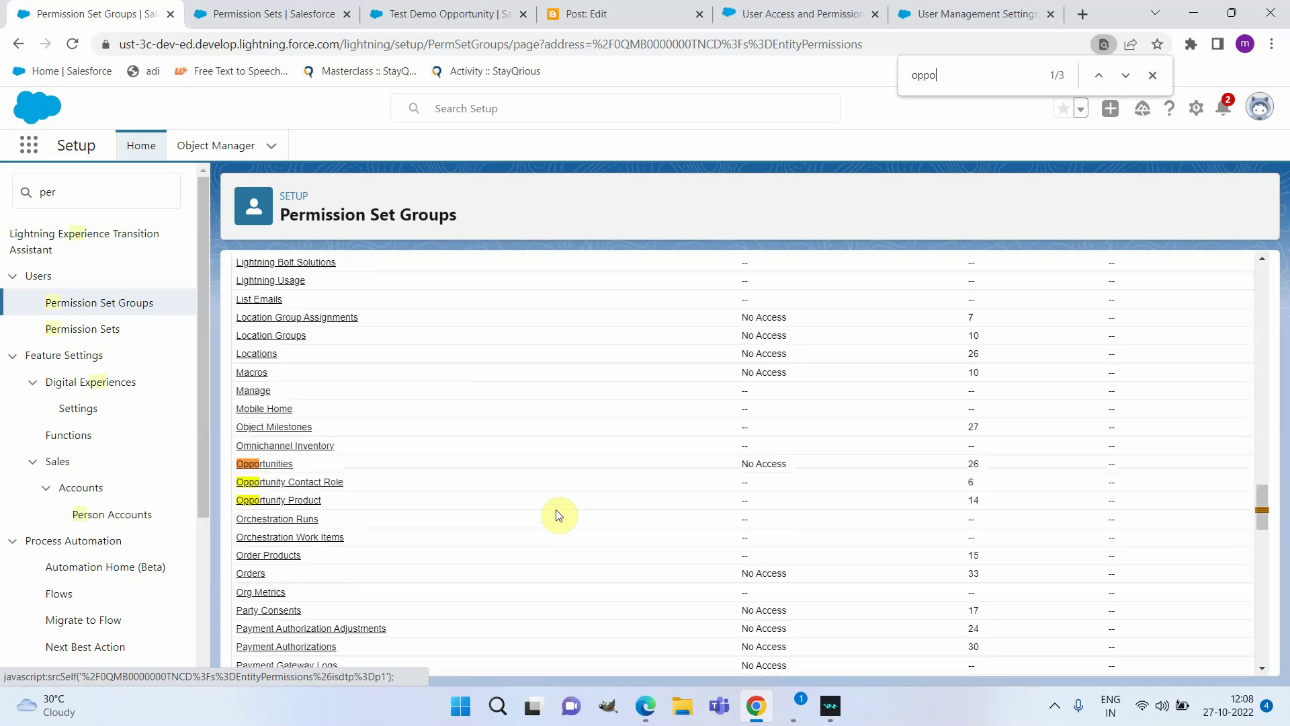
left_click(251, 465)
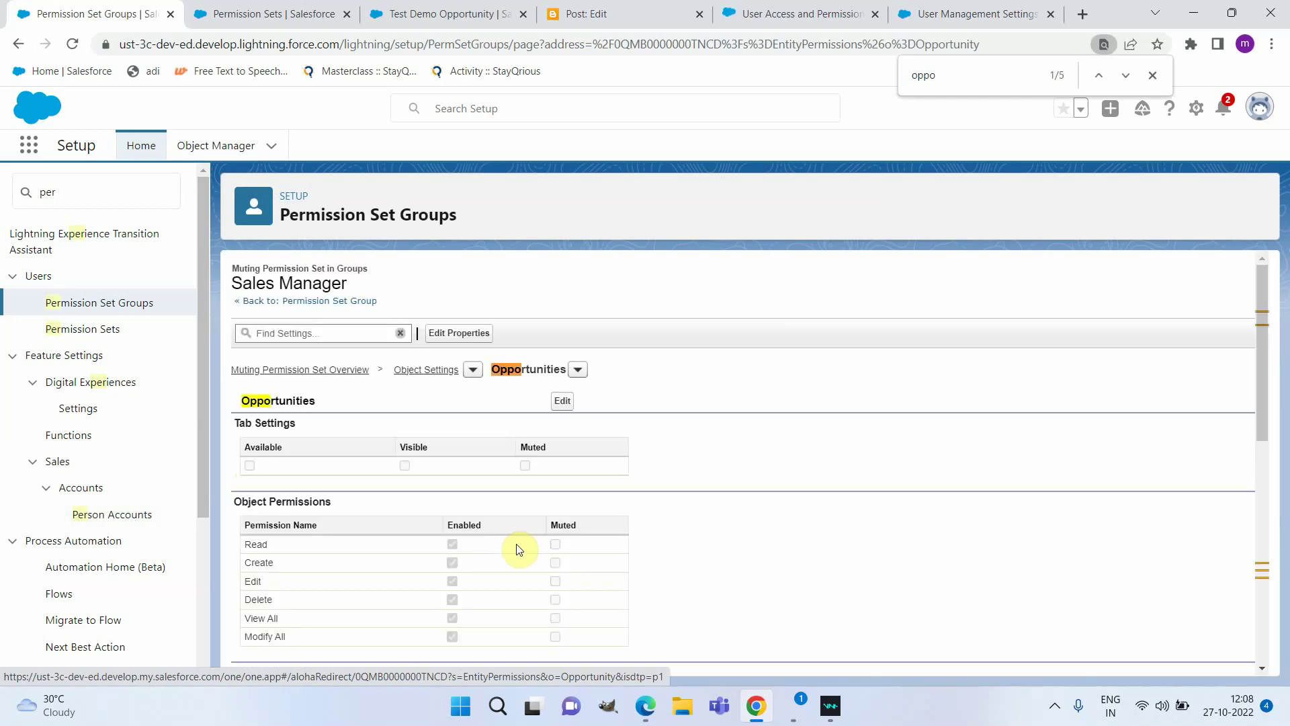
Mute the View All and Modify All object permissions for Opportunities and save the muting permission set.
left_click(563, 401)
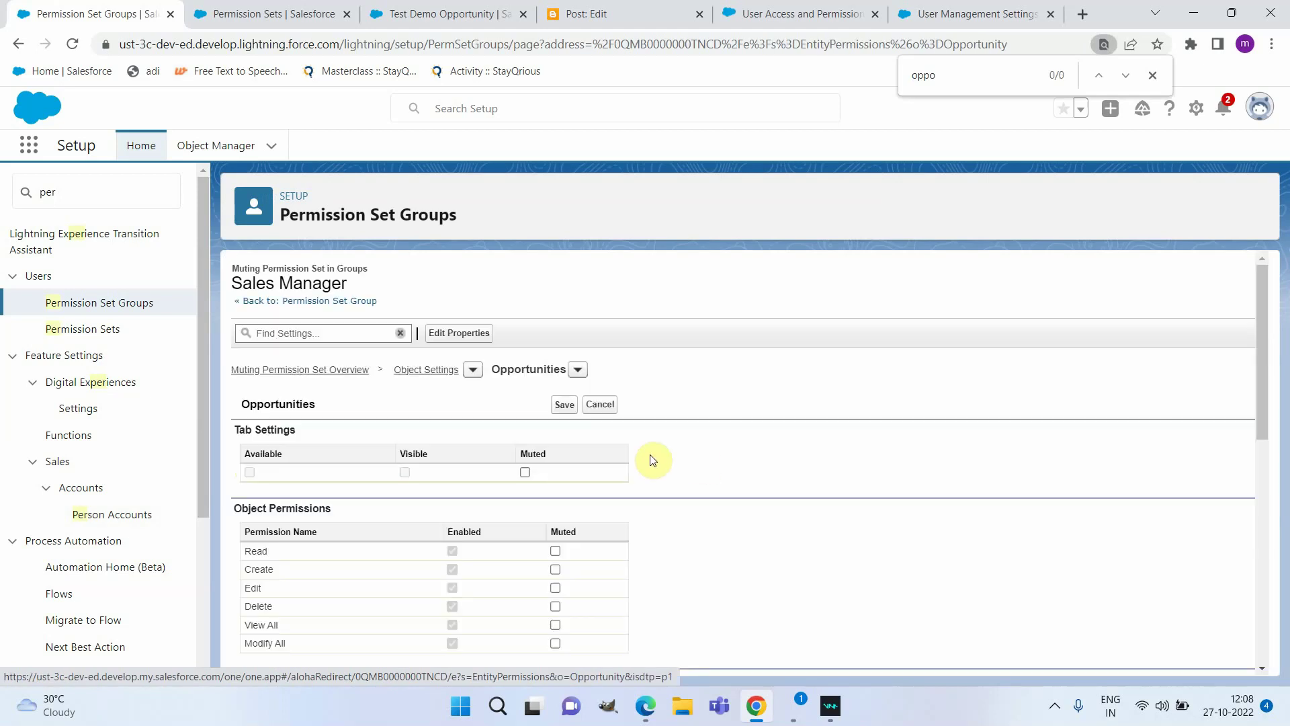
scroll(651, 460, "down", 1)
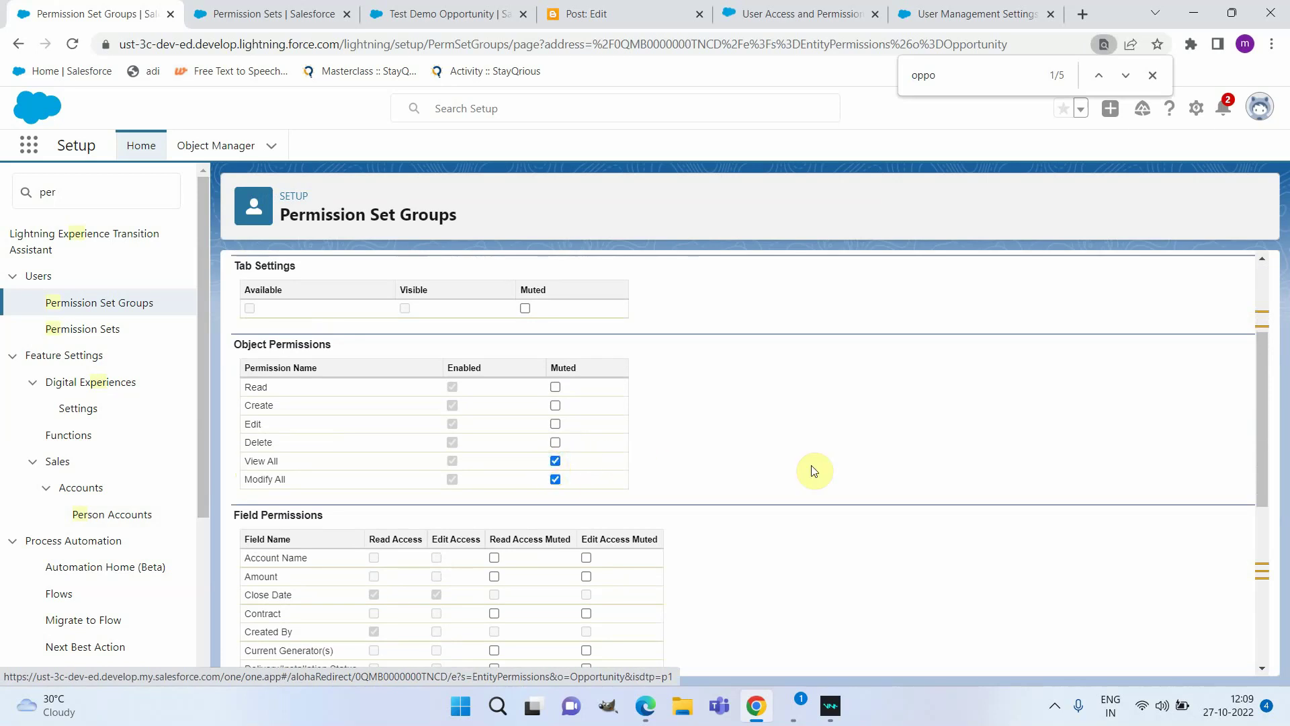
scroll(826, 474, "up", 2)
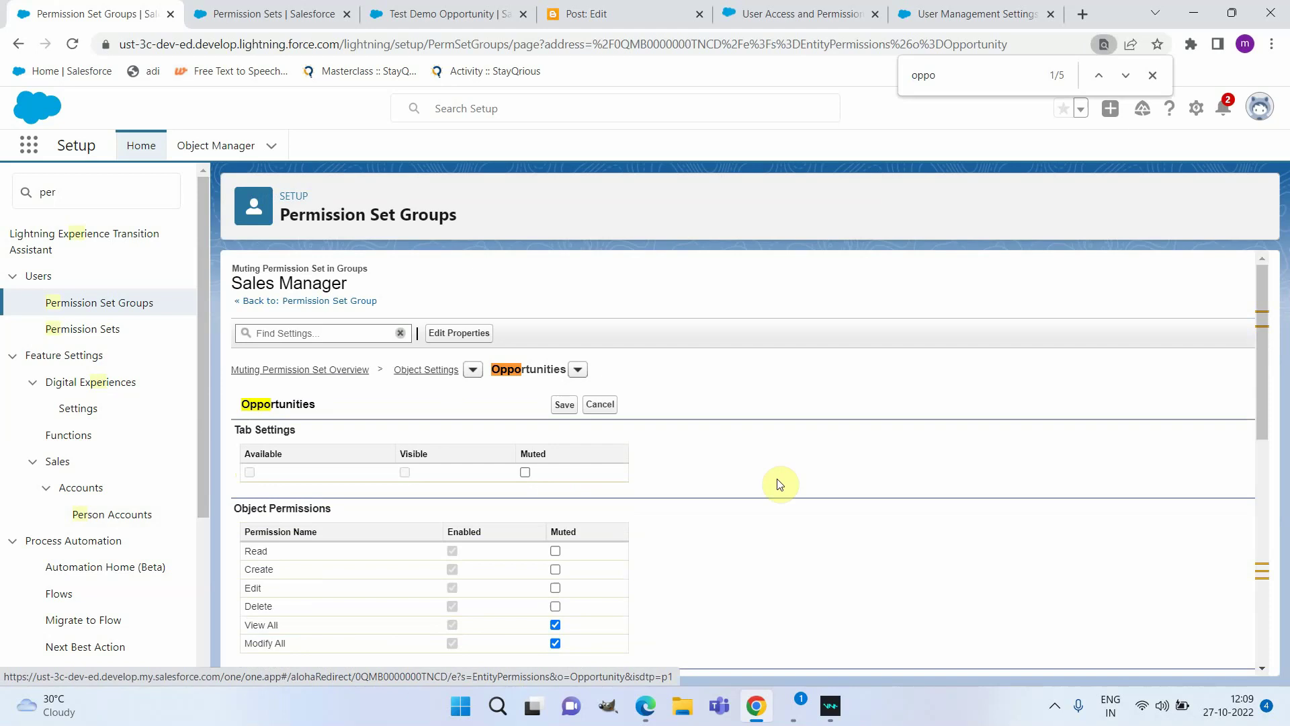
left_click(563, 405)
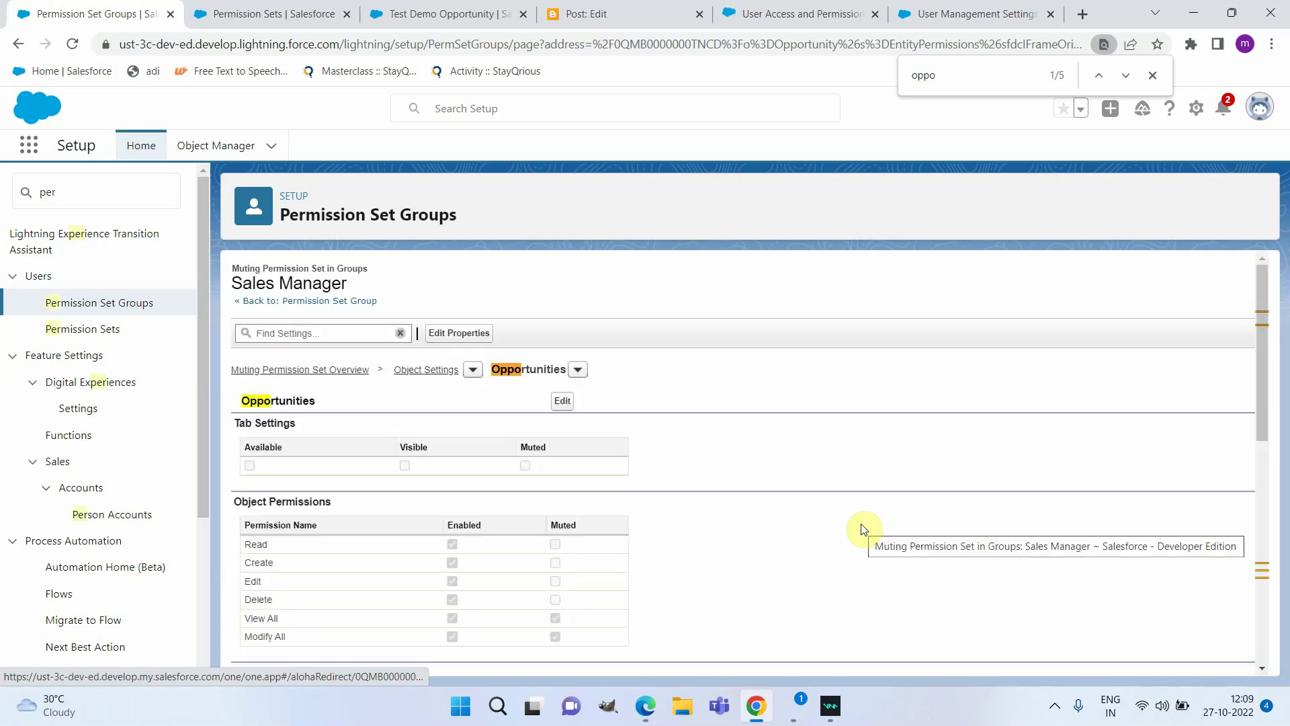
Switch to Edge and reload the Express Logistics SLA record to check access with the muted permissions.
mouse_move(645, 705)
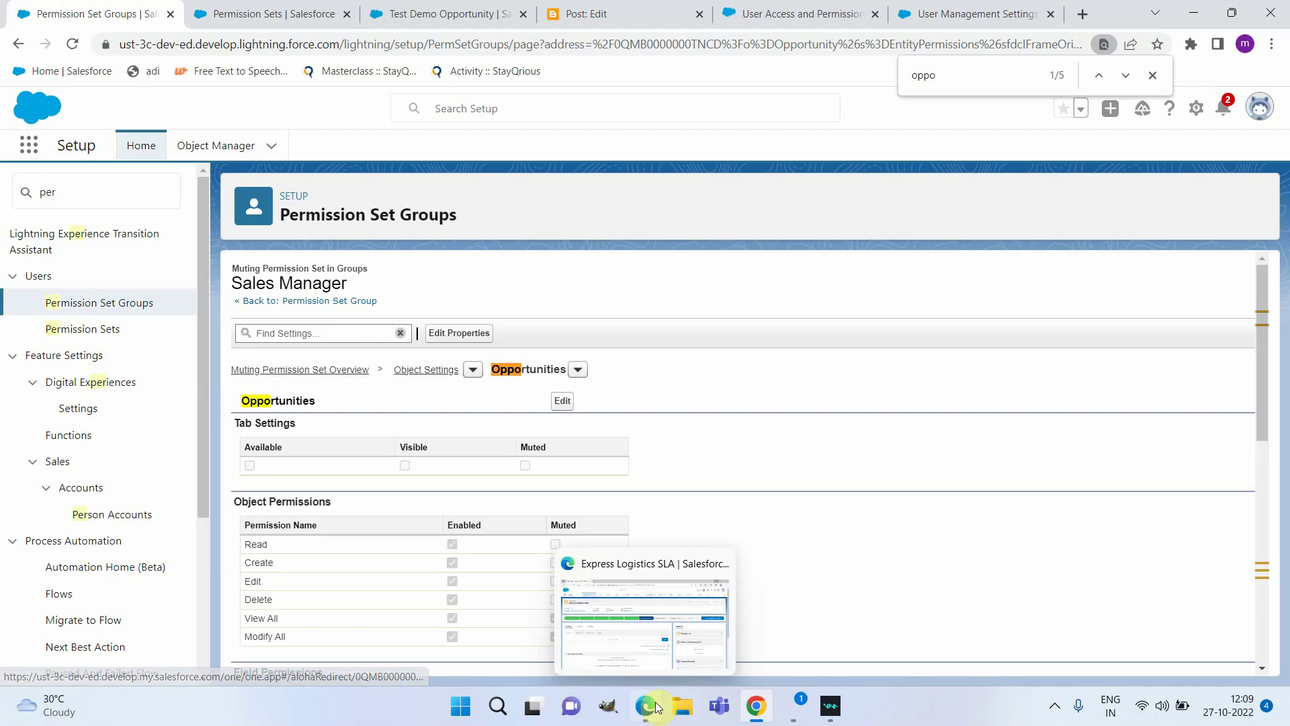
left_click(640, 637)
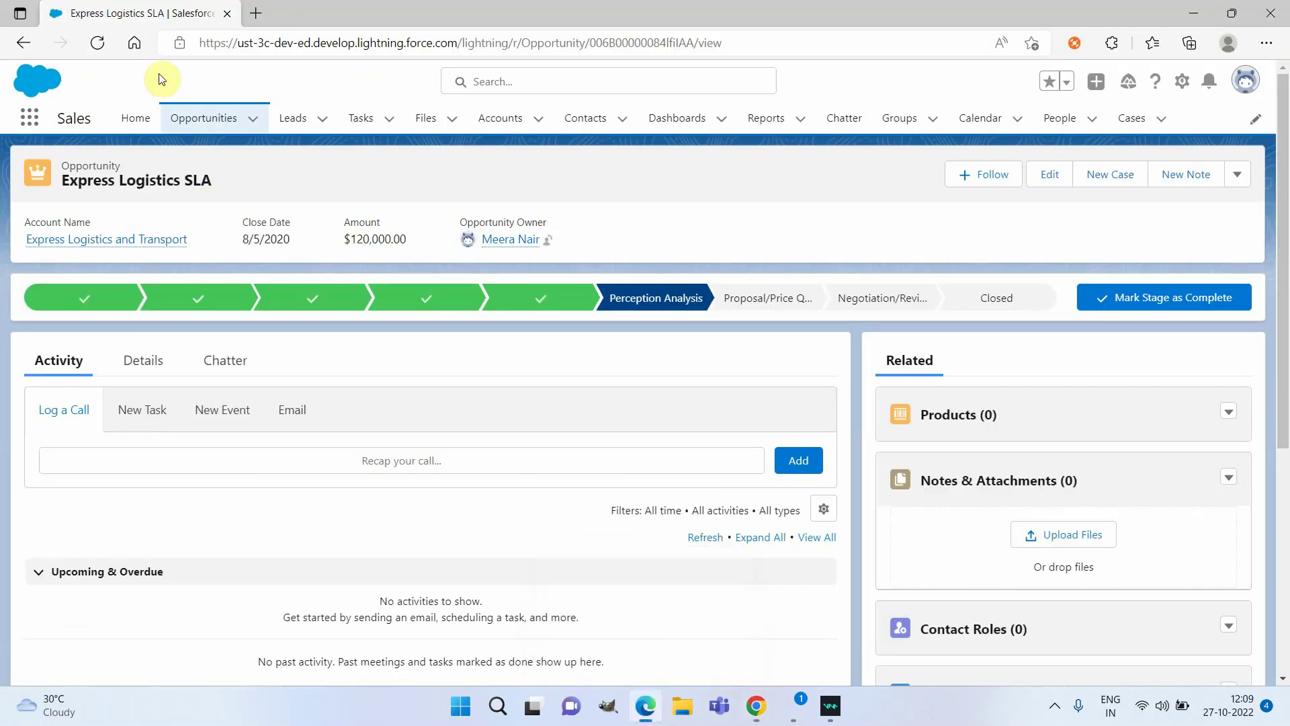
left_click(98, 44)
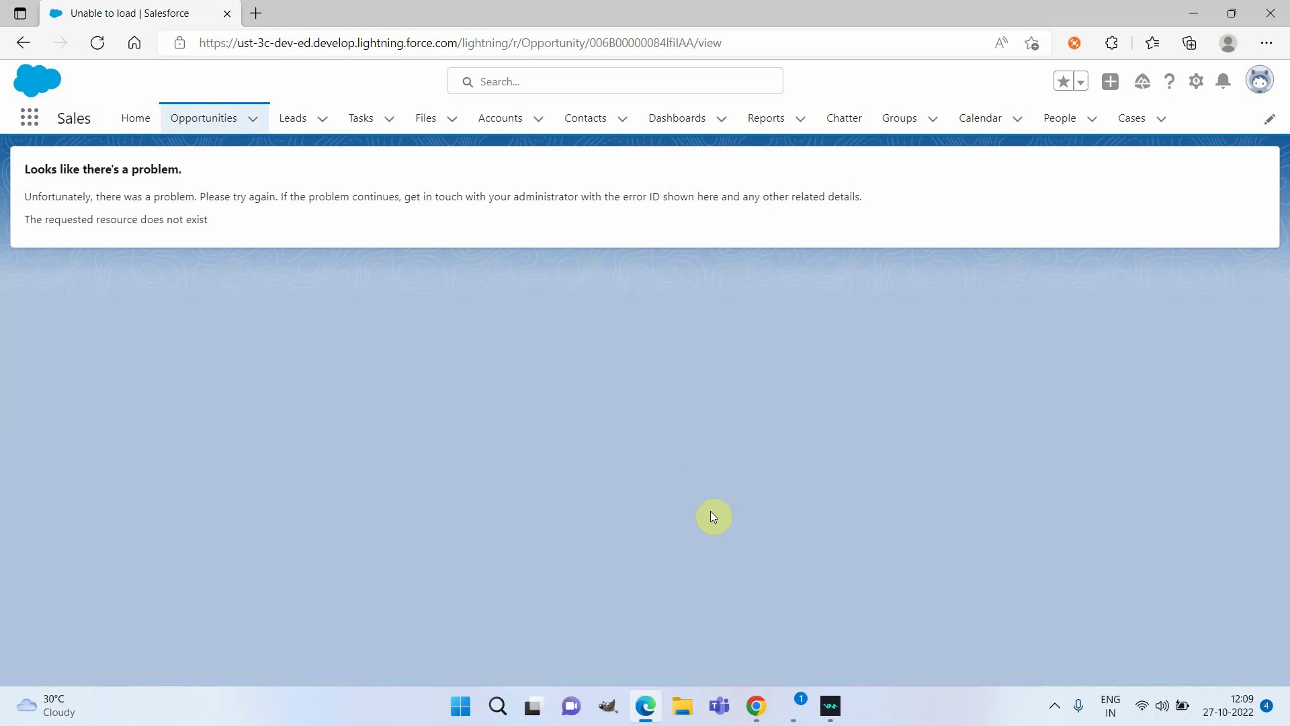
Return to Chrome and review the Field-Level Security for Permission Sets during Field Creation option in User Management Settings.
mouse_move(748, 709)
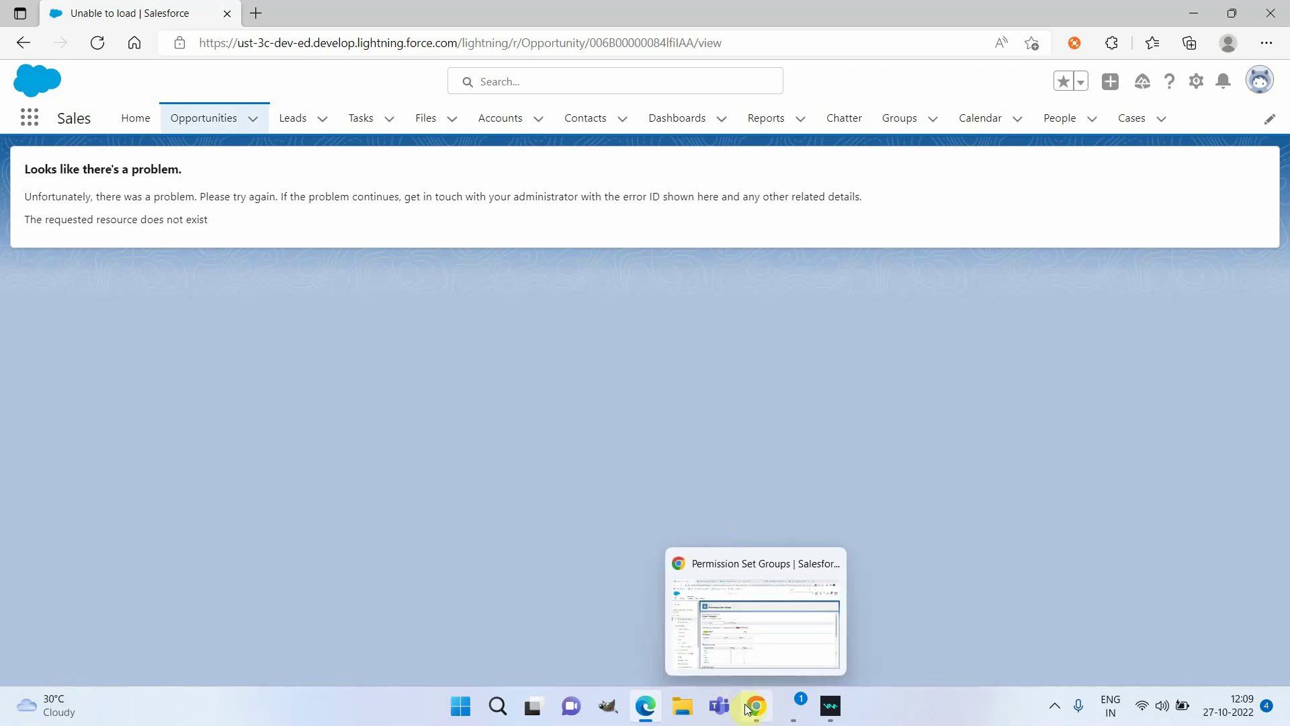
left_click(761, 636)
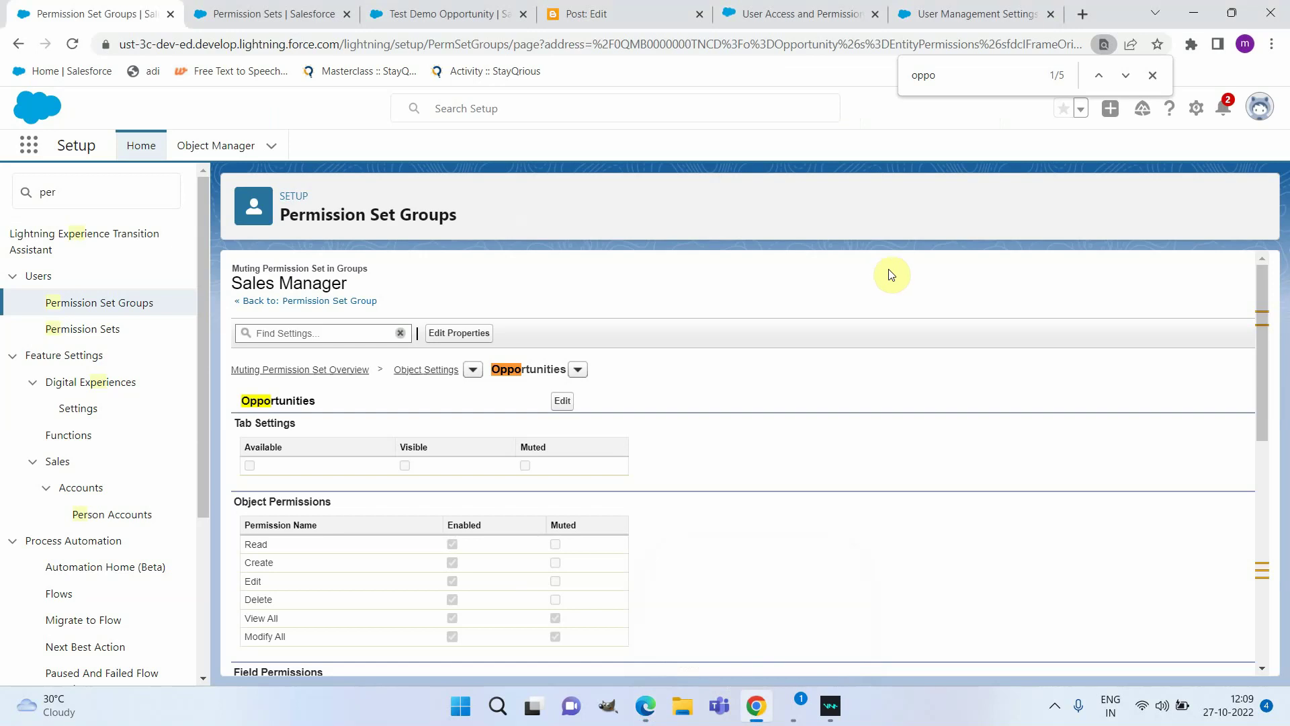
left_click(1008, 13)
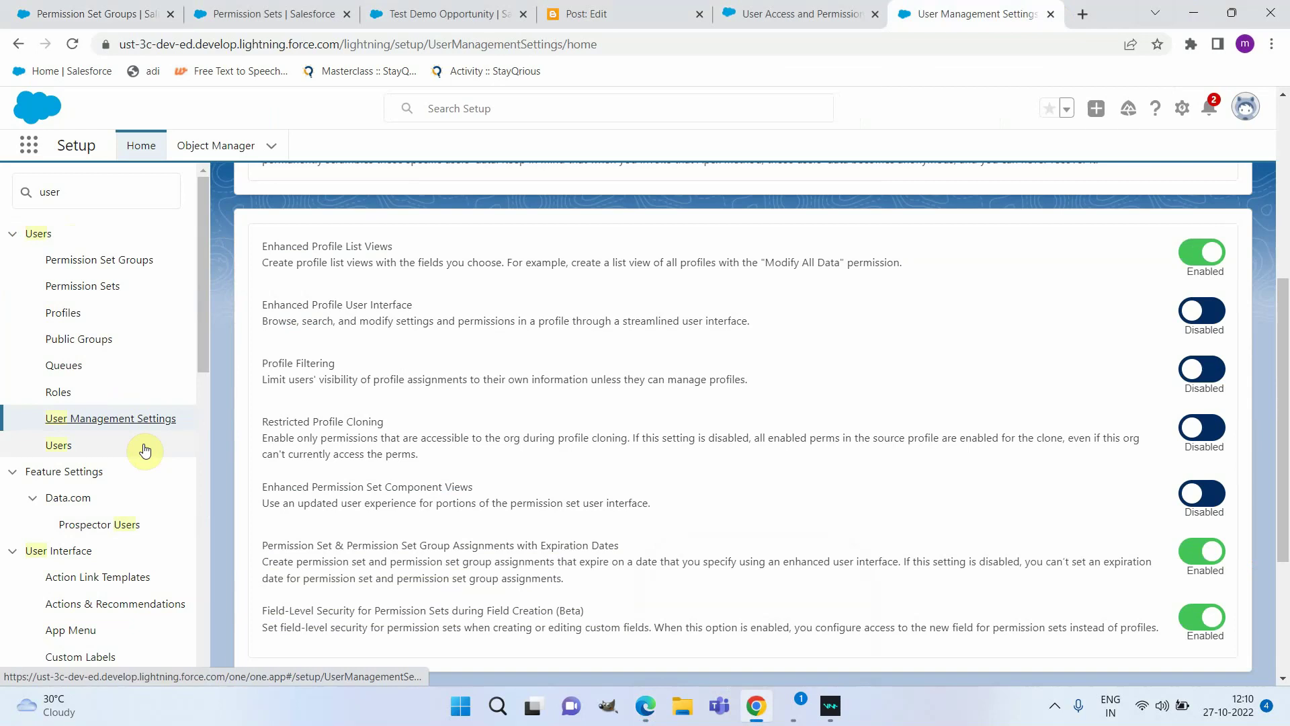
scroll(478, 548, "down", 1)
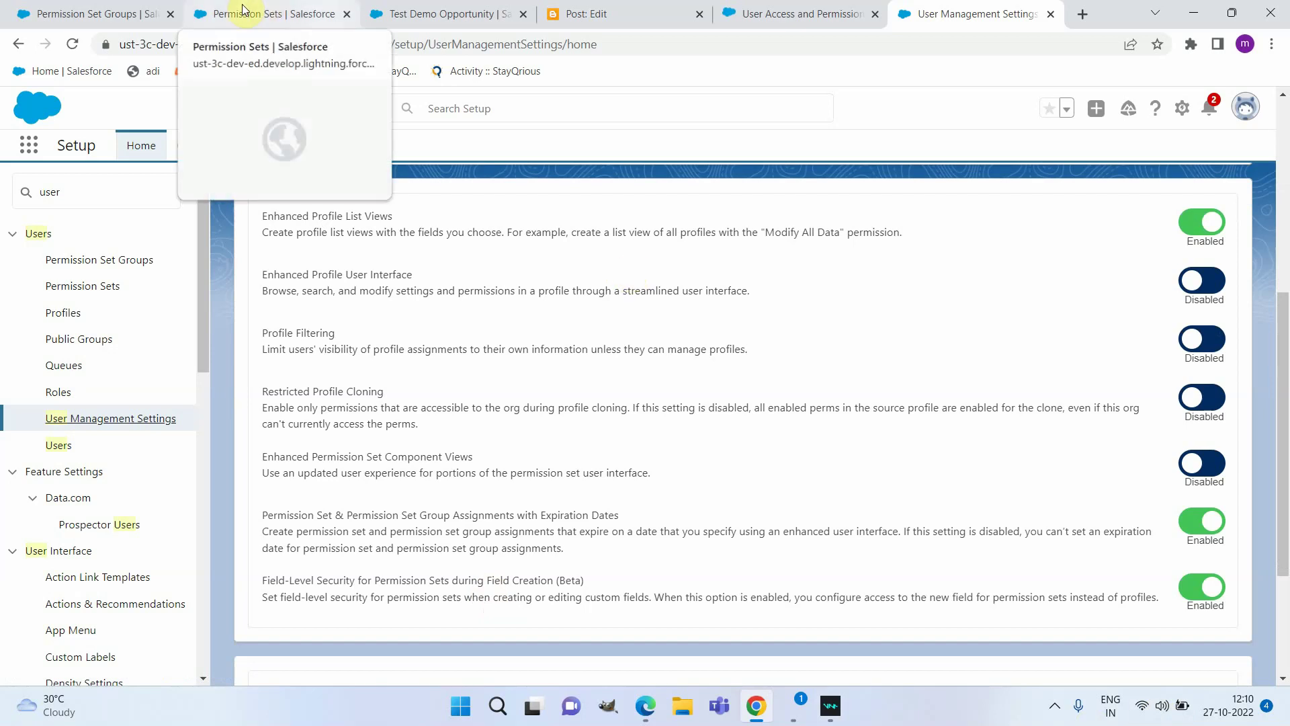
Find the Opportunity object in Object Manager and open its Fields & Relationships.
left_click(322, 16)
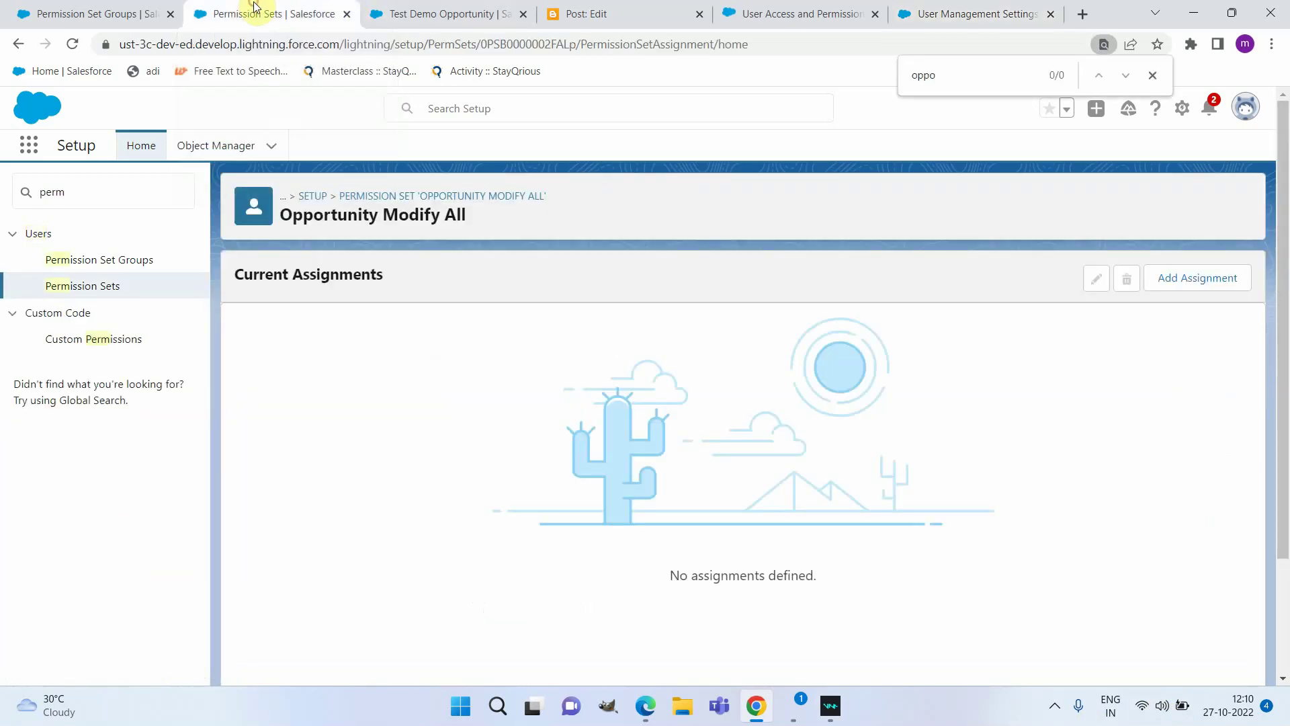
left_click(202, 146)
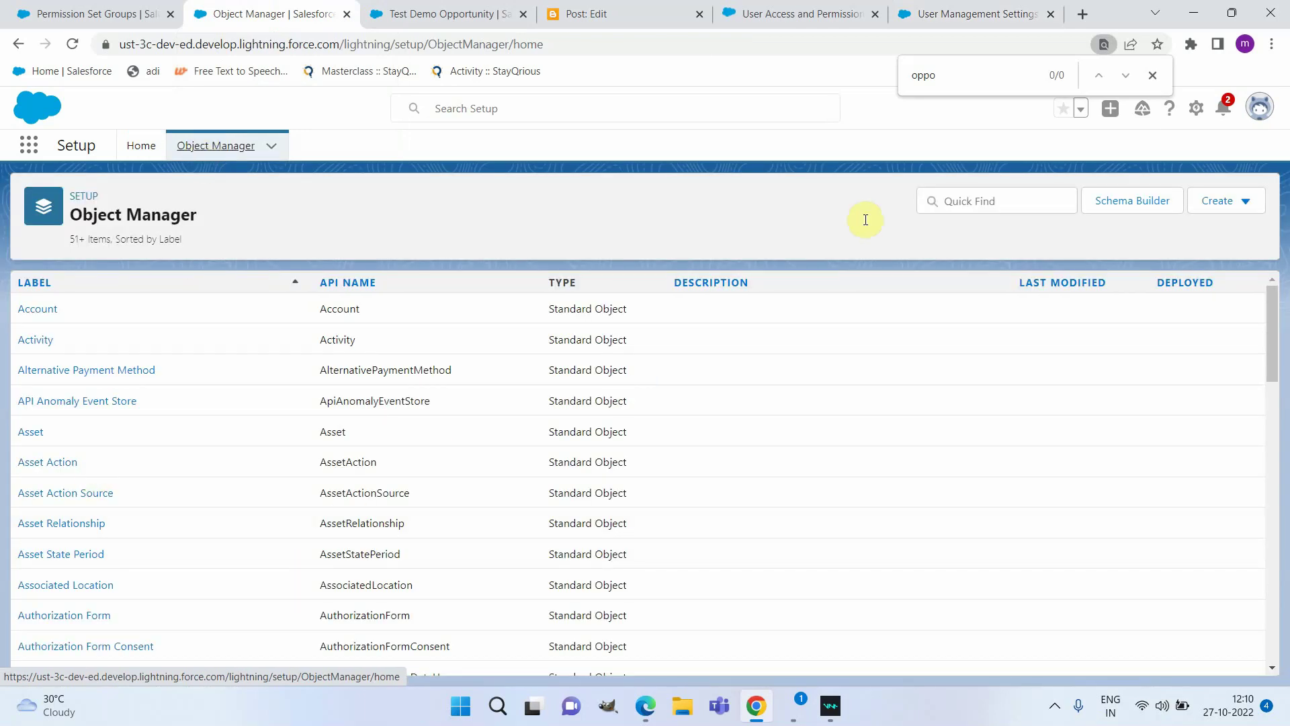
left_click(965, 202)
type("opp")
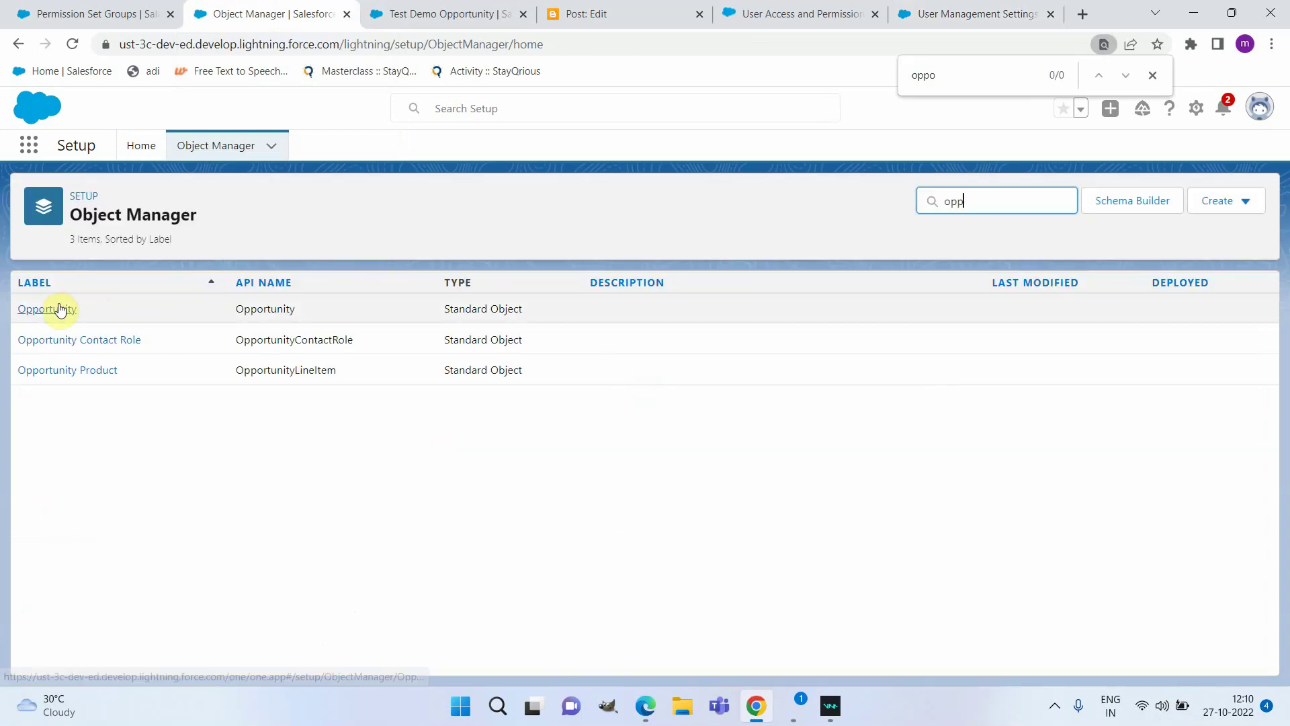
left_click(59, 310)
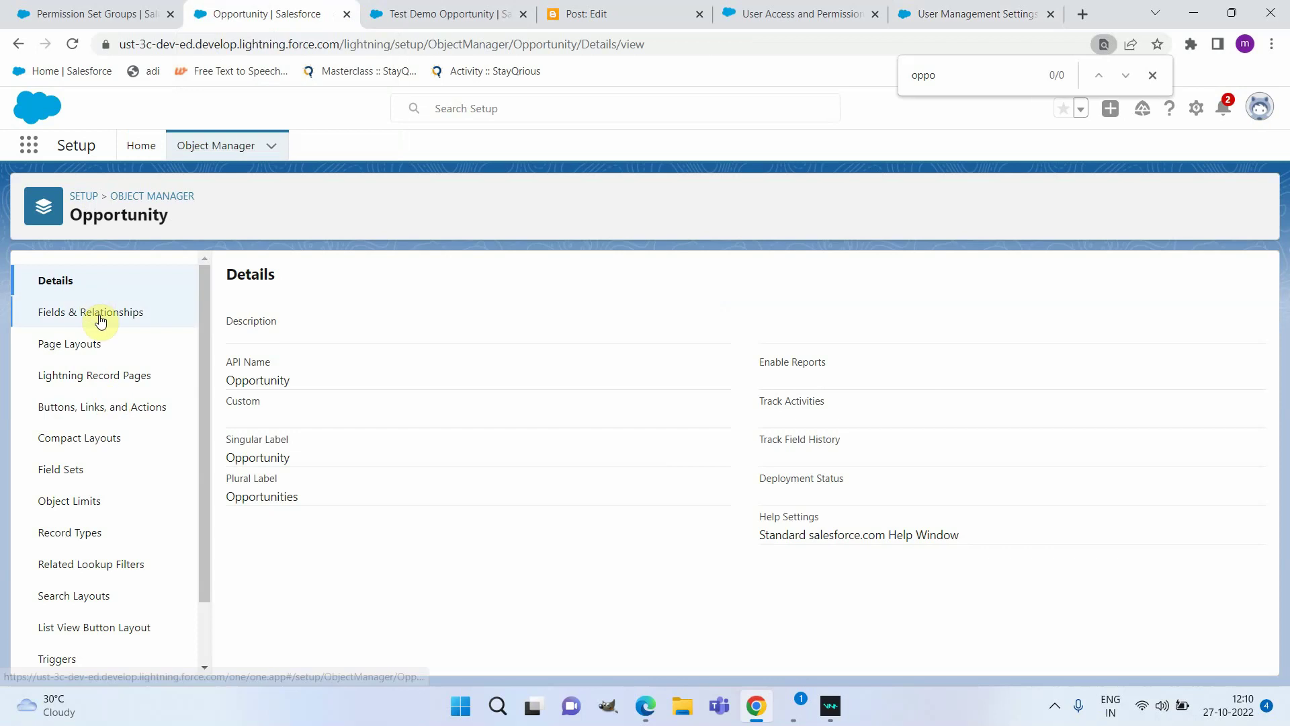
left_click(101, 316)
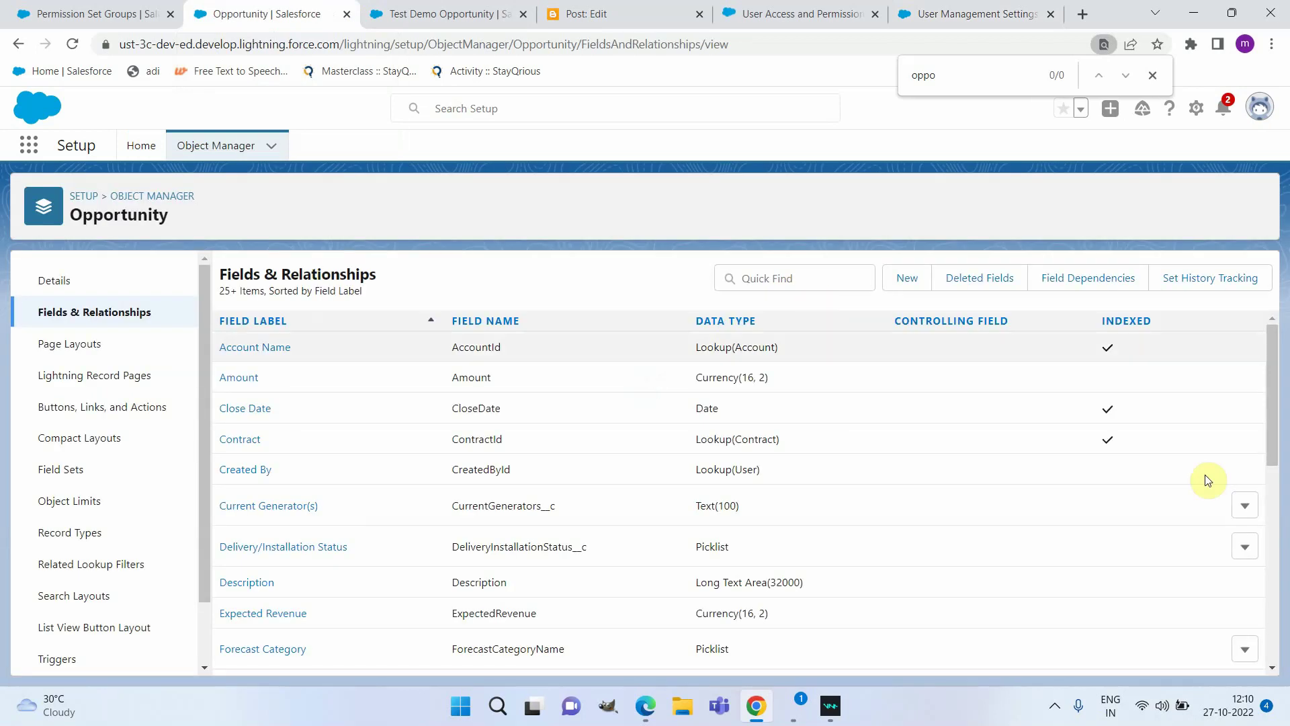
Start a new custom field on Opportunity with the Text data type and proceed to its details.
left_click(907, 279)
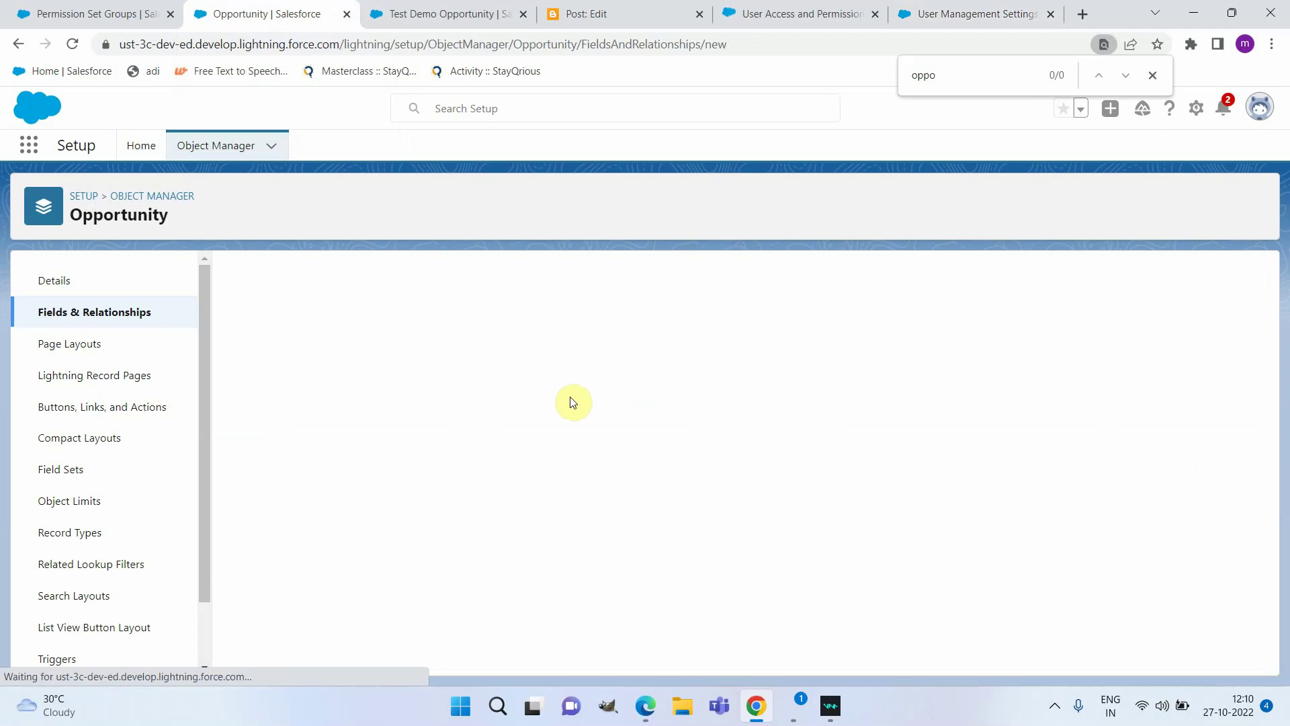
scroll(364, 569, "down", 2)
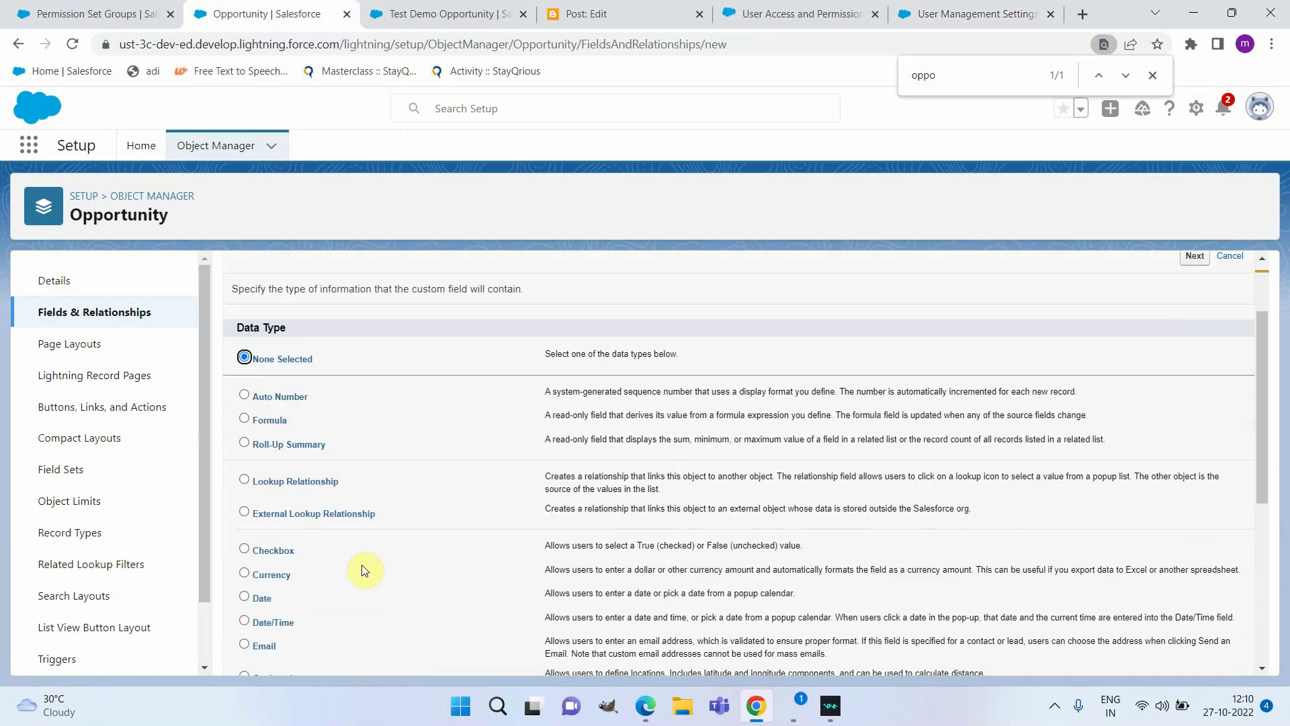
scroll(364, 570, "down", 3)
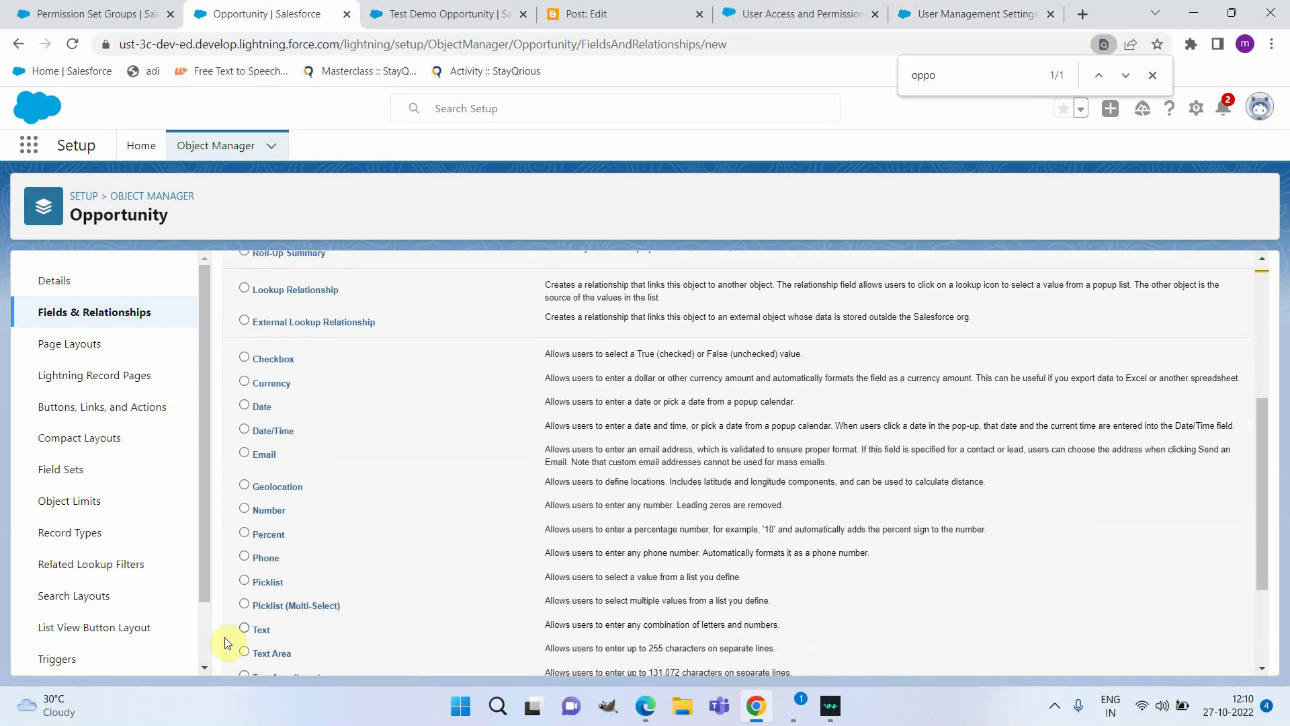
scroll(978, 475, "up", 5)
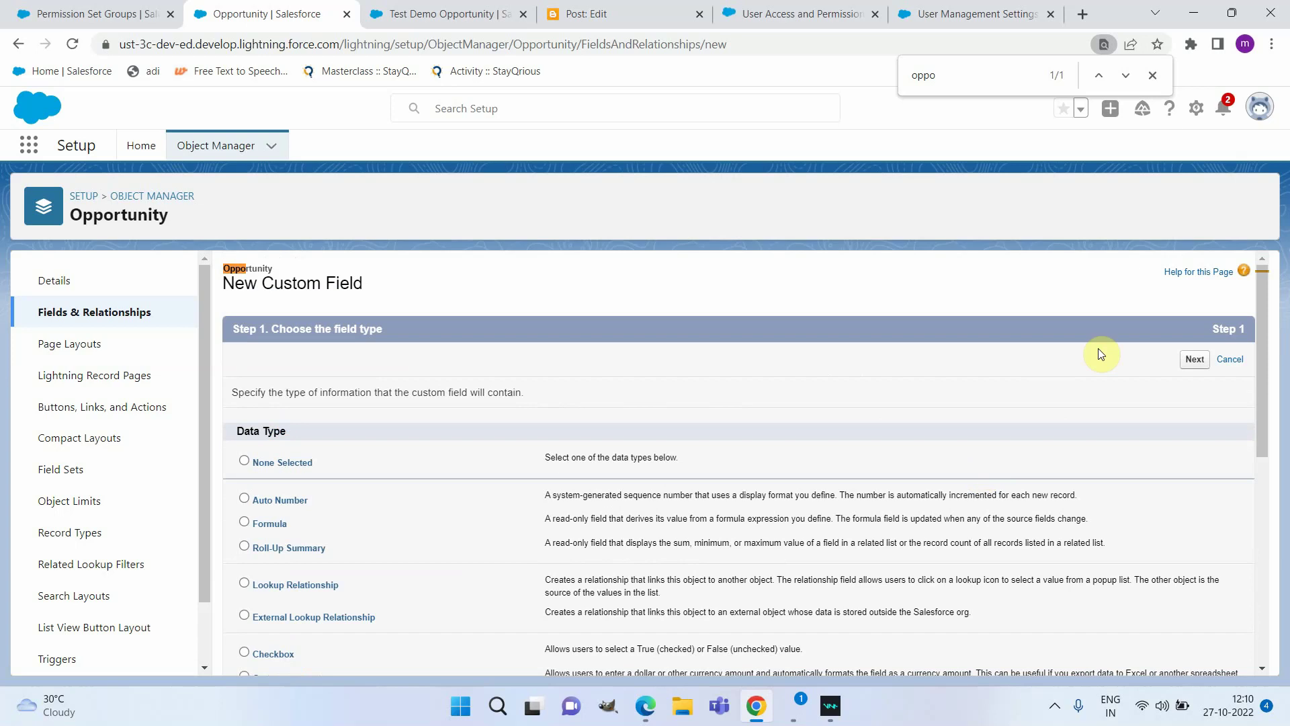
left_click(1201, 361)
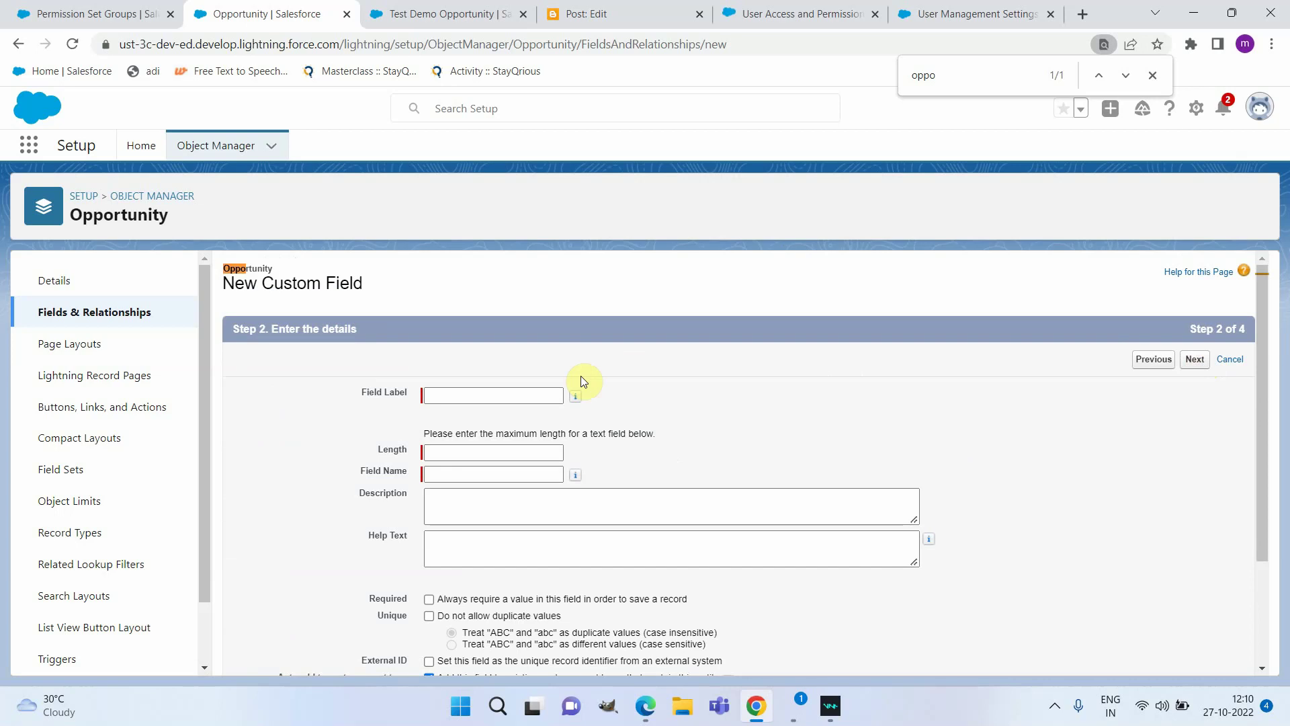
Label the custom field Country, set its length to 50, and proceed to field-level security.
left_click(449, 388)
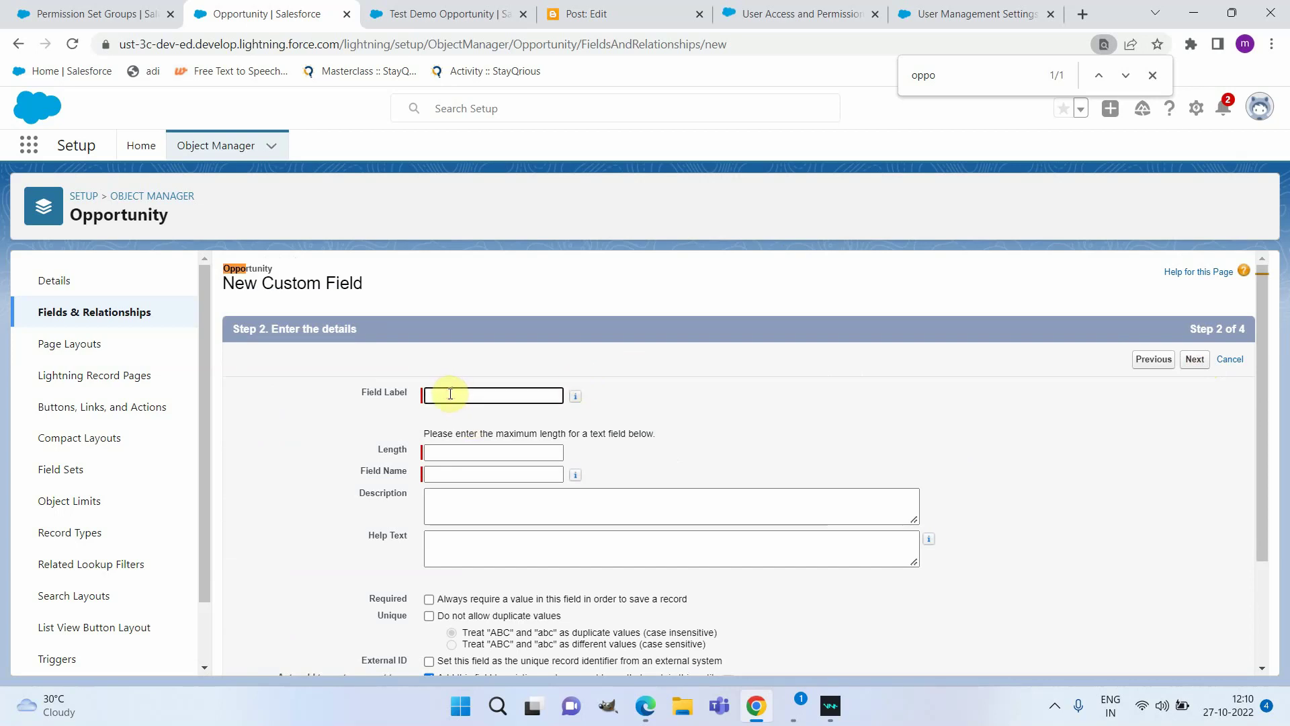
type("Cour")
type("ntry")
left_click(495, 449)
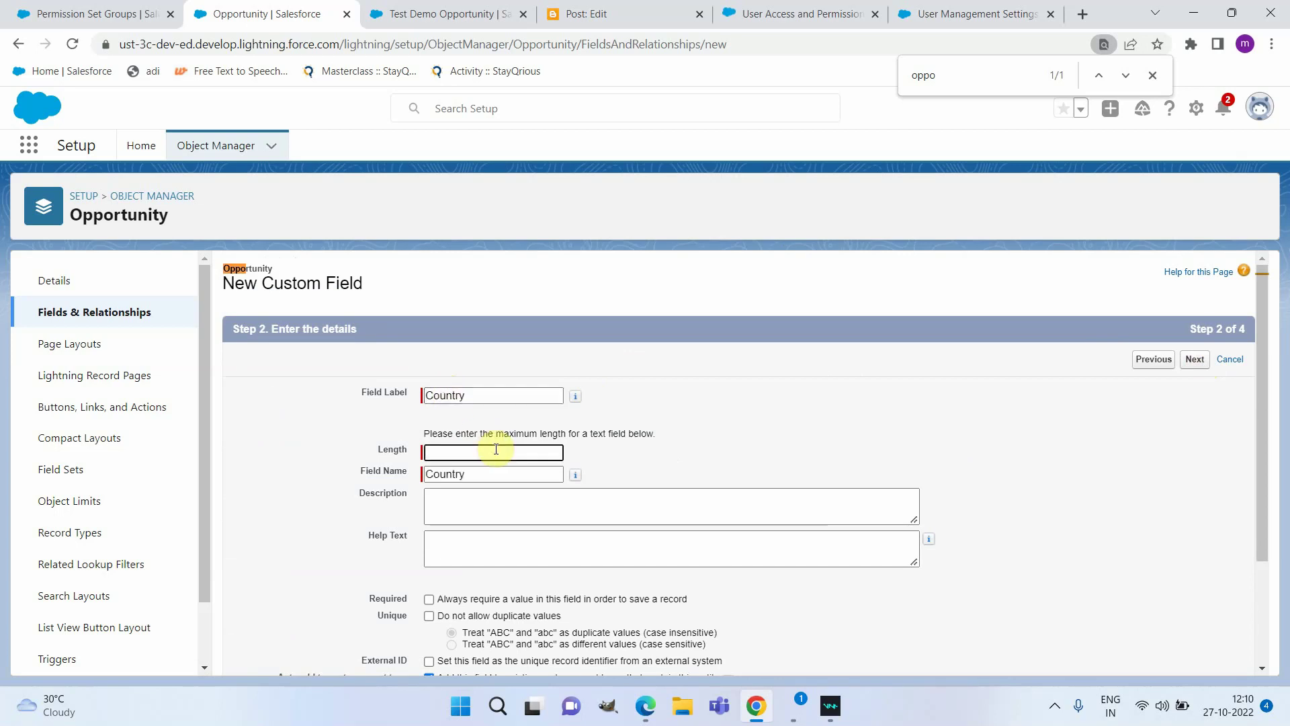
type("50")
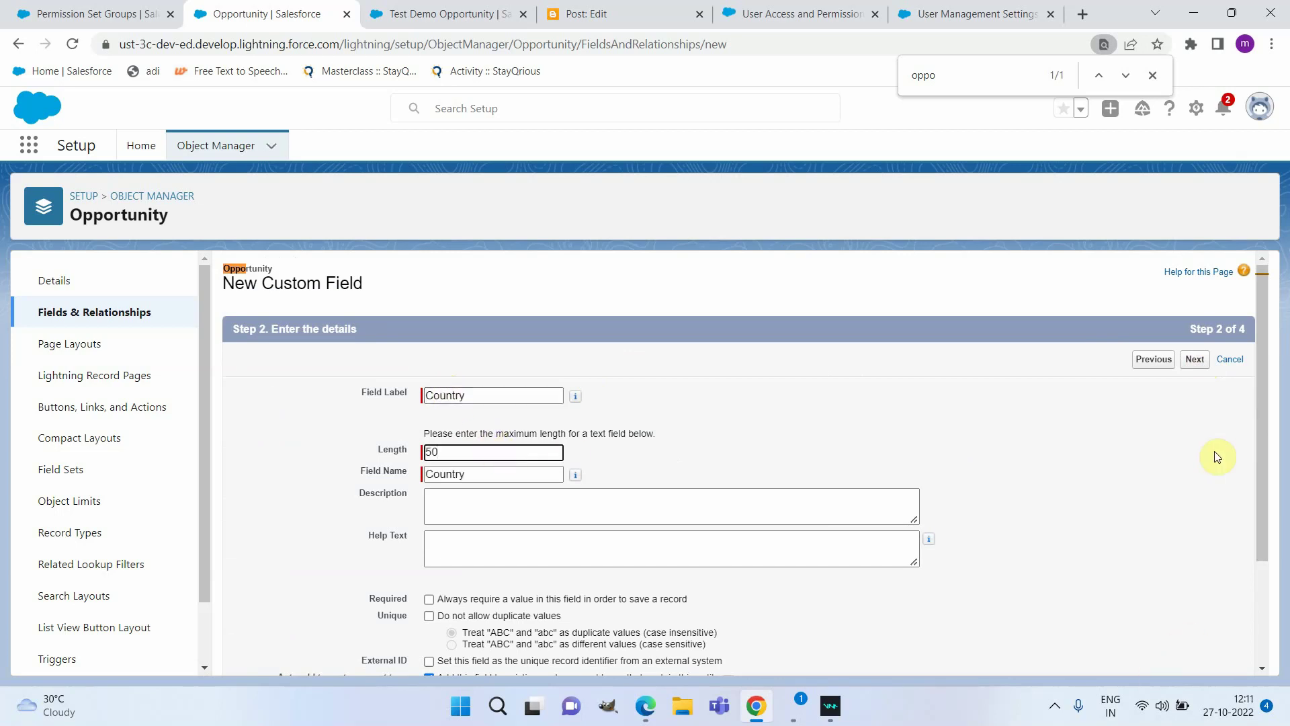
left_click(1195, 363)
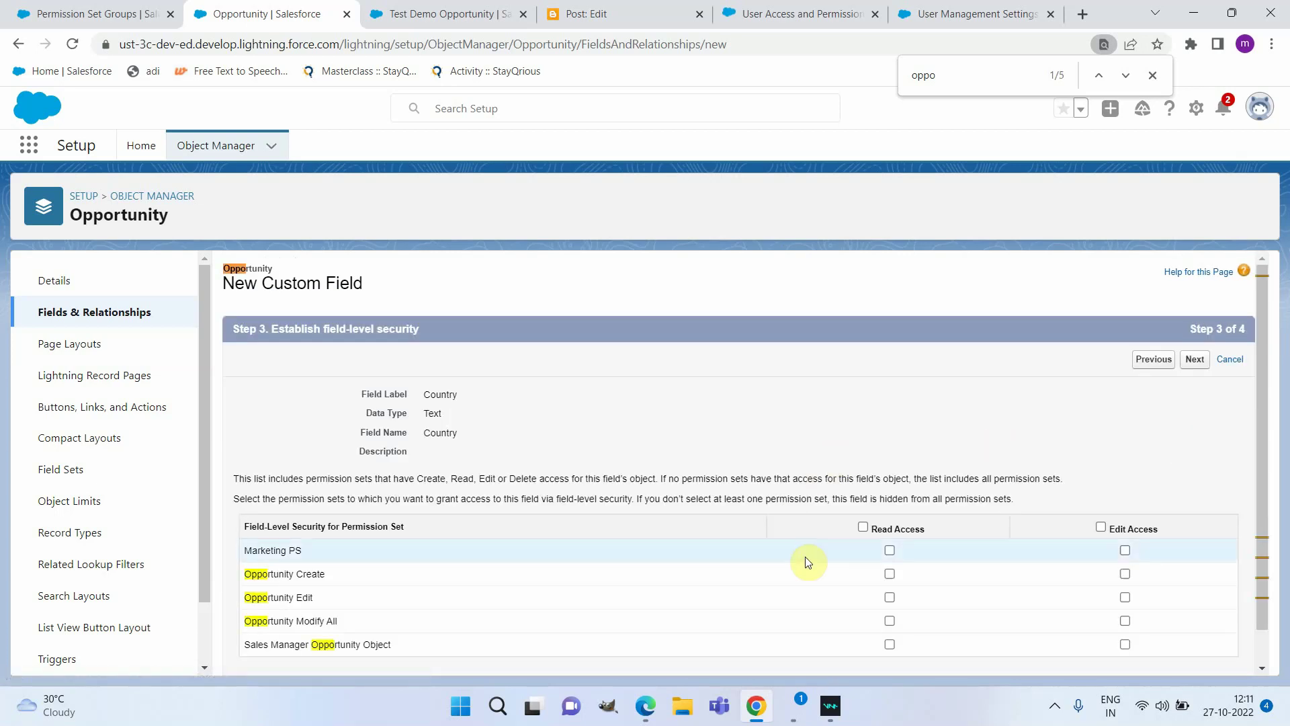
Grant Read and Edit Access on Country to Opportunity Create, Opportunity Edit and Opportunity Modify All, and save the field on all page layouts.
scroll(808, 561, "down", 1)
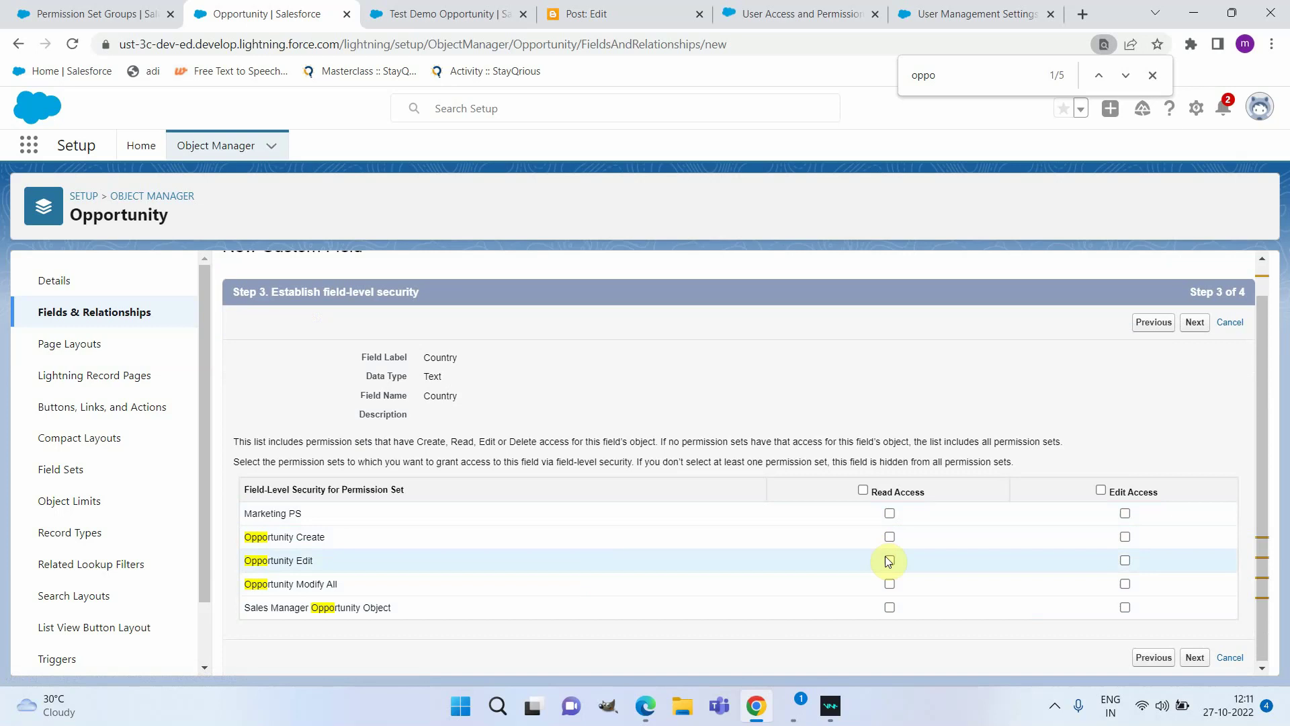
left_click(1126, 536)
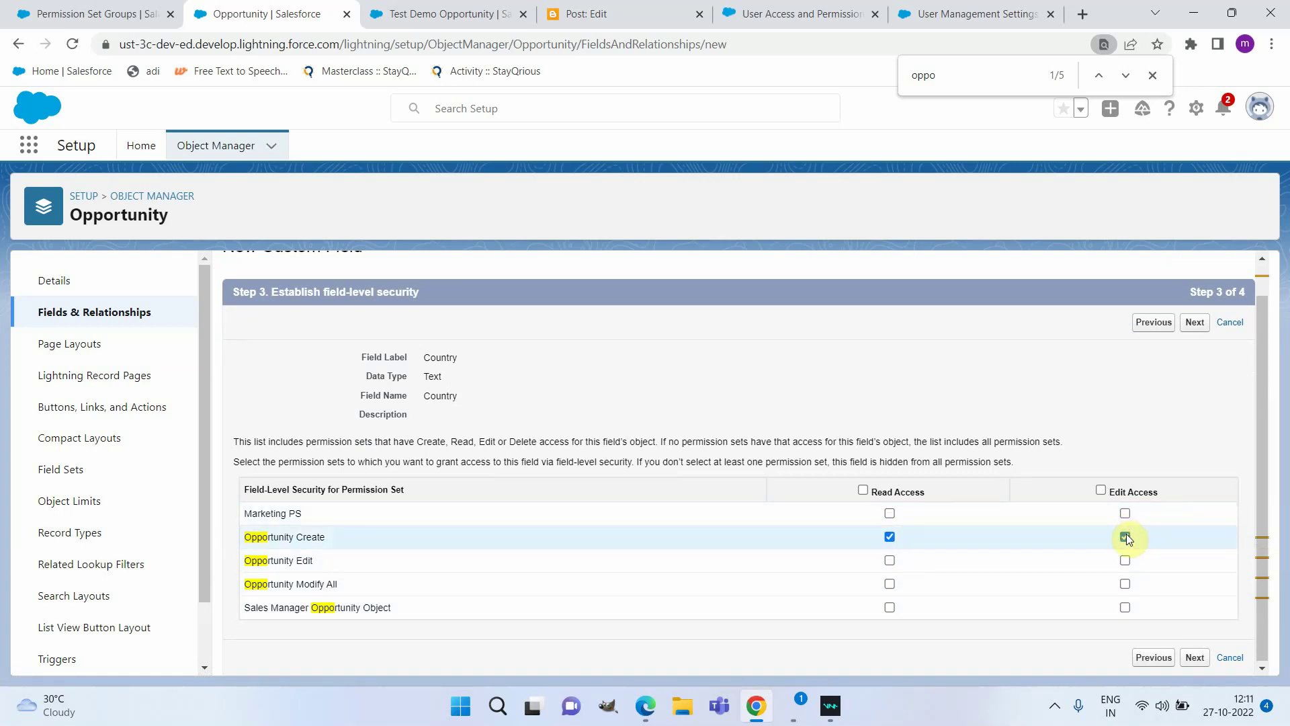
left_click(1125, 560)
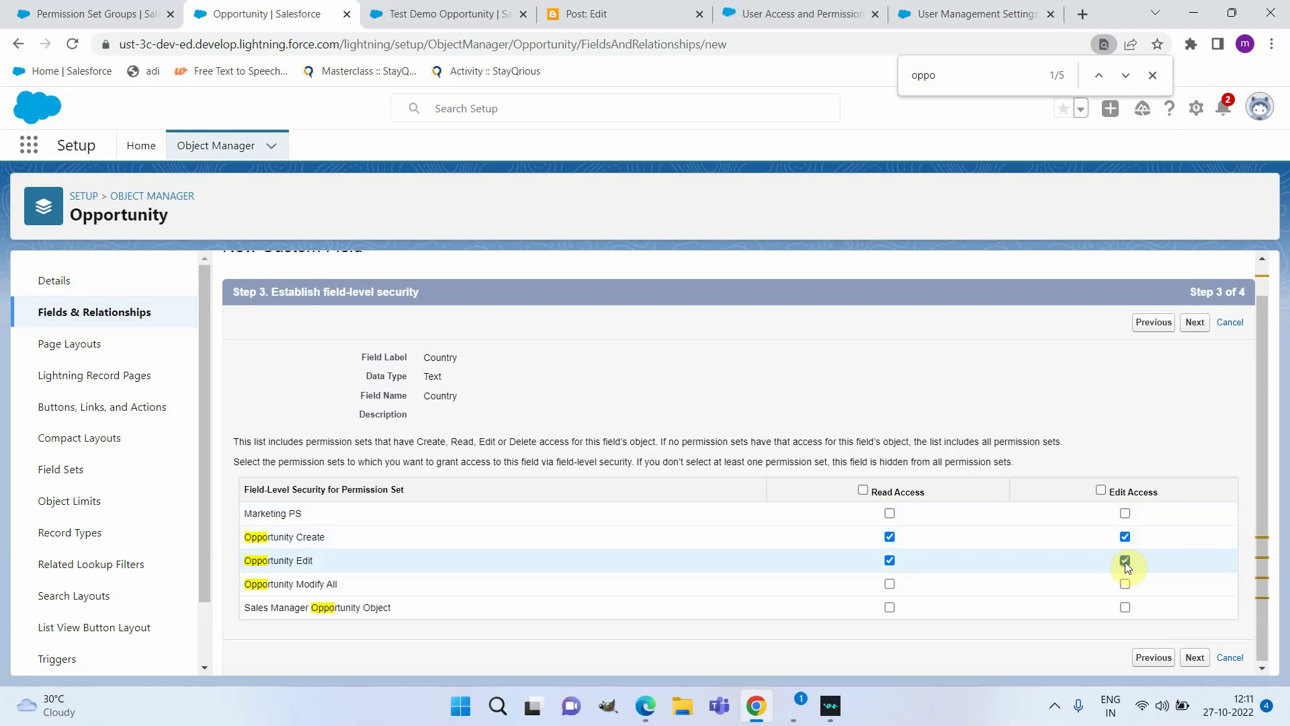
left_click(1126, 584)
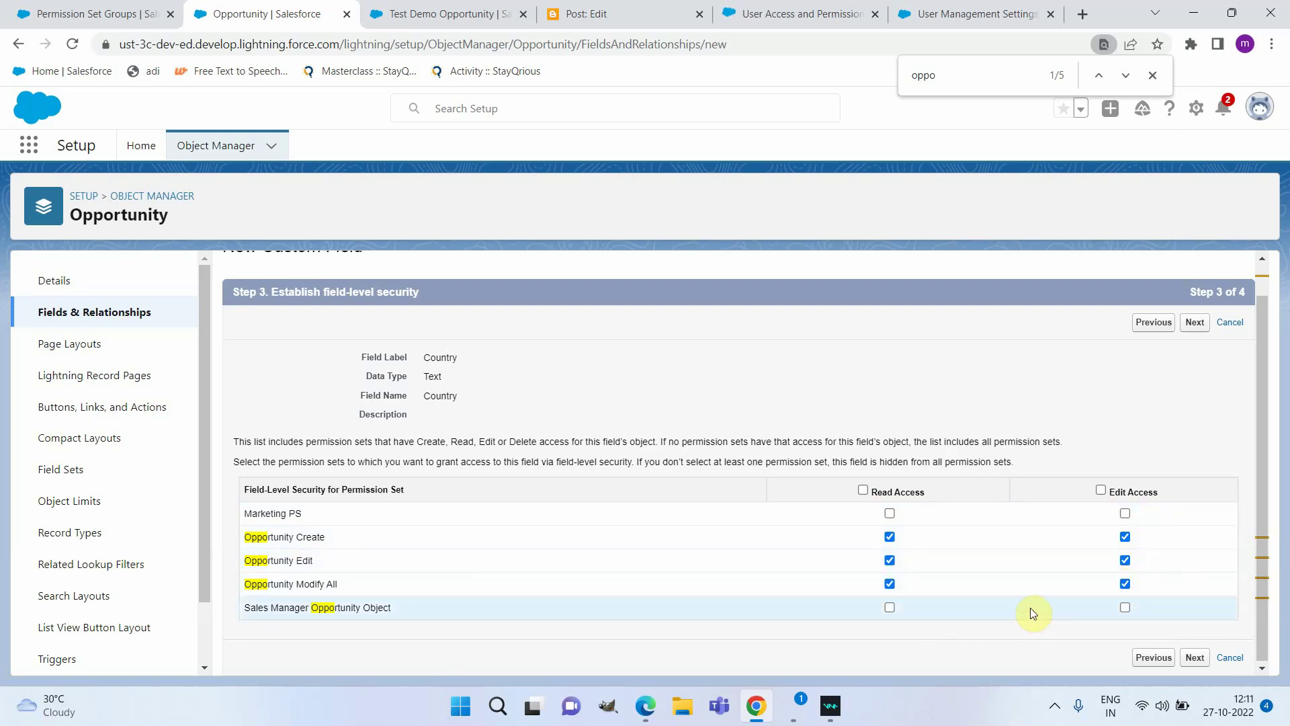
left_click(1195, 323)
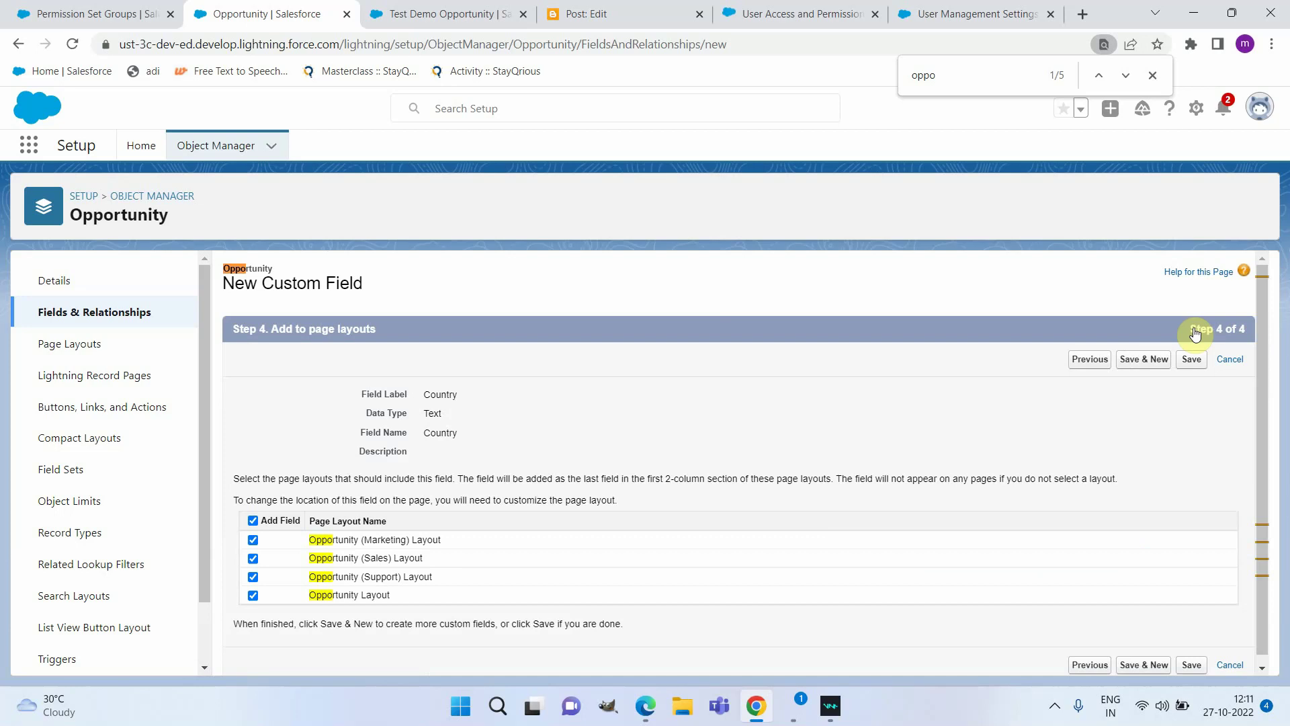
left_click(1189, 363)
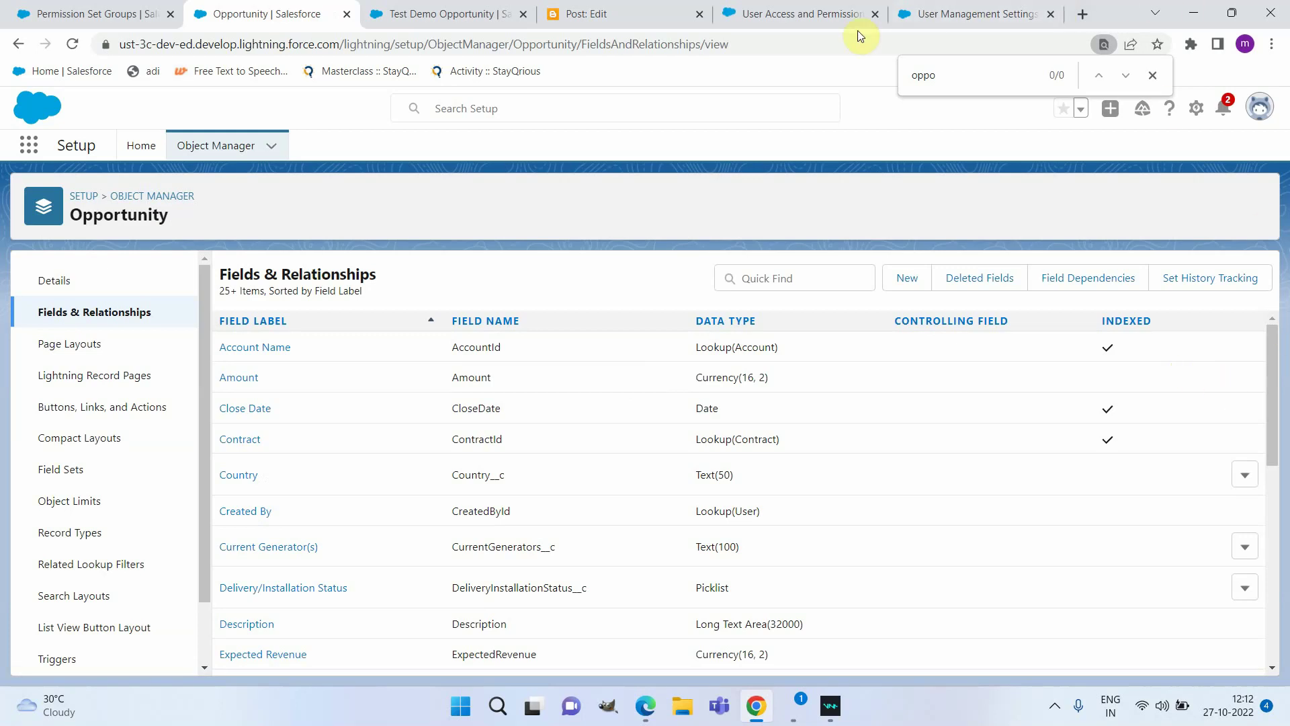
View the User Access and Permissions Assistant listing on AppExchange, and open that installed app in the Salesforce org.
left_click(816, 18)
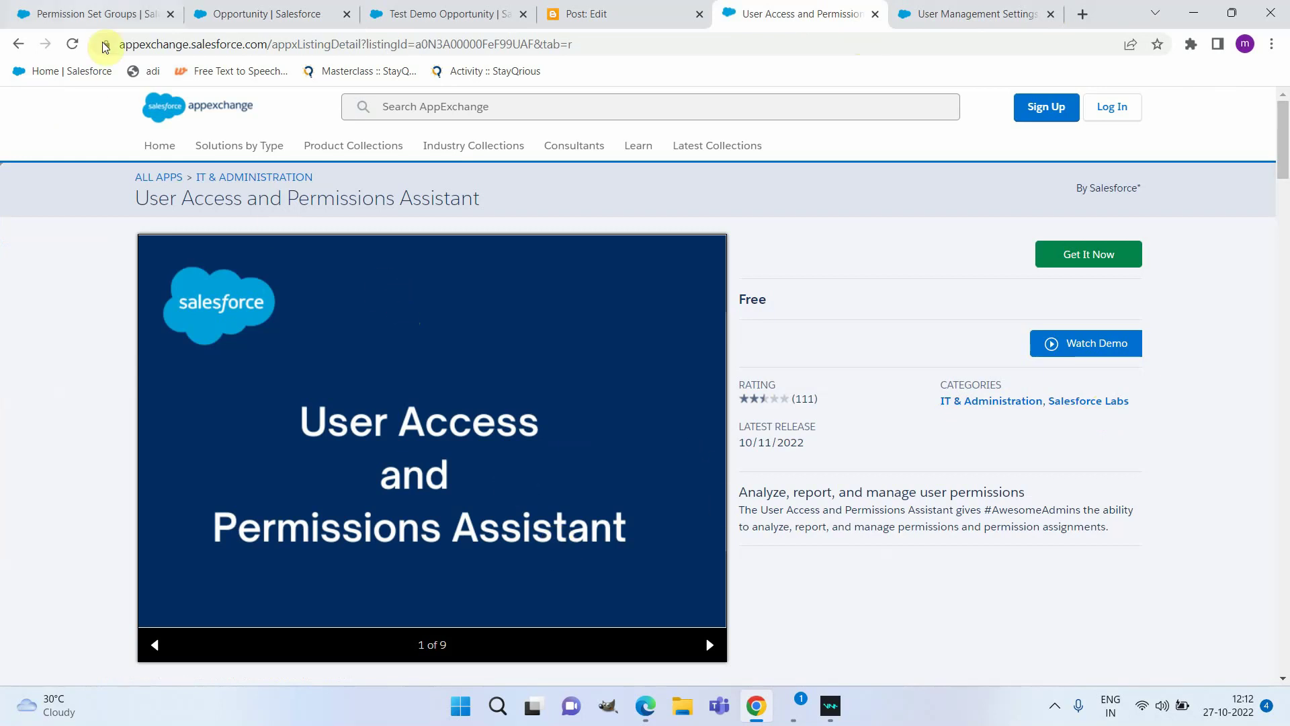
left_click(67, 12)
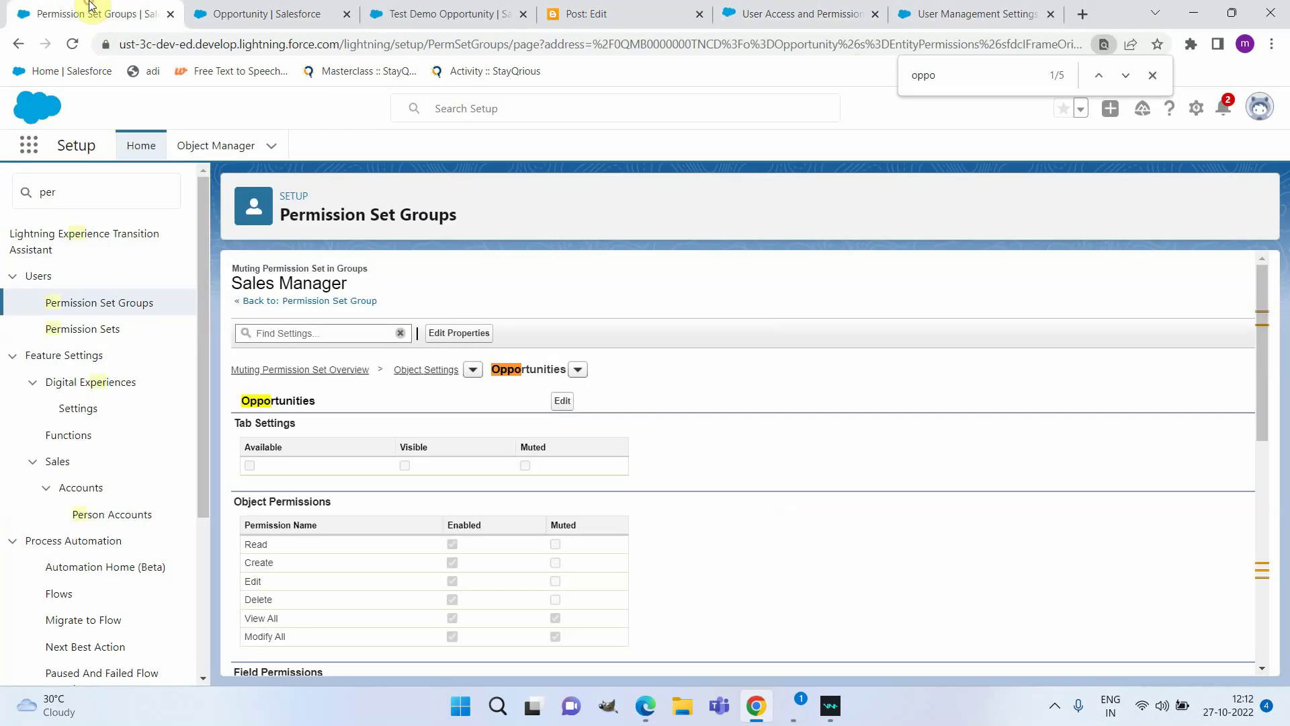
left_click(26, 154)
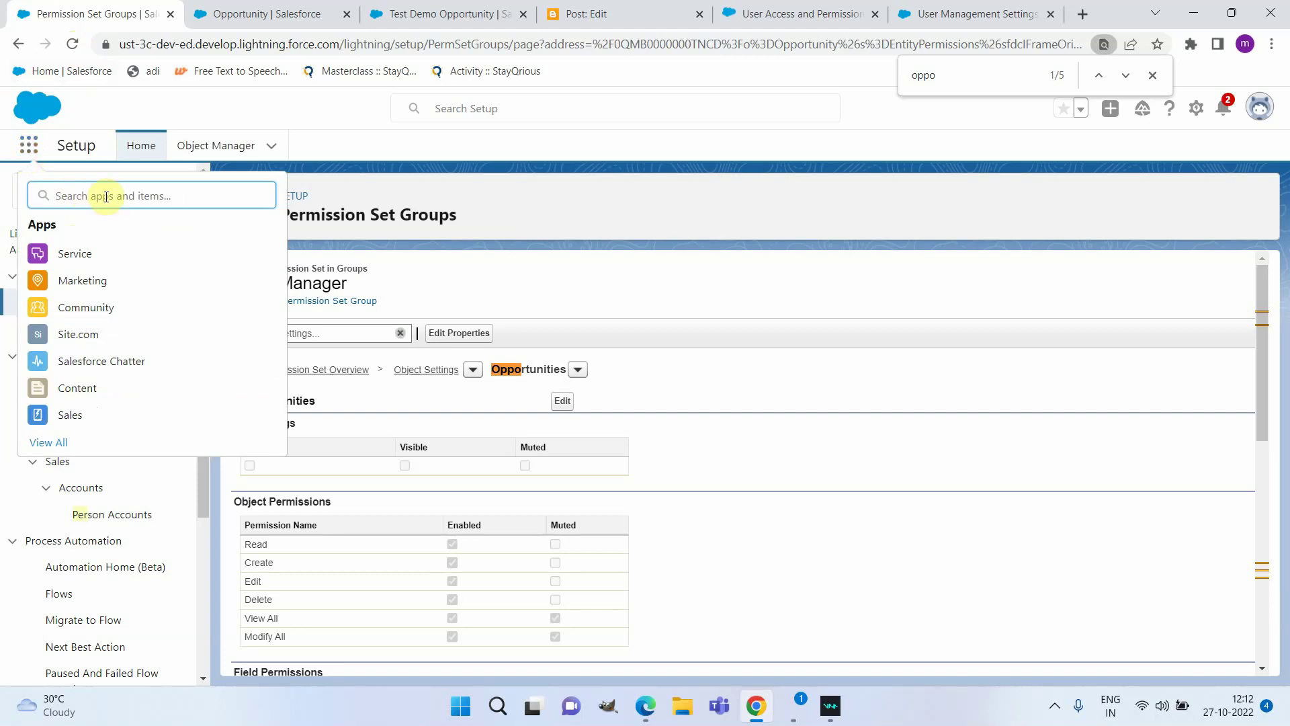
type("per")
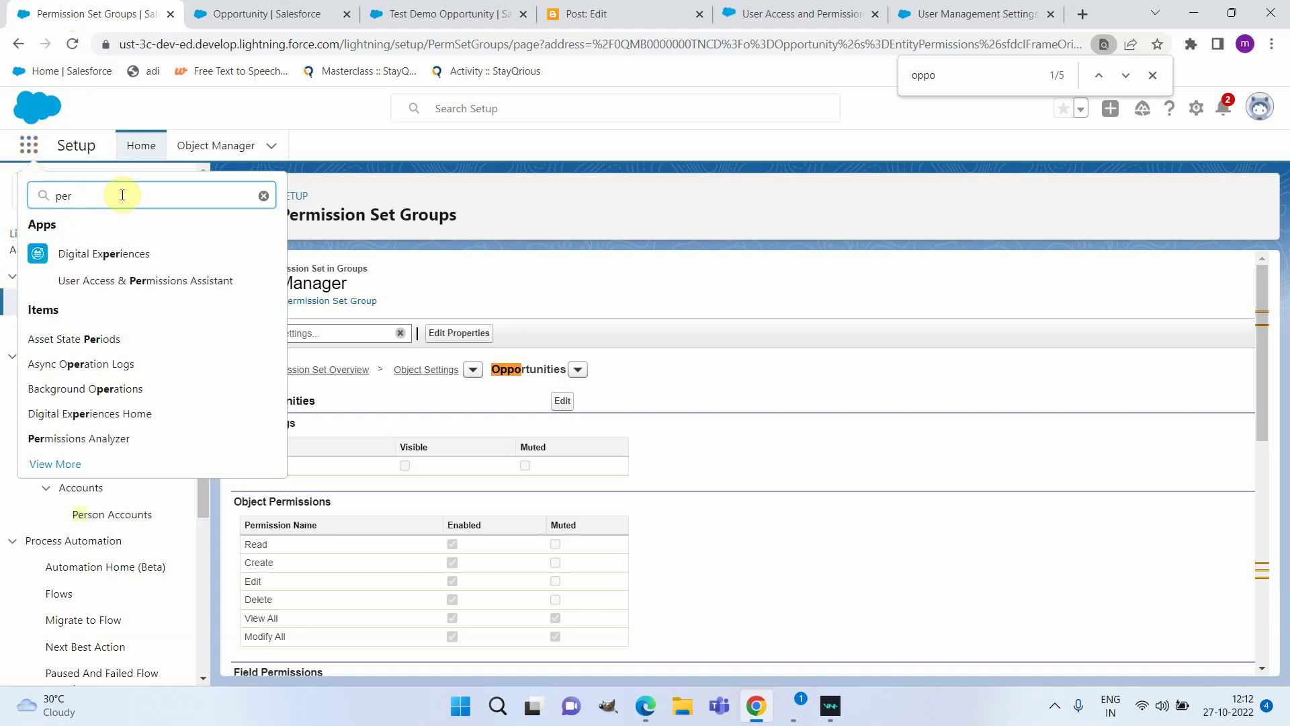
left_click(130, 285)
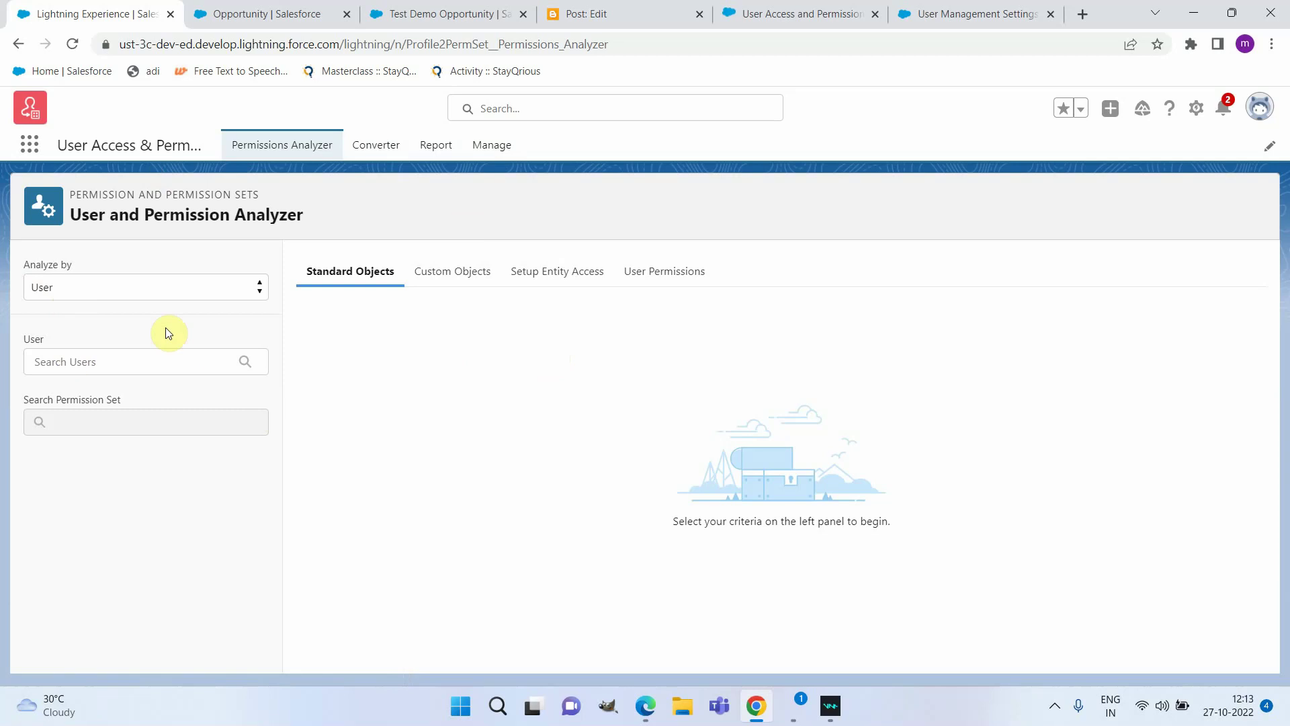
Analyze permissions by User for the sales user and review the assigned profile, permission sets and permission set groups.
left_click(99, 296)
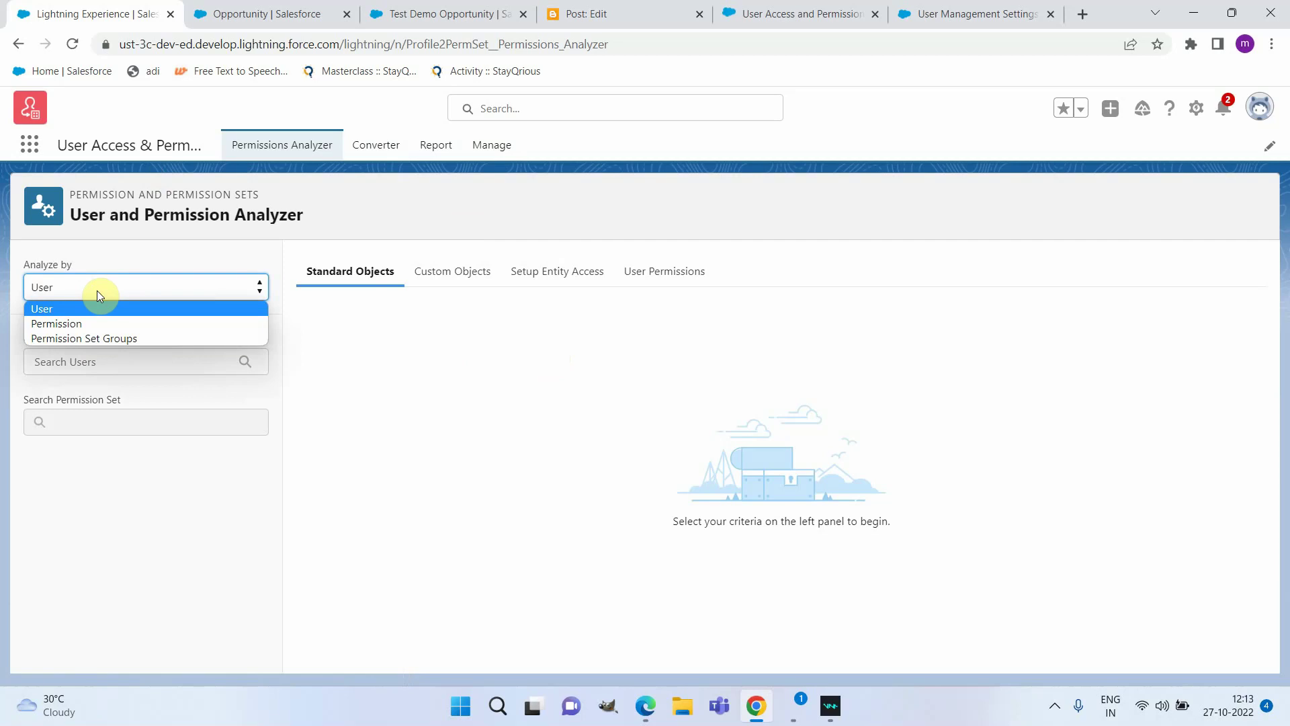
left_click(42, 310)
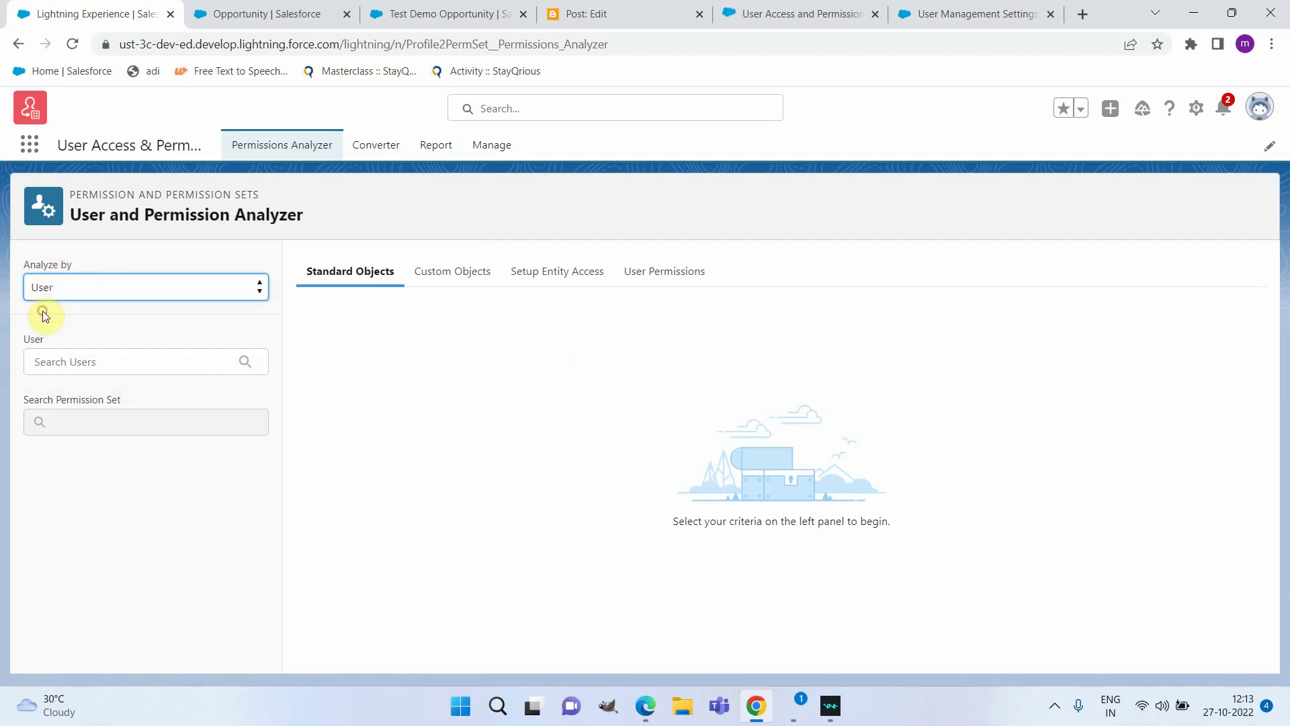
left_click(46, 361)
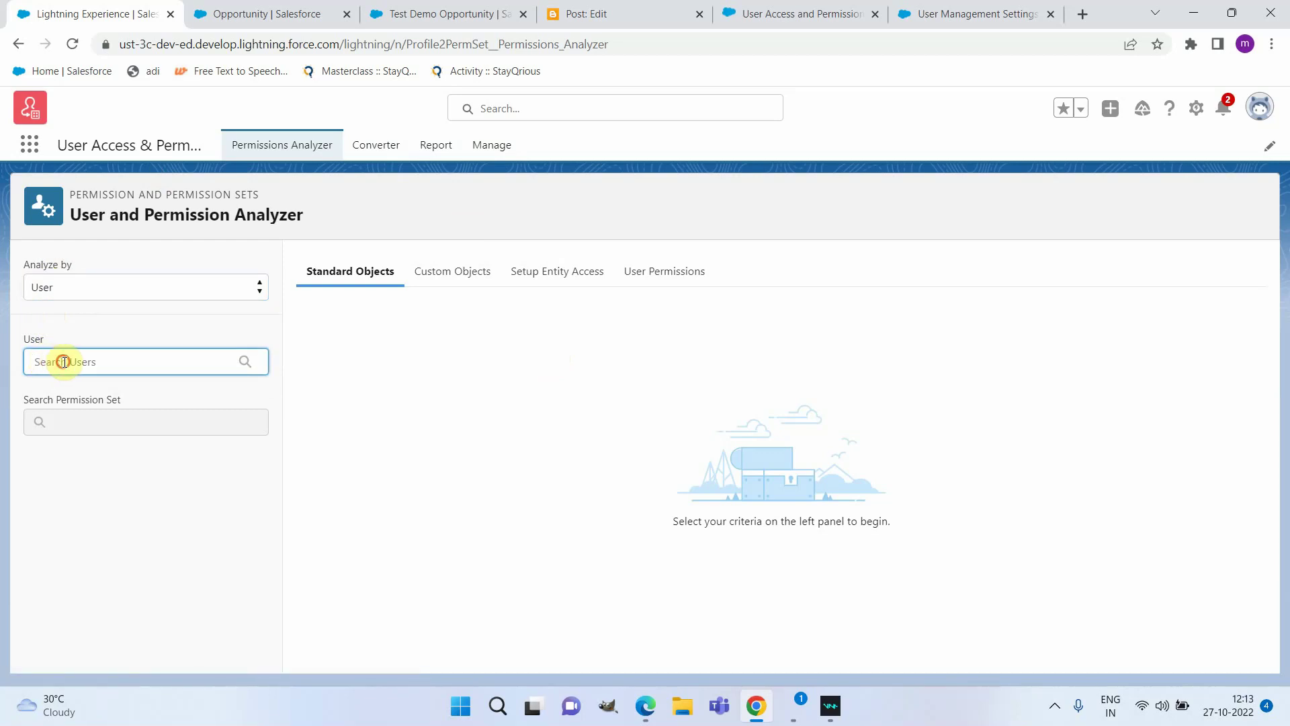
type("jo")
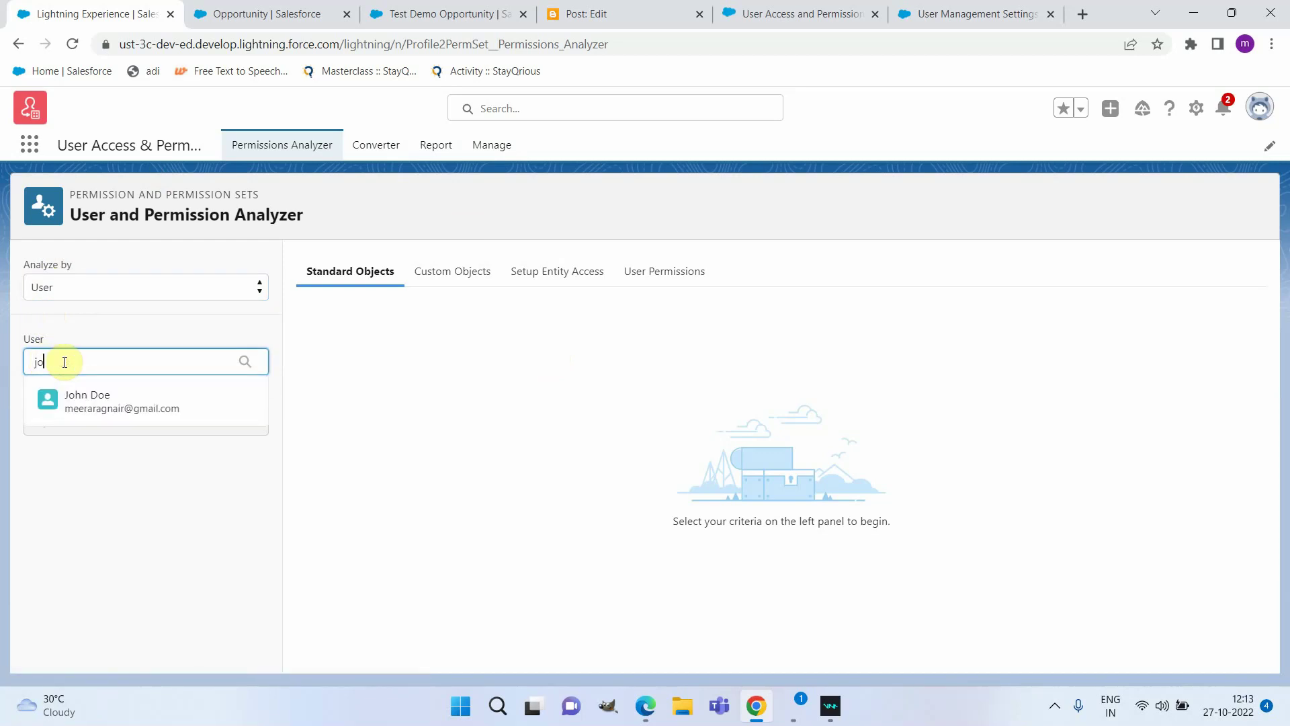
left_click(119, 397)
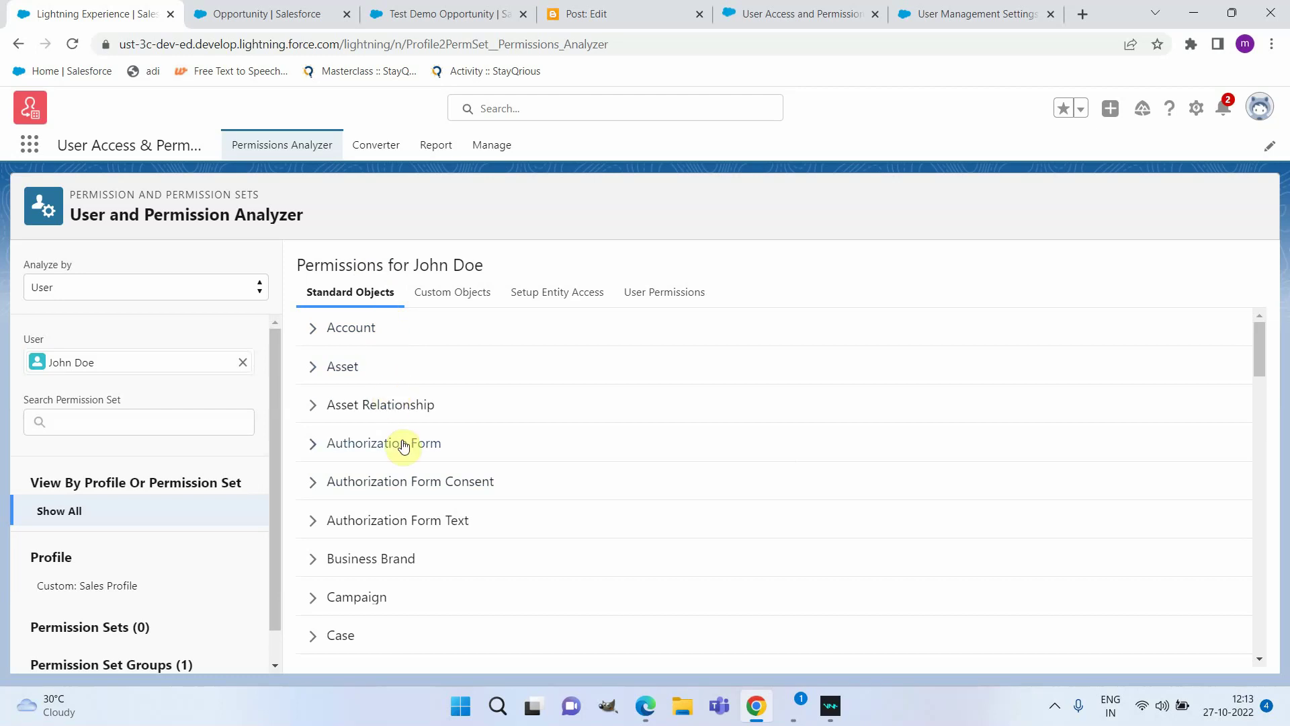
scroll(437, 445, "down", 1)
scroll(430, 457, "up", 1)
scroll(128, 518, "down", 1)
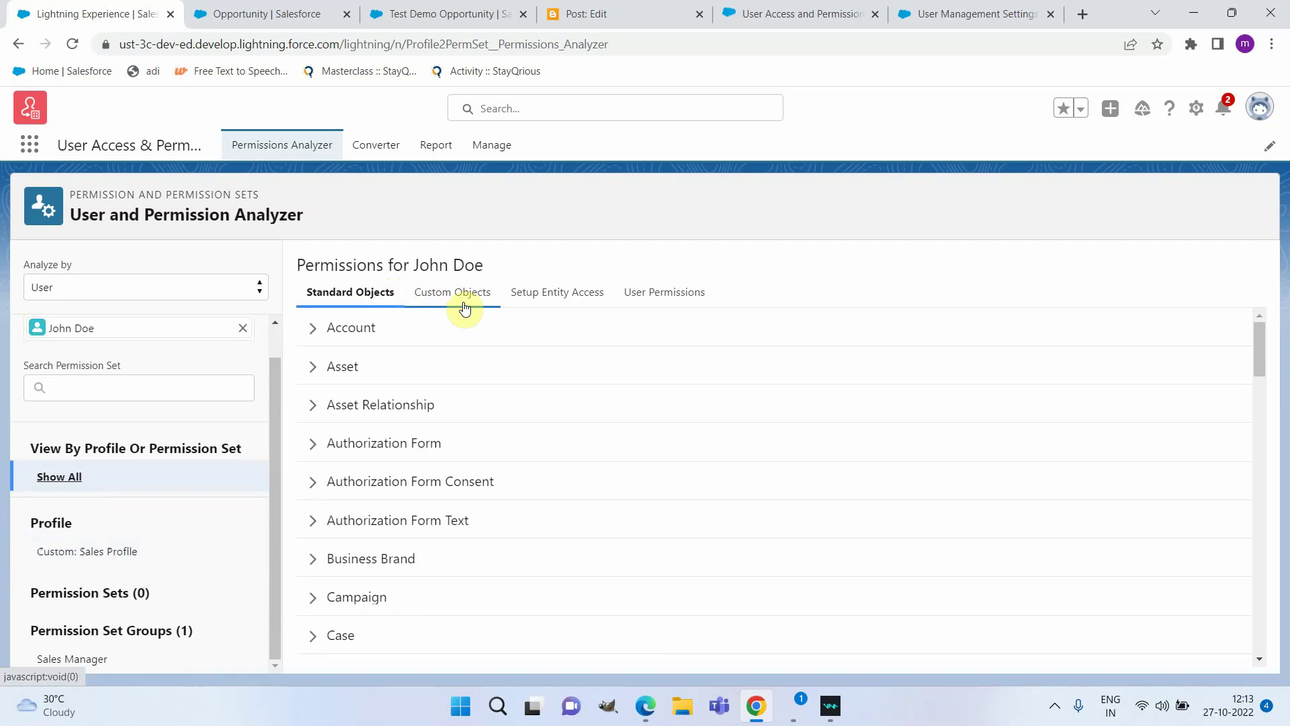
Review the sales user's Setup Entity Access and User Permissions, and check the origin of the Access Activities permission.
left_click(533, 306)
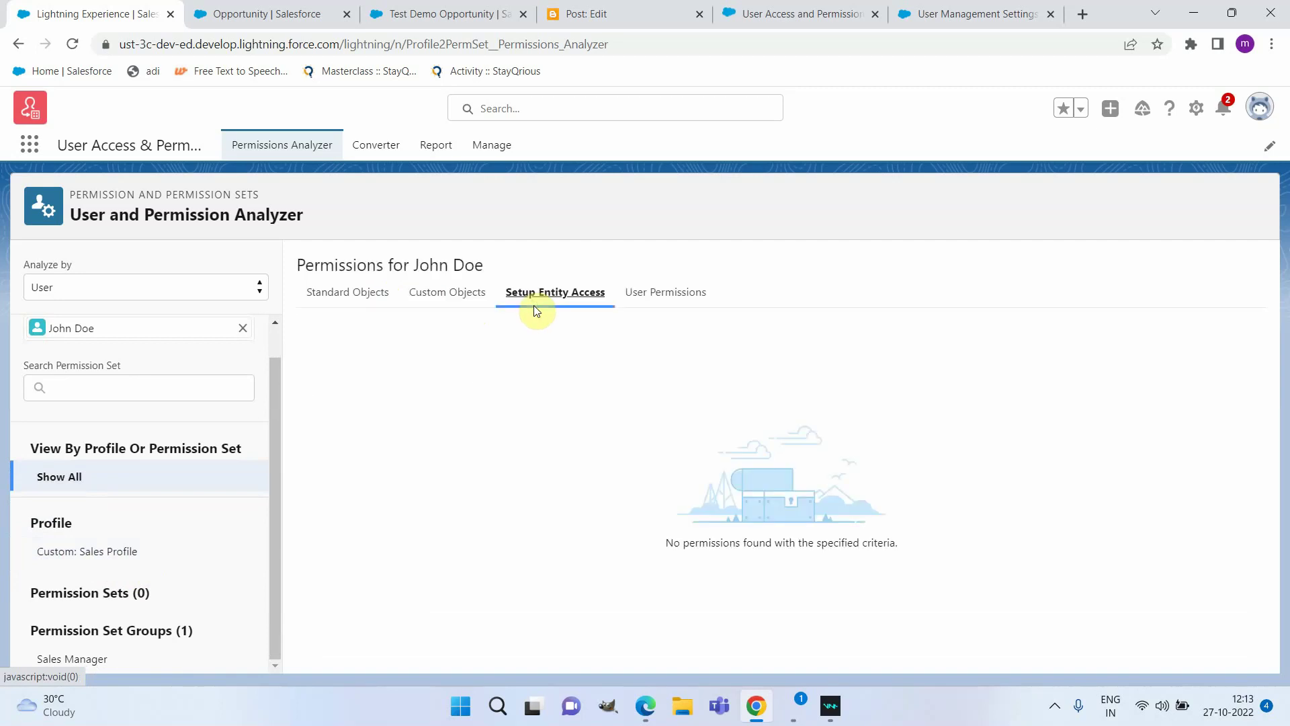
left_click(663, 294)
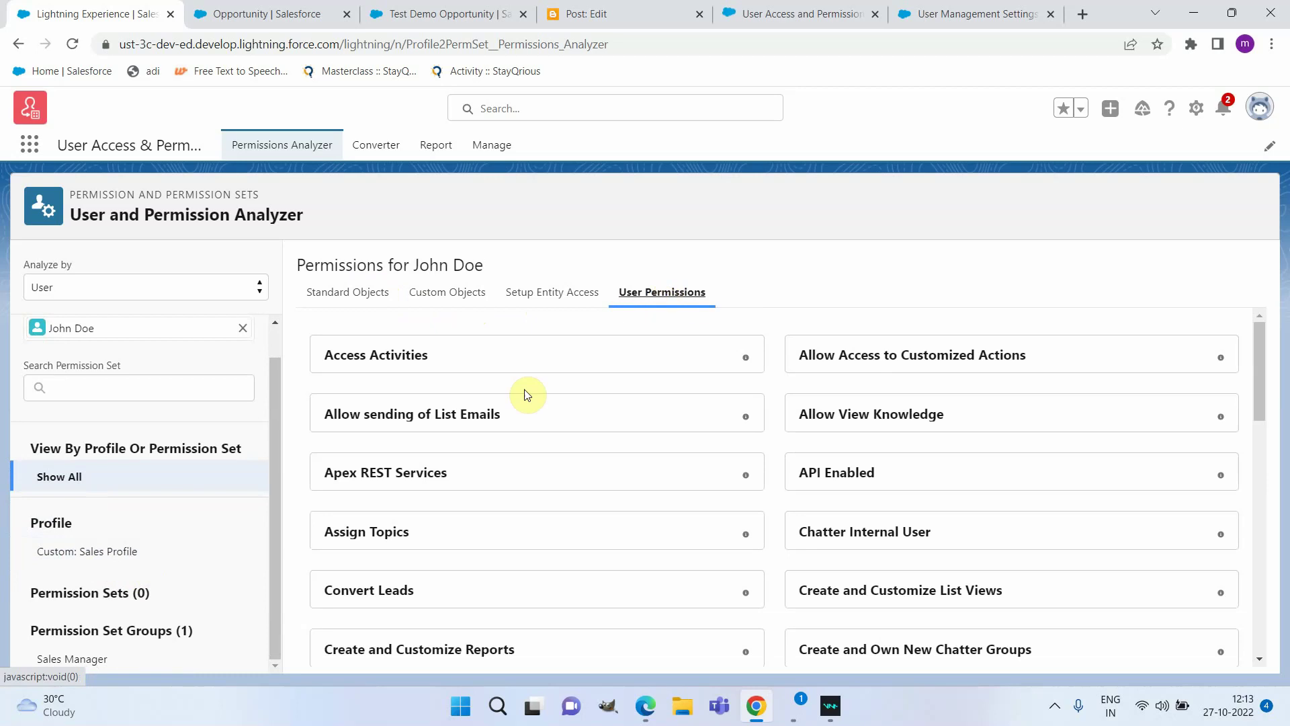
scroll(504, 504, "down", 1)
scroll(505, 504, "down", 10)
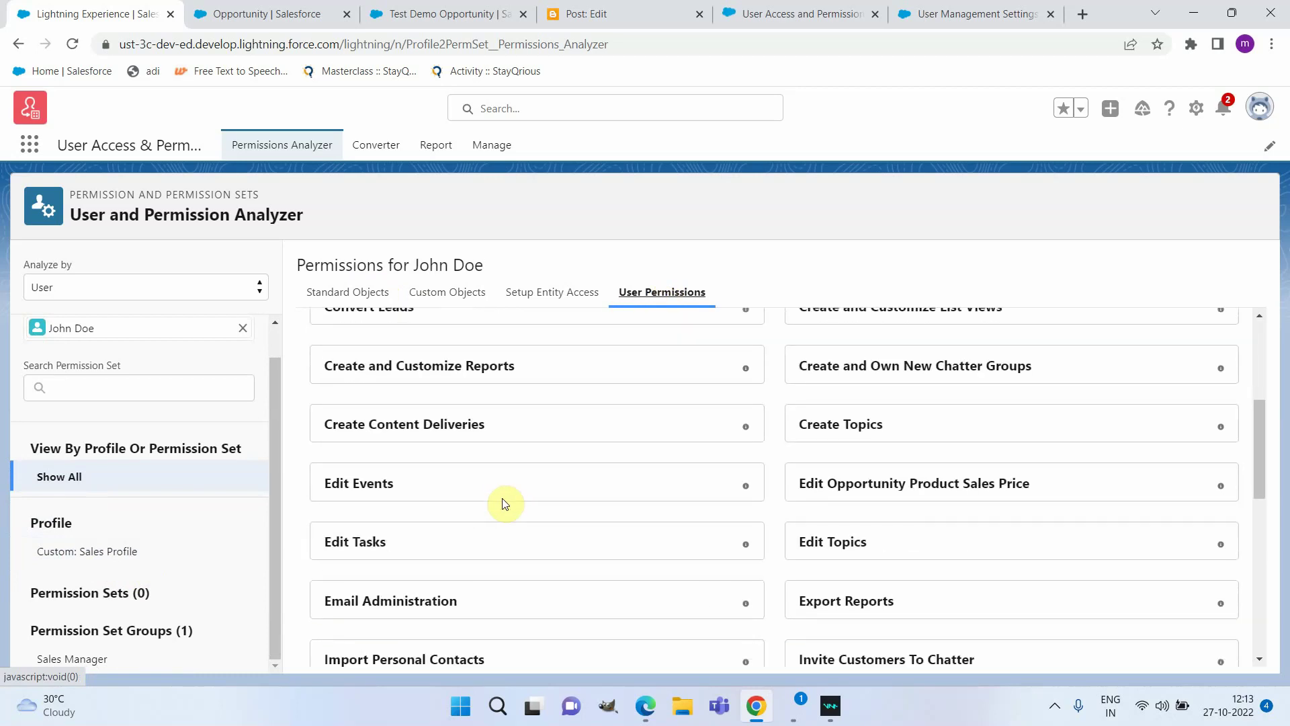
scroll(505, 504, "up", 12)
scroll(505, 504, "up", 2)
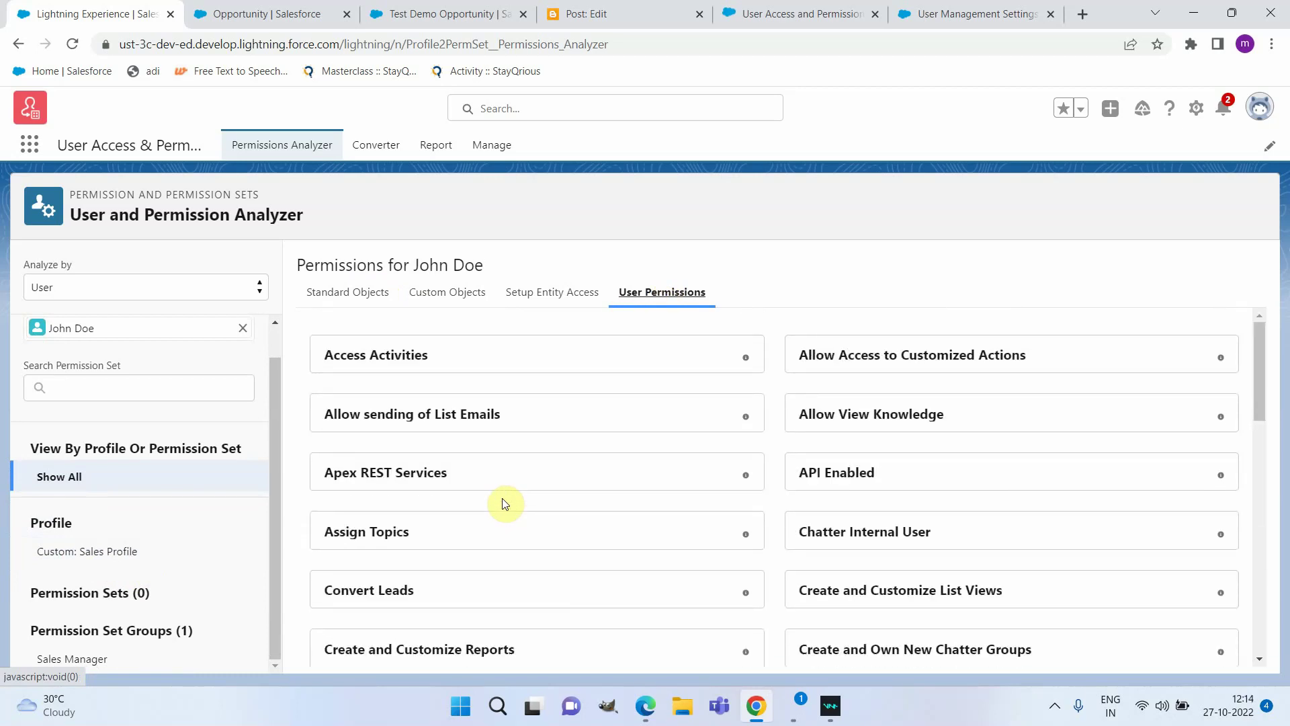
left_click(746, 359)
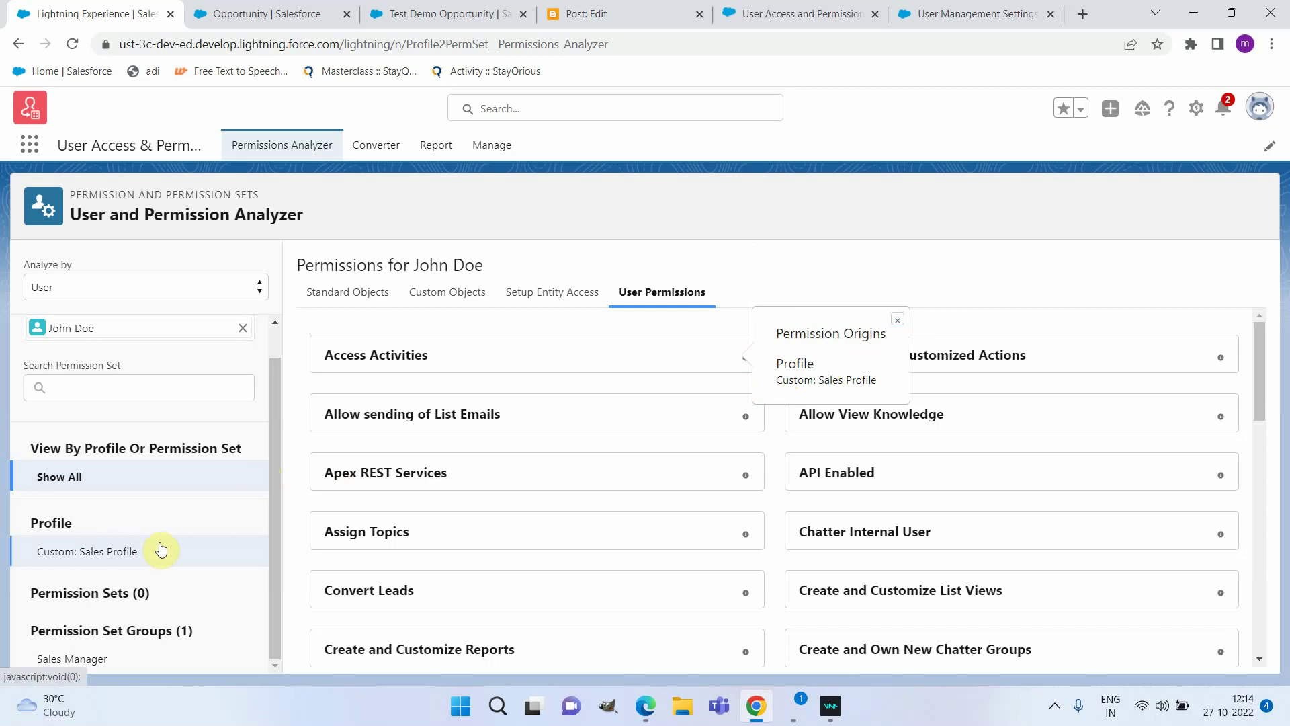
Expand Opportunity among the sales user's standard objects and check the origins of its Read permission.
left_click(349, 300)
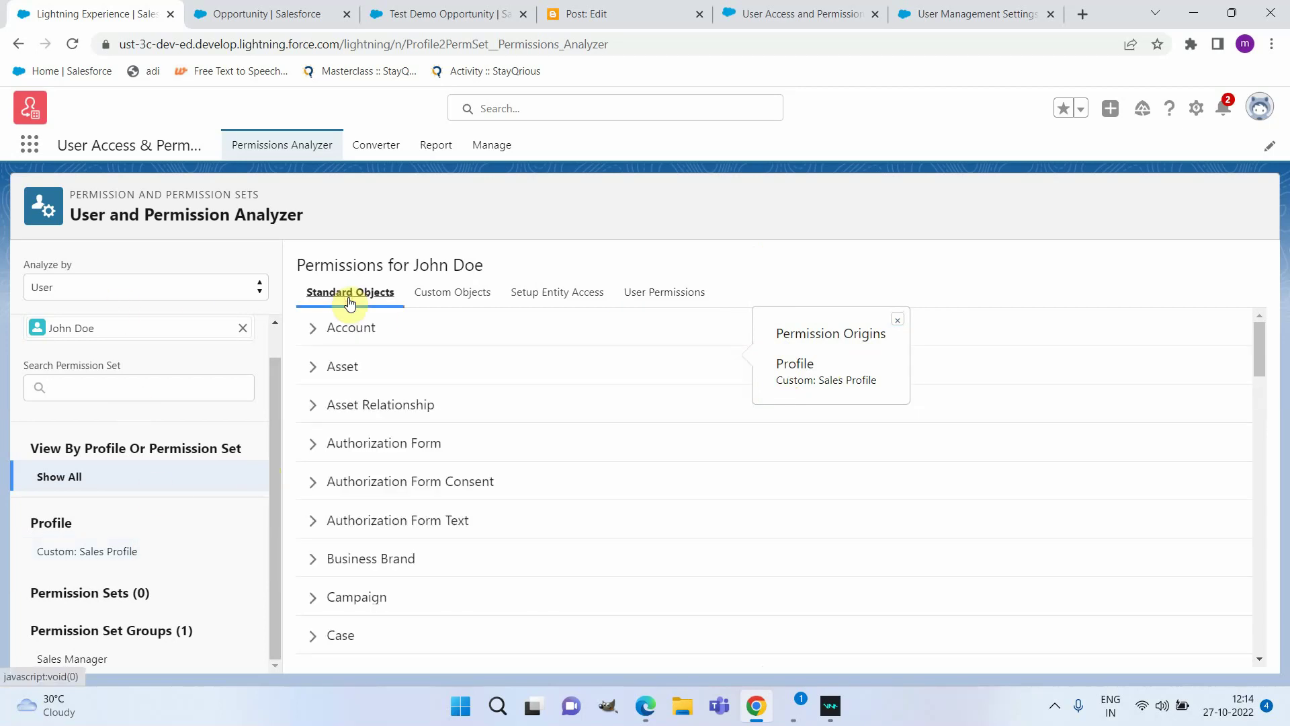
scroll(452, 501, "down", 4)
scroll(457, 504, "down", 15)
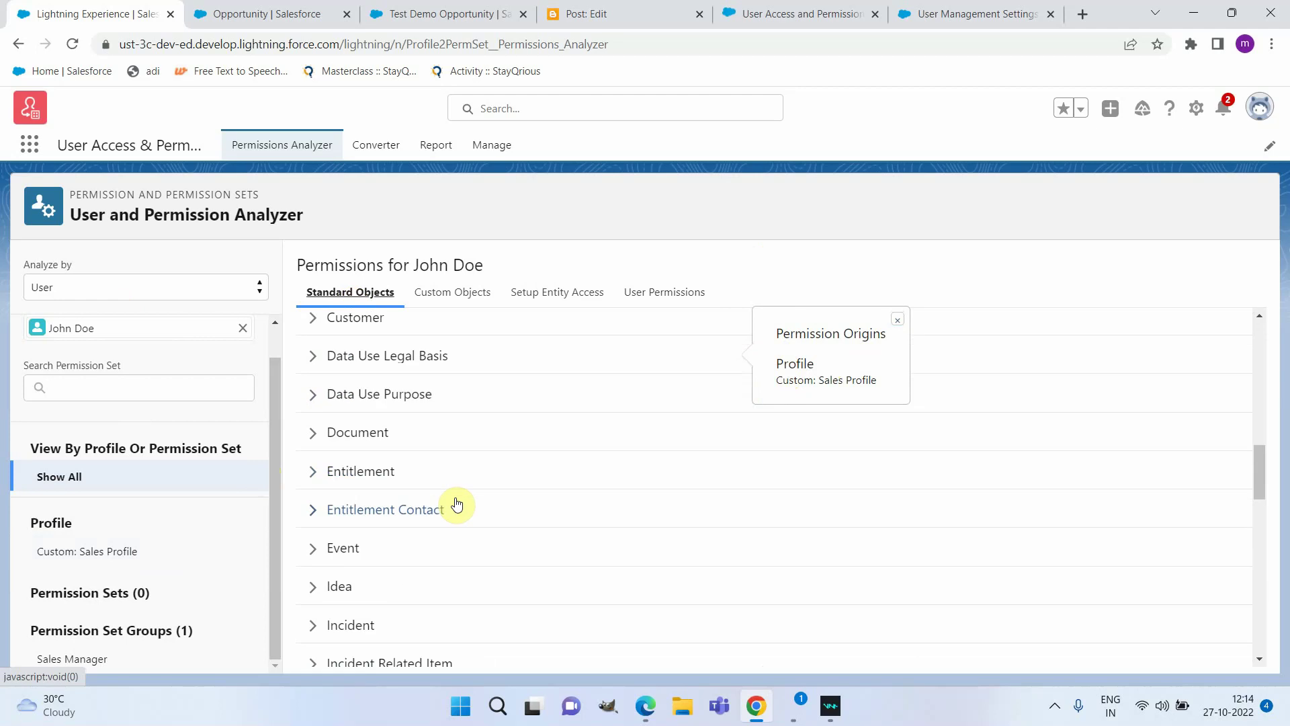
scroll(457, 504, "down", 3)
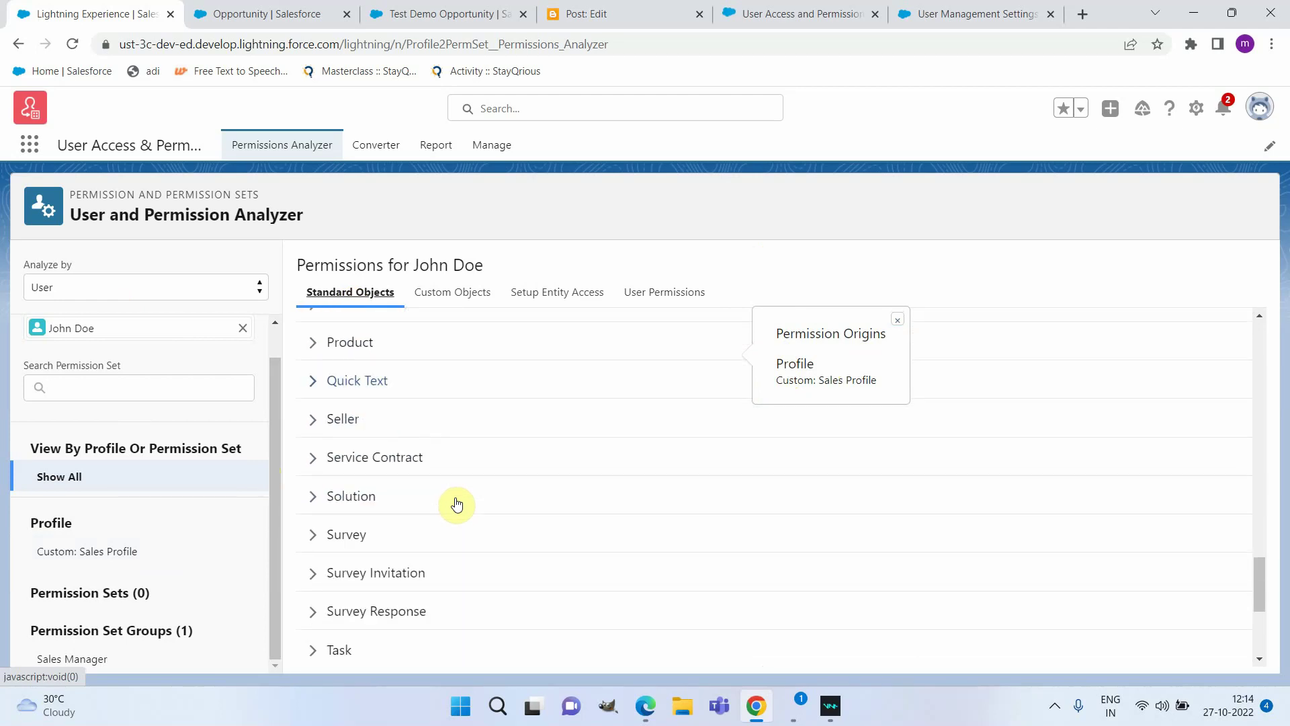
scroll(456, 504, "up", 4)
scroll(456, 504, "up", 2)
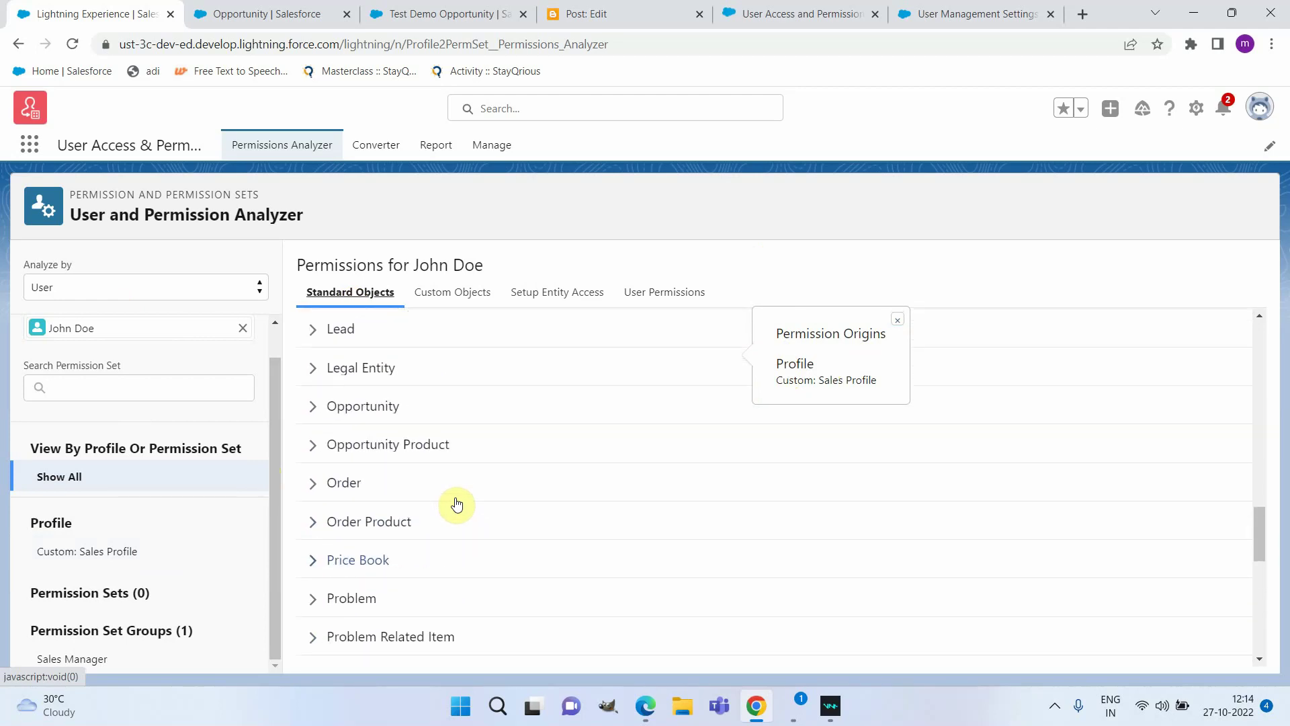
left_click(312, 410)
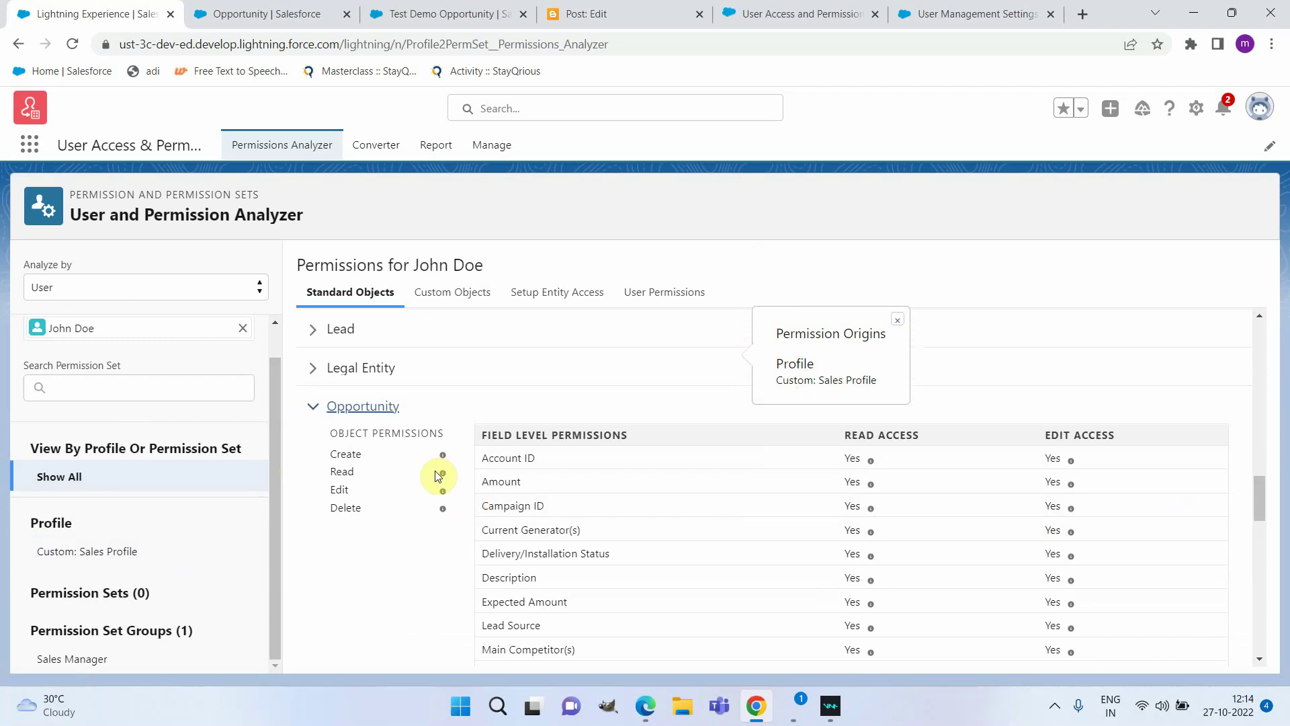
left_click(442, 473)
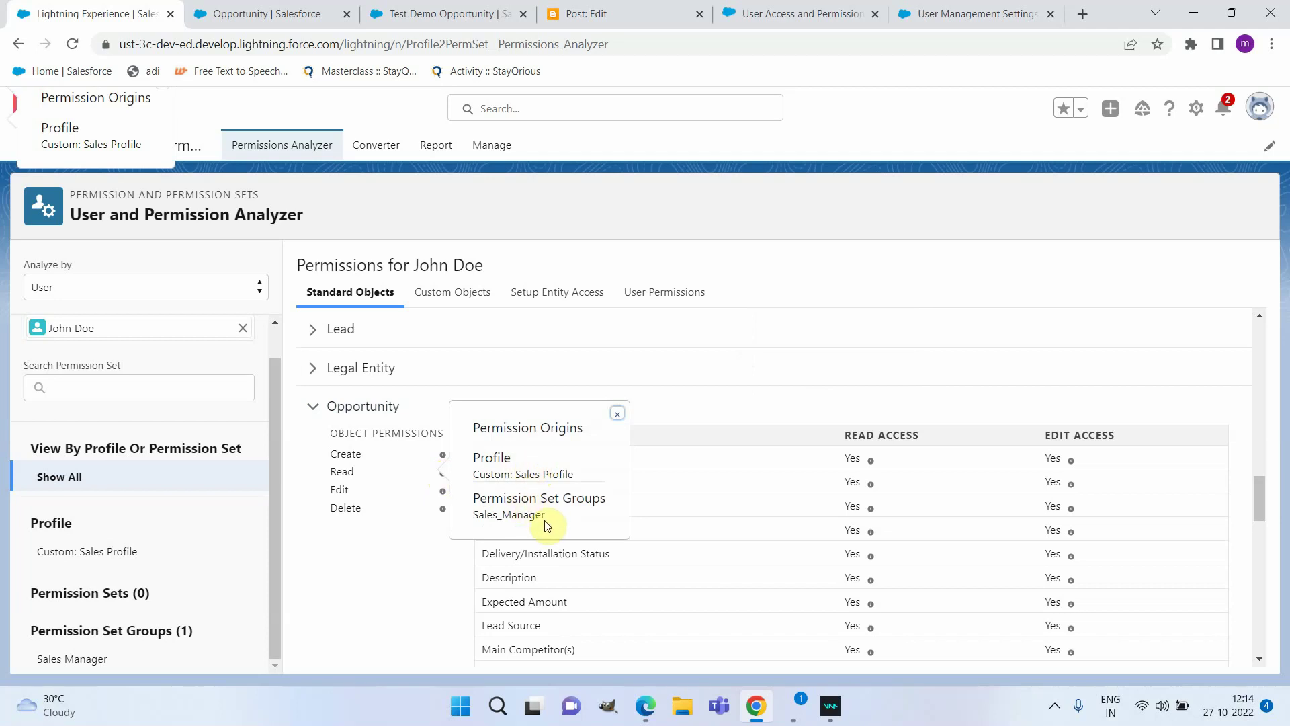
left_click(374, 581)
Analyze by Permission Set Groups, and by Permission to list the users with the Activate Orders user permission.
left_click(164, 295)
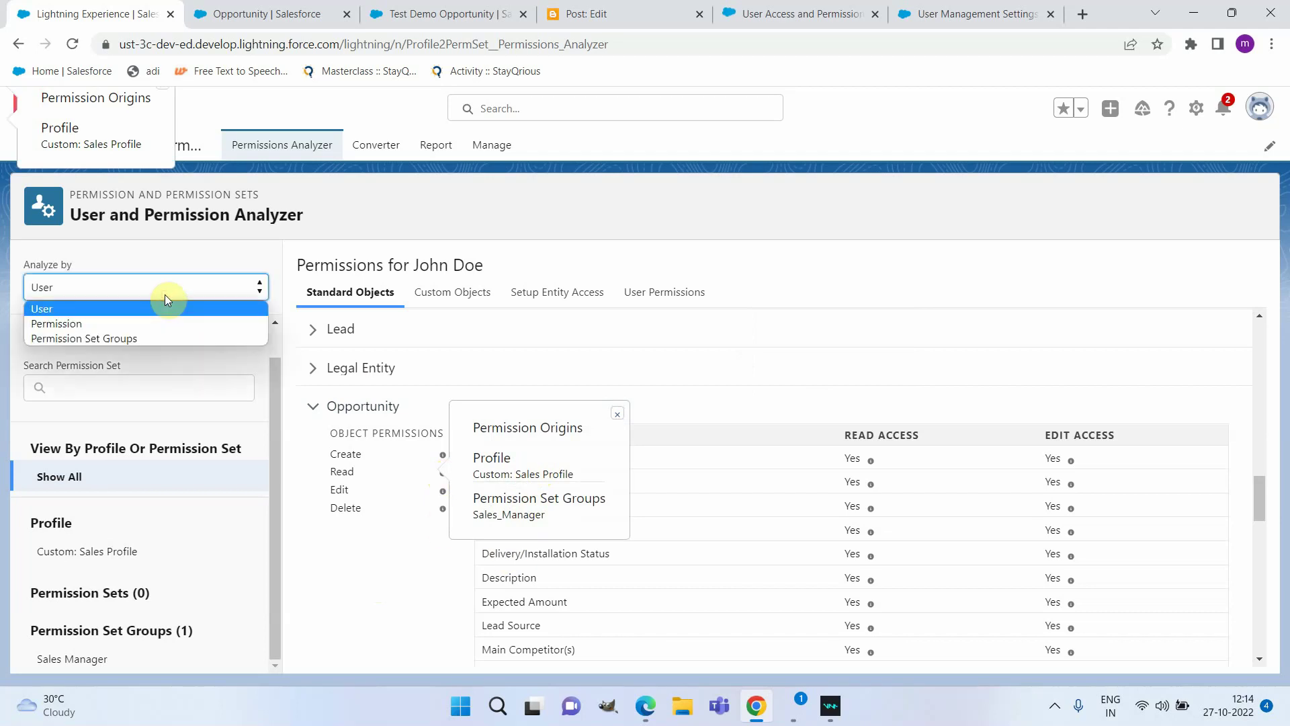
left_click(103, 339)
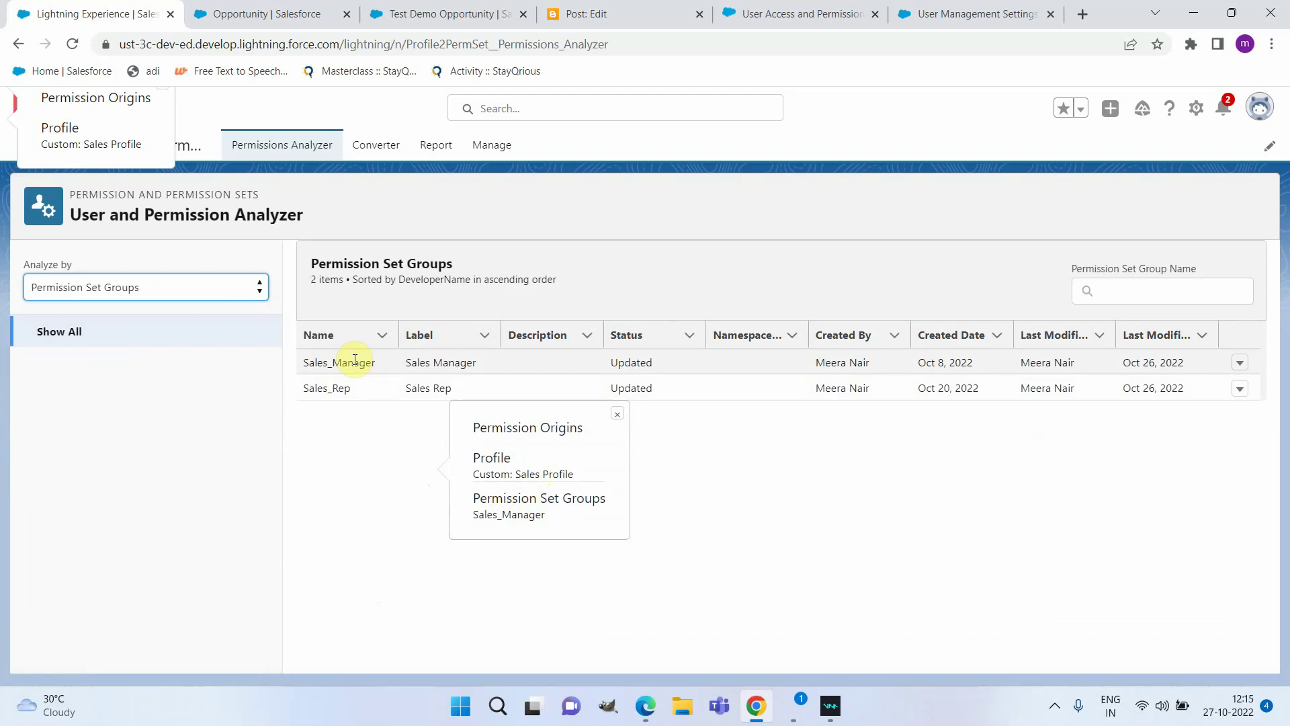
left_click(86, 296)
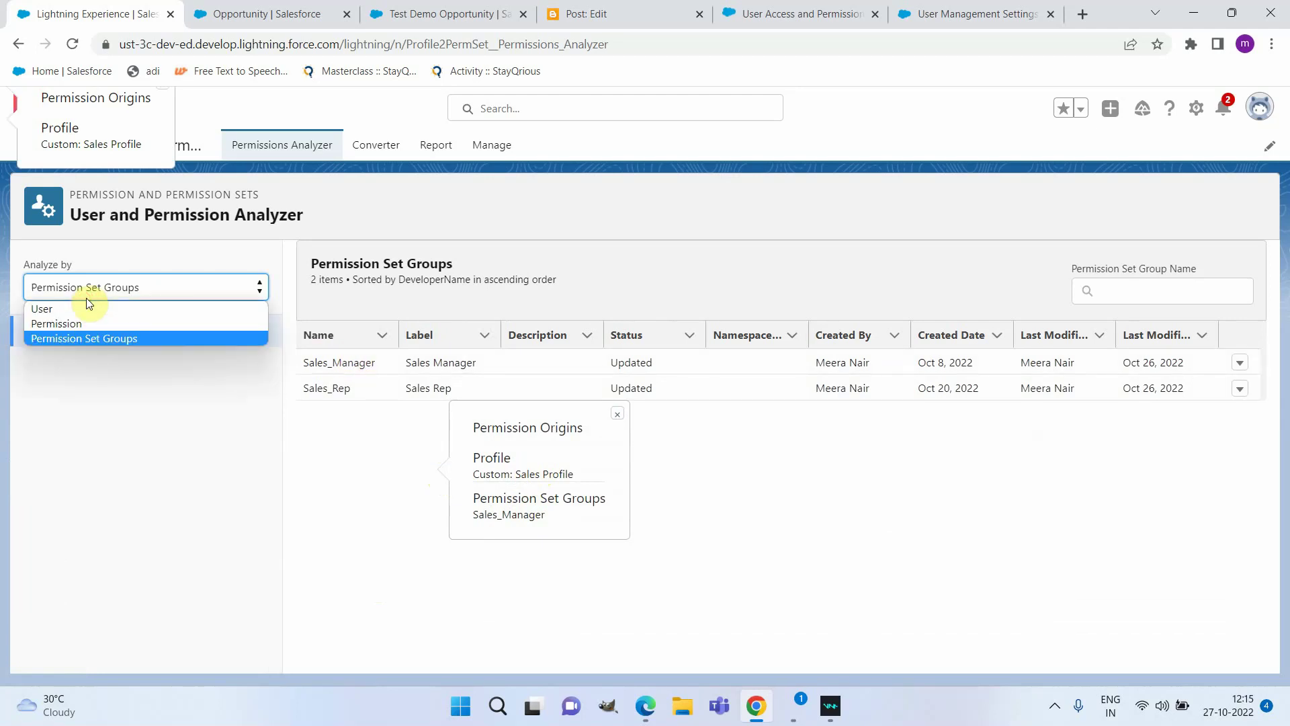
left_click(79, 319)
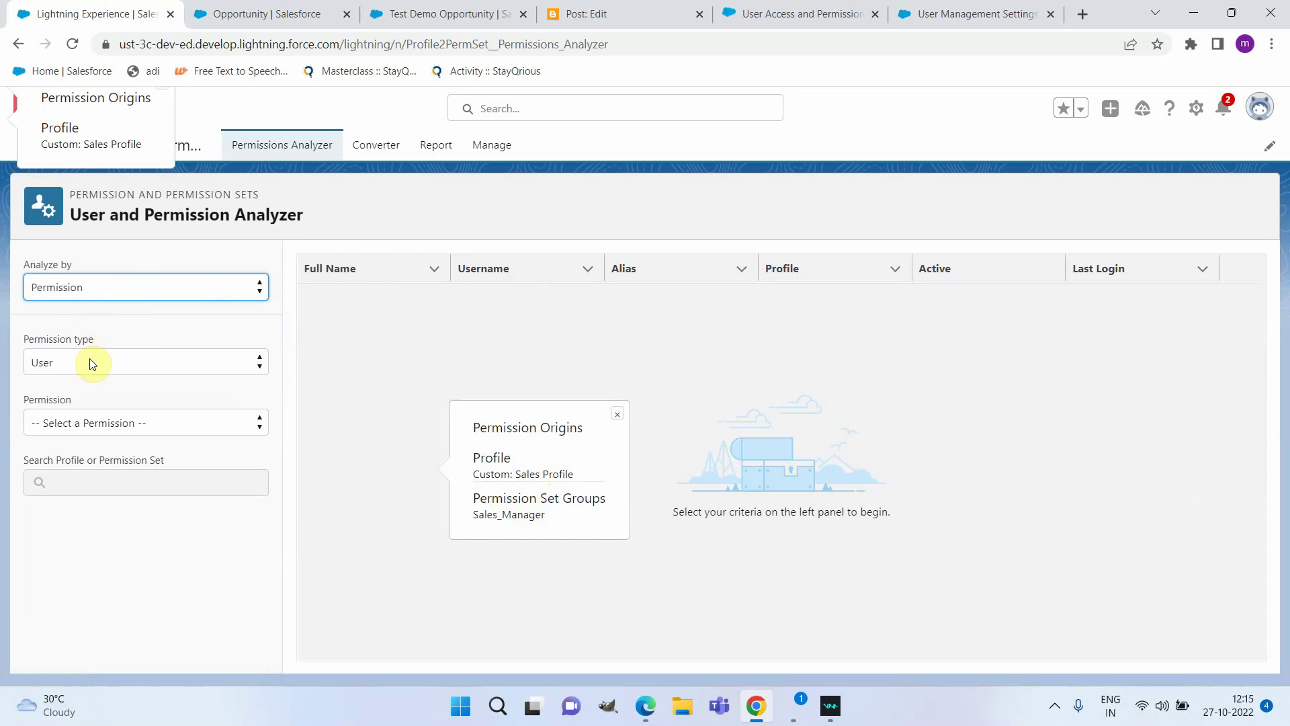
left_click(94, 426)
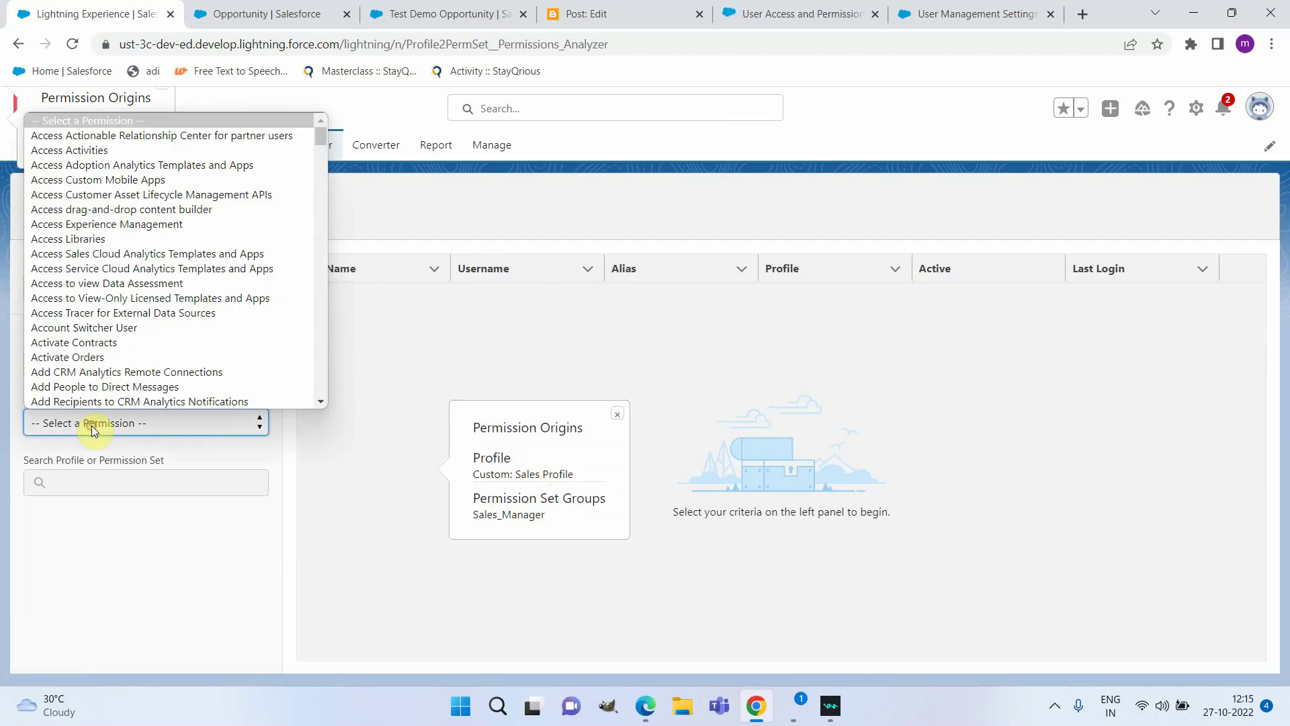
left_click(123, 362)
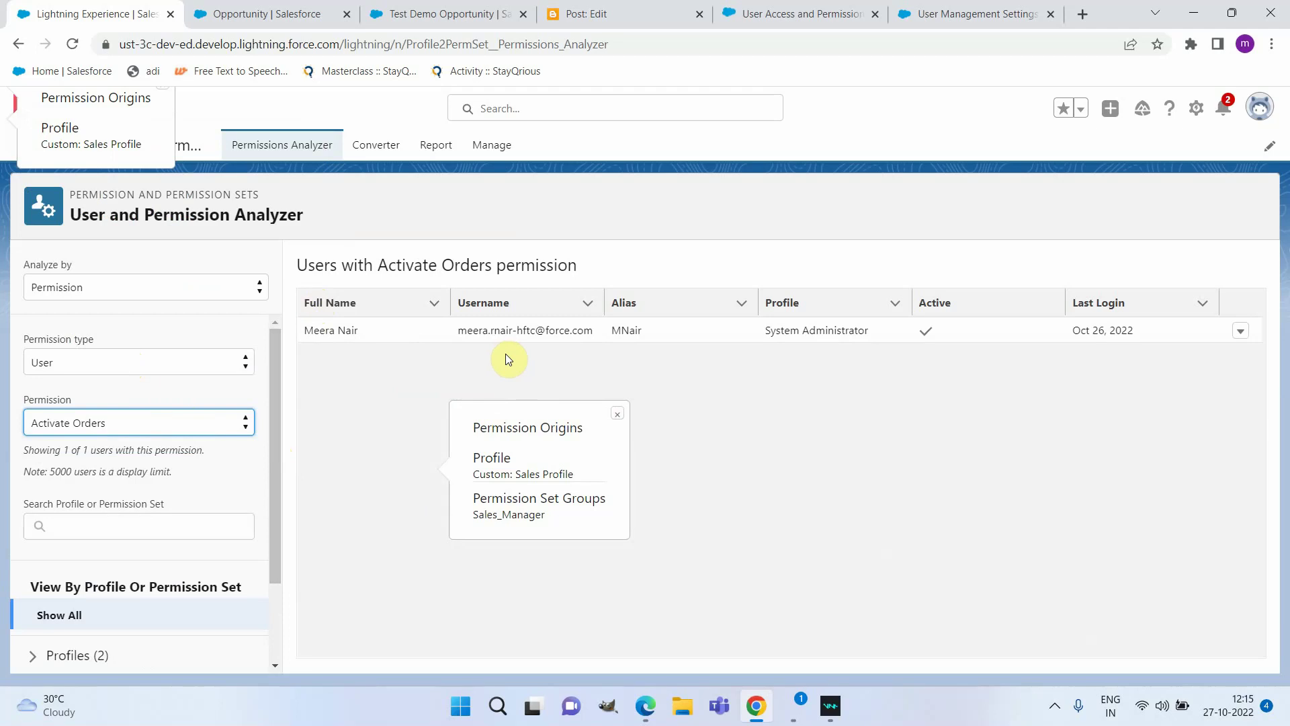
Open the profile Converter and view the actions available for the Contract Manager profile.
left_click(380, 150)
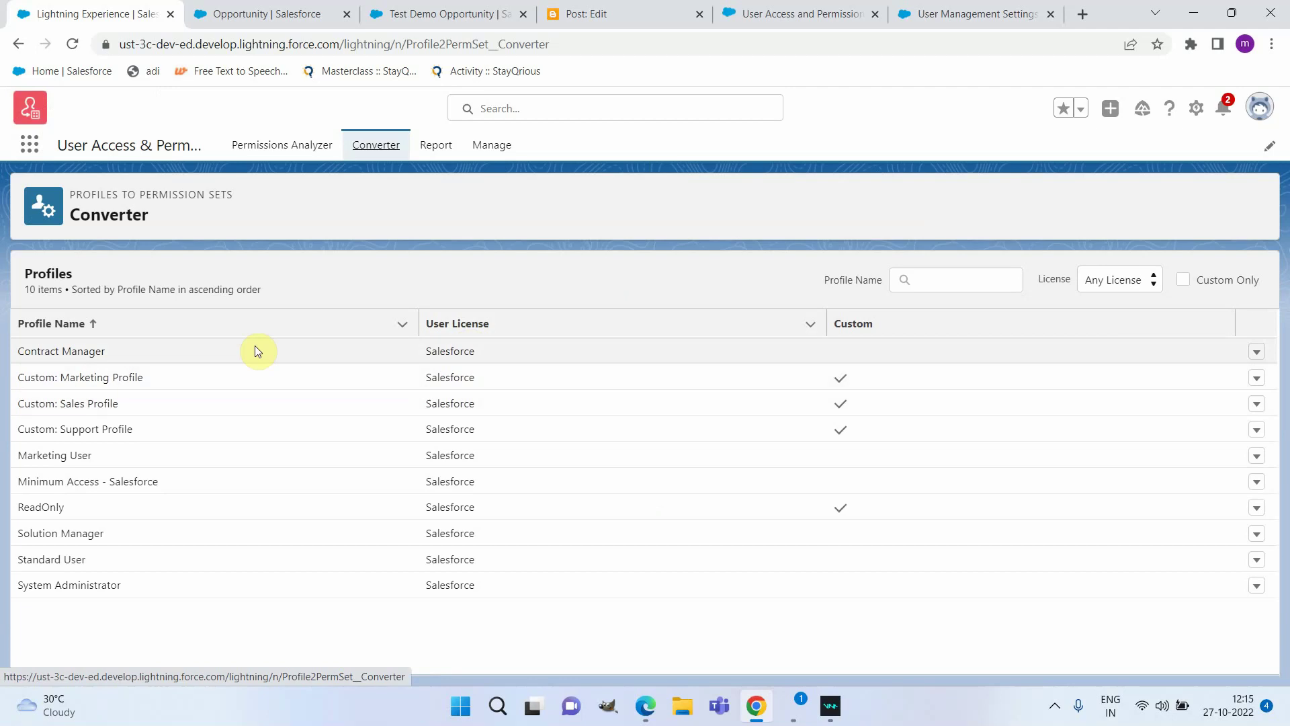
left_click(221, 352)
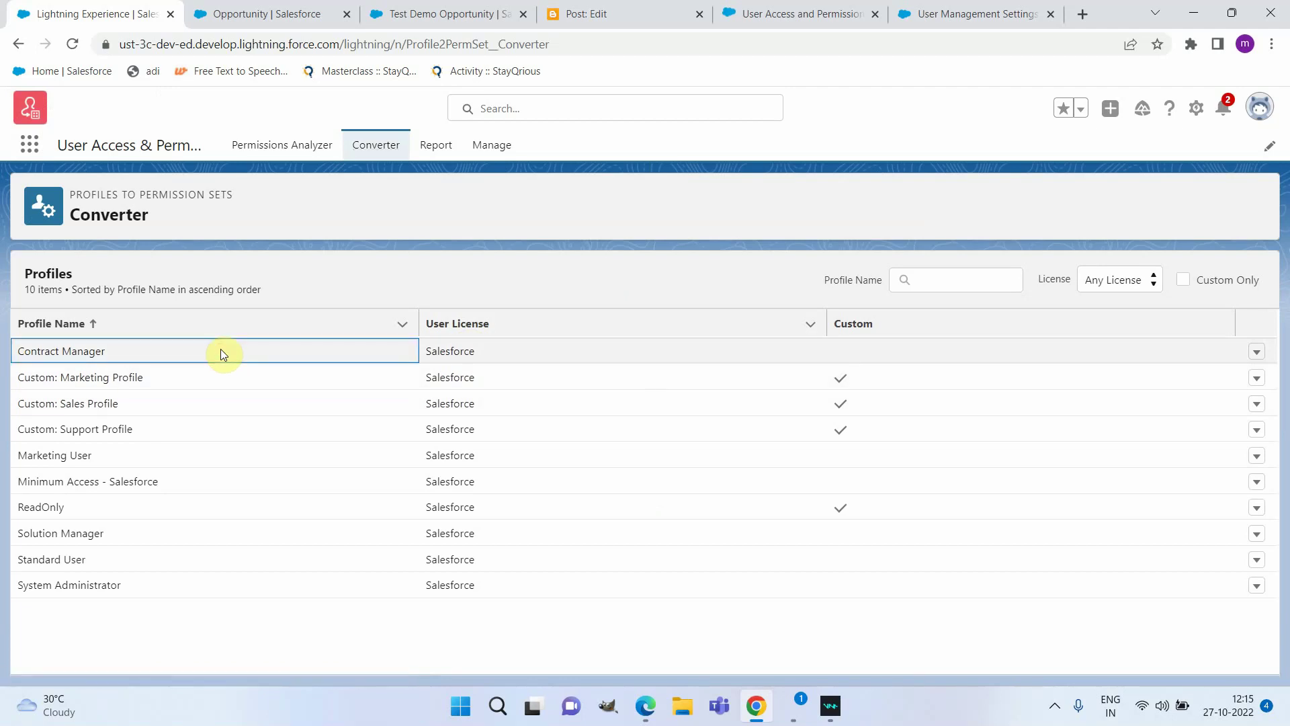
left_click(1253, 353)
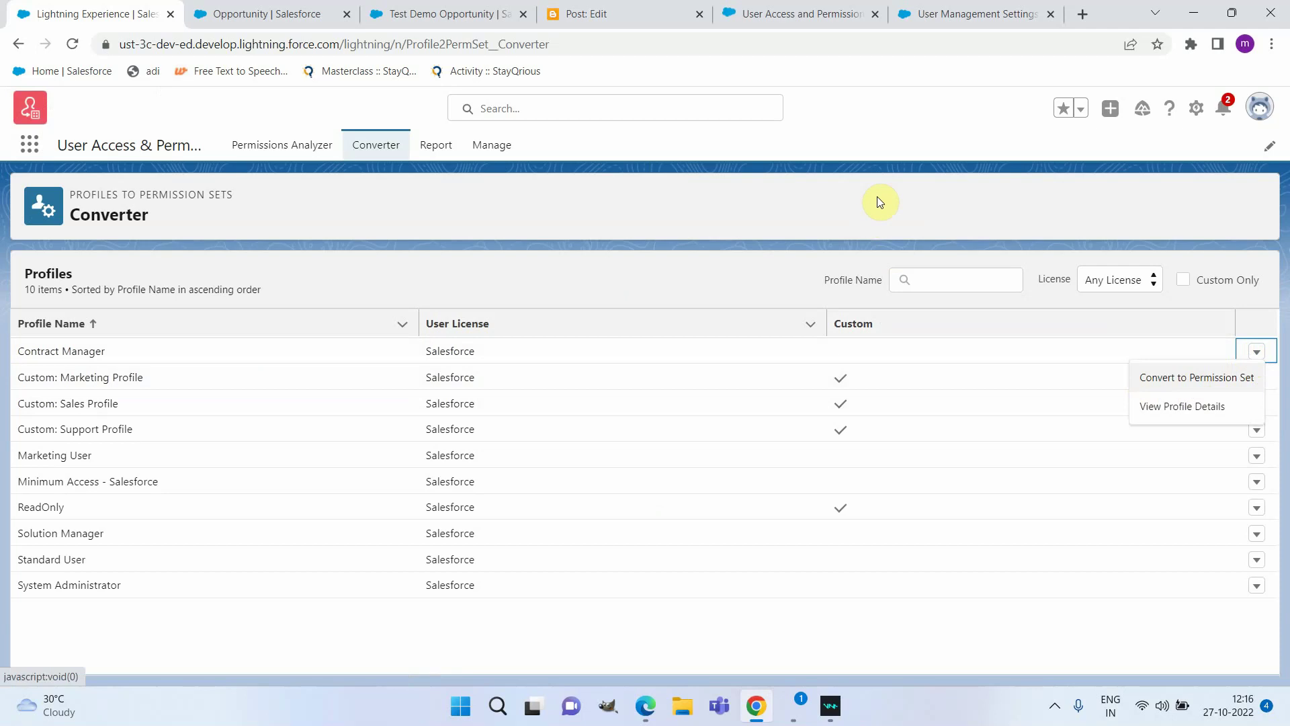
Set up a user and permission report by Permission Set that includes only Object Permissions.
left_click(443, 147)
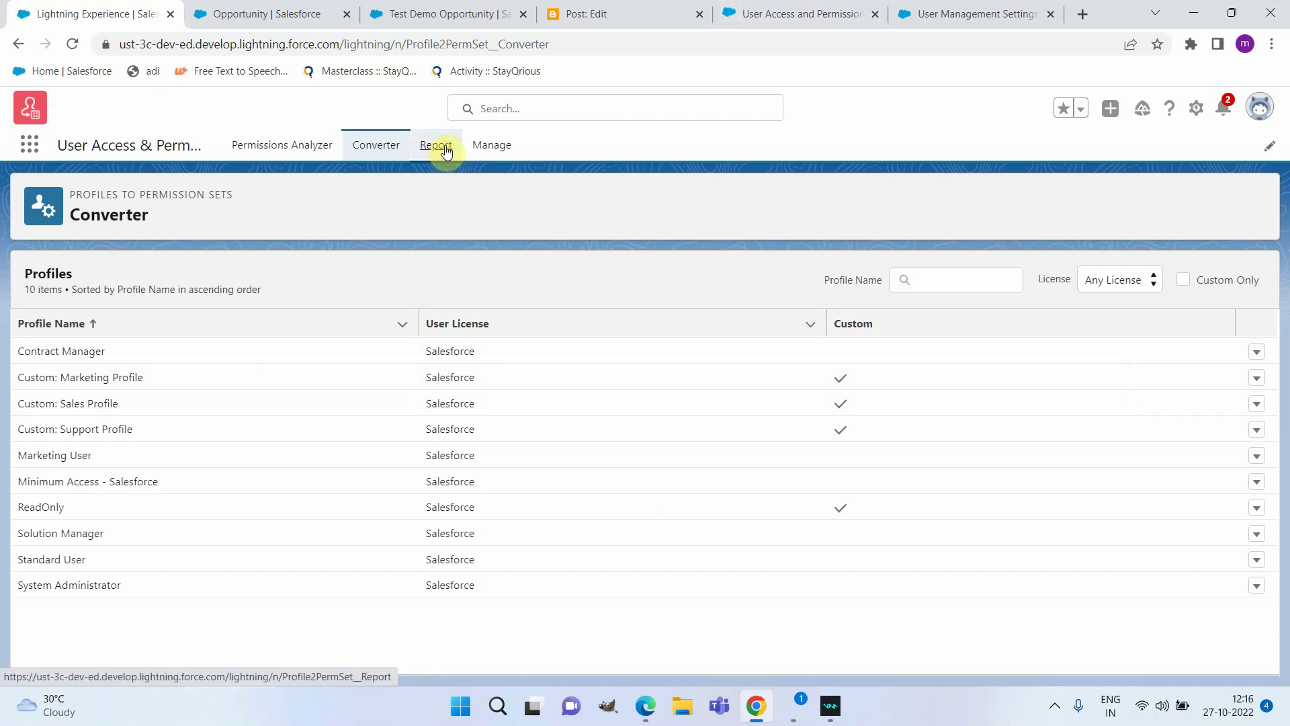
left_click(443, 146)
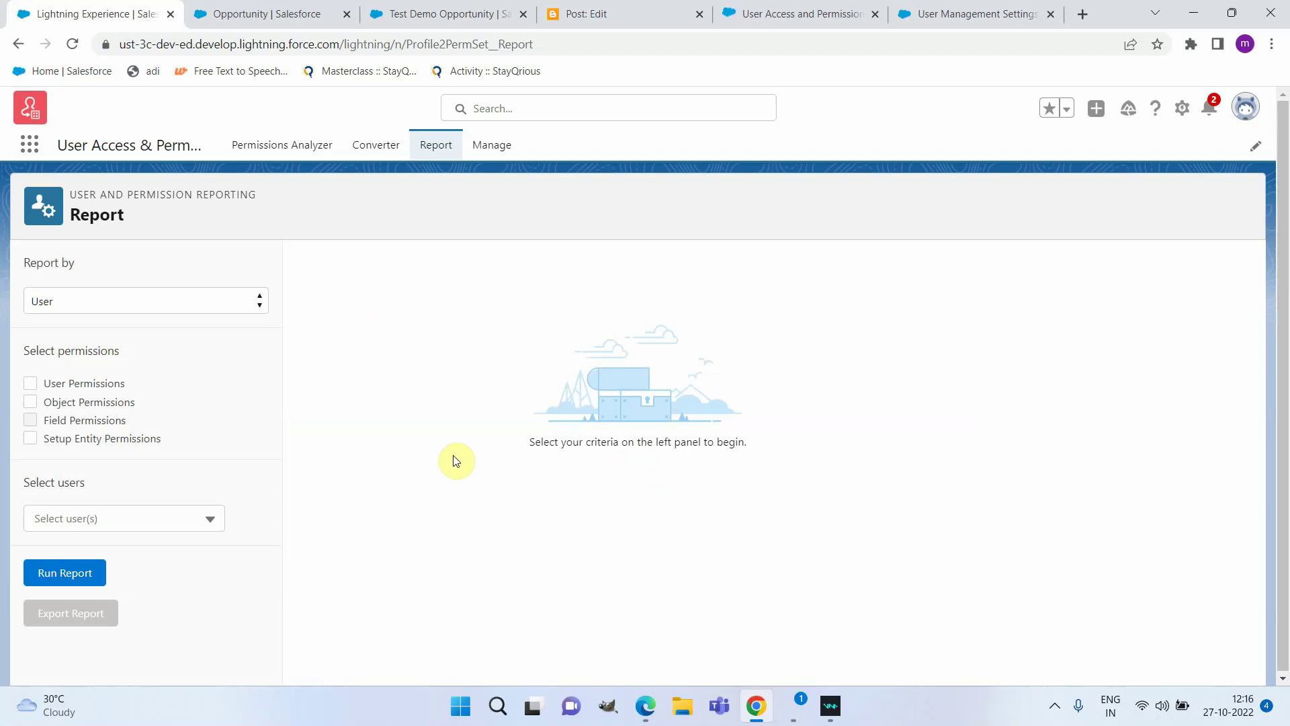
left_click(162, 307)
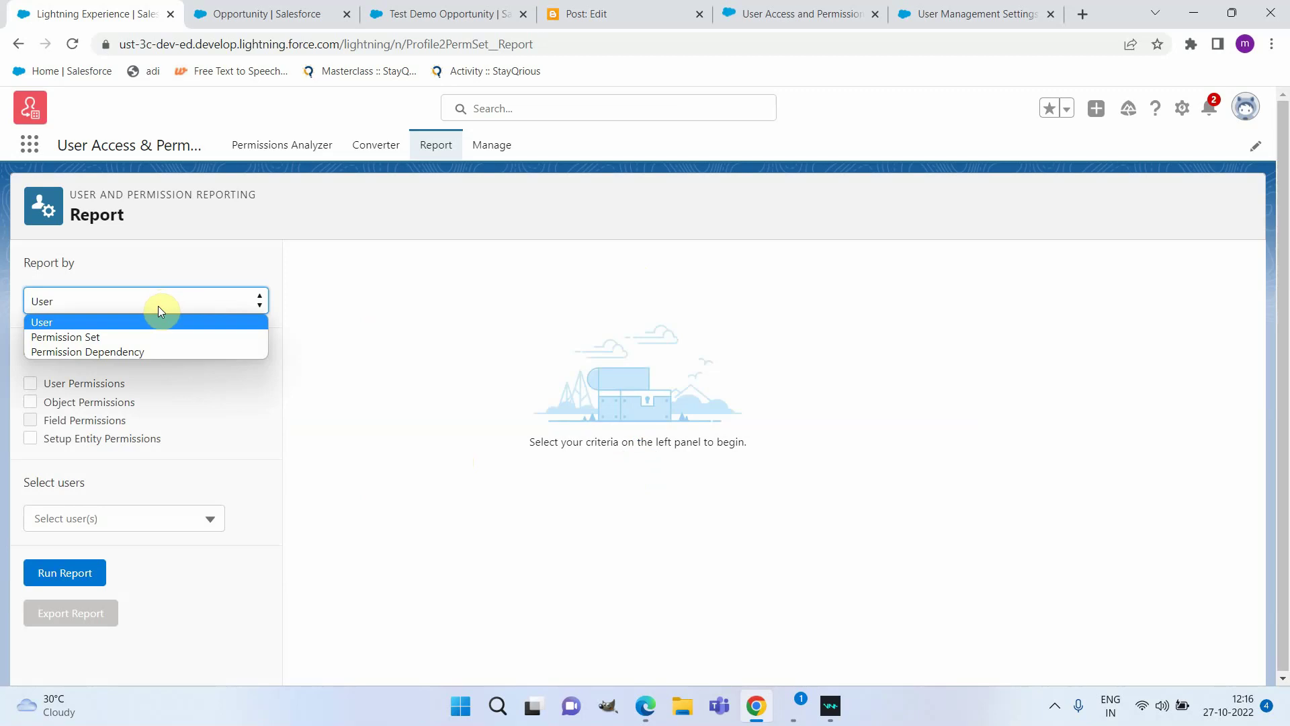
left_click(147, 338)
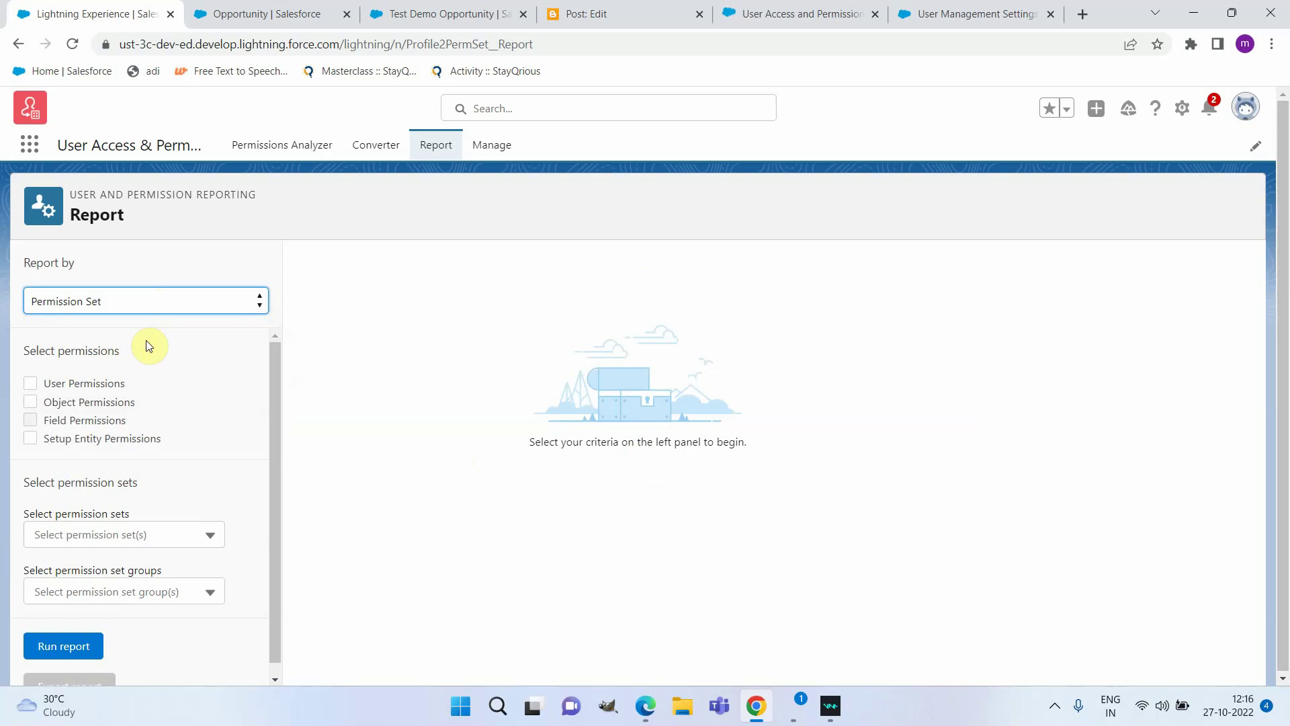
left_click(29, 383)
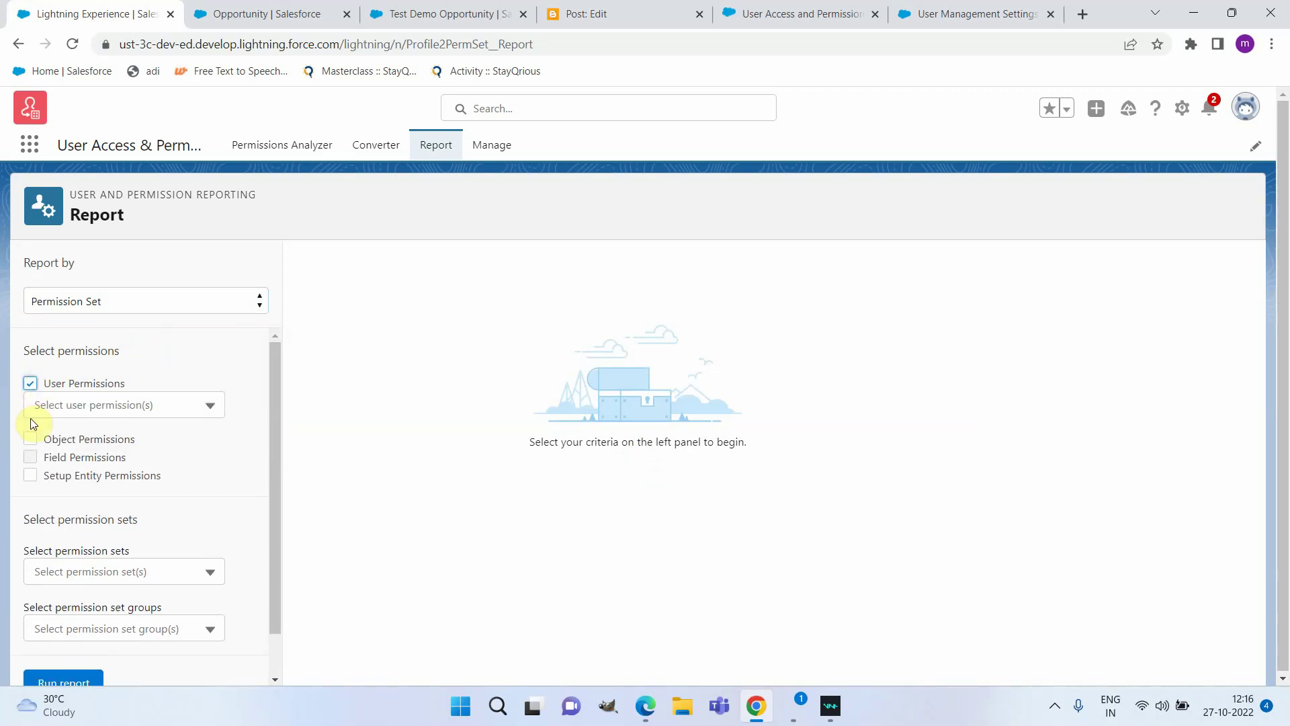
left_click(31, 384)
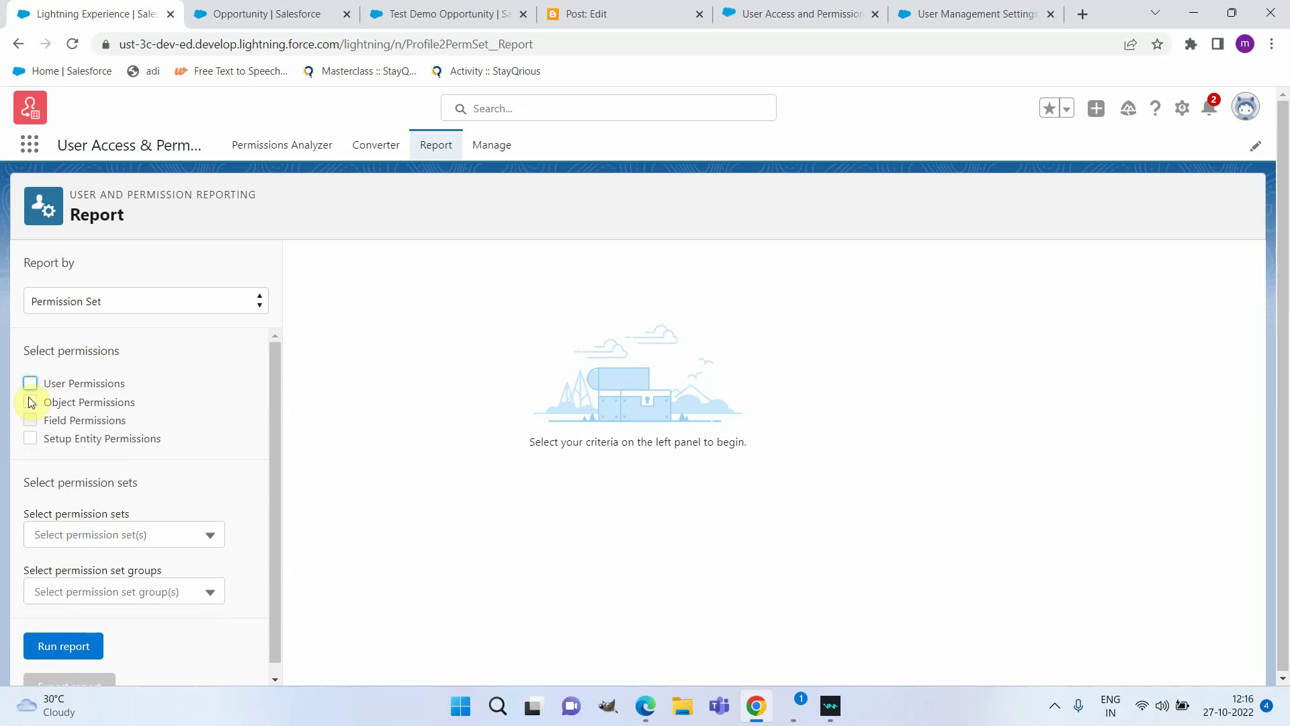
left_click(29, 402)
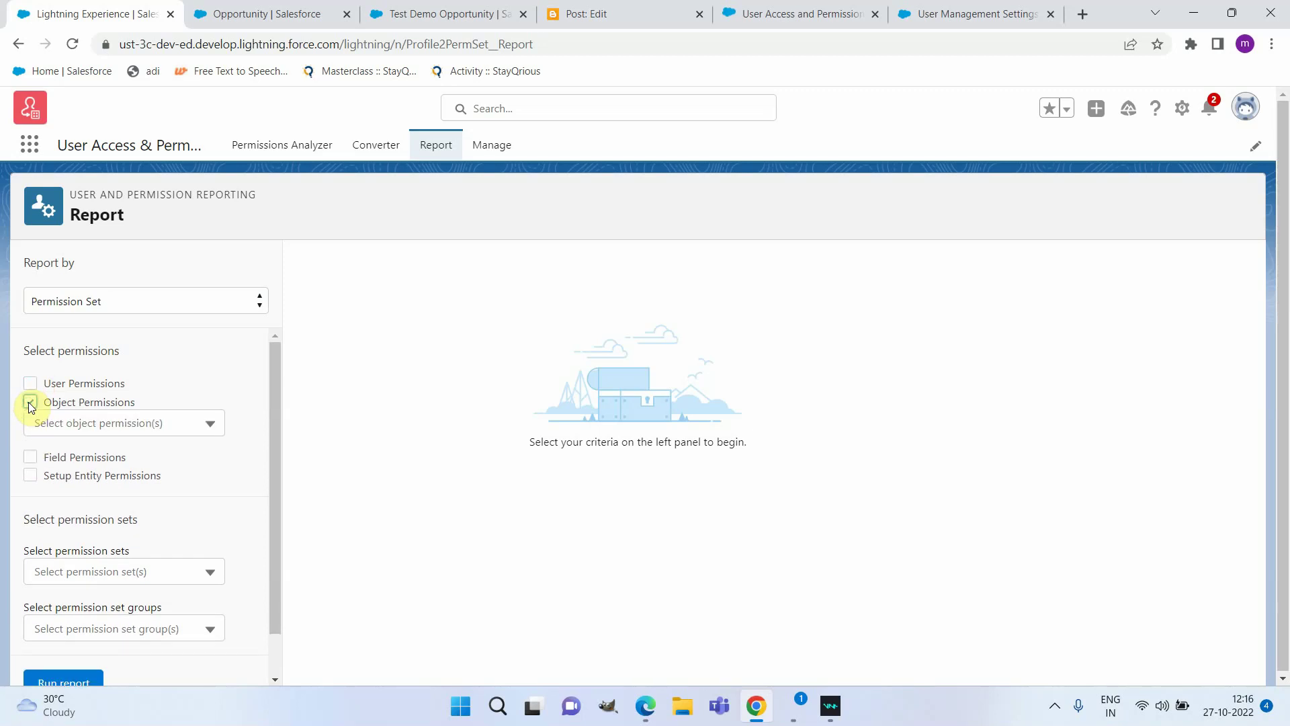
Choose the Opportunity Create permission set for the report and run it.
left_click(66, 569)
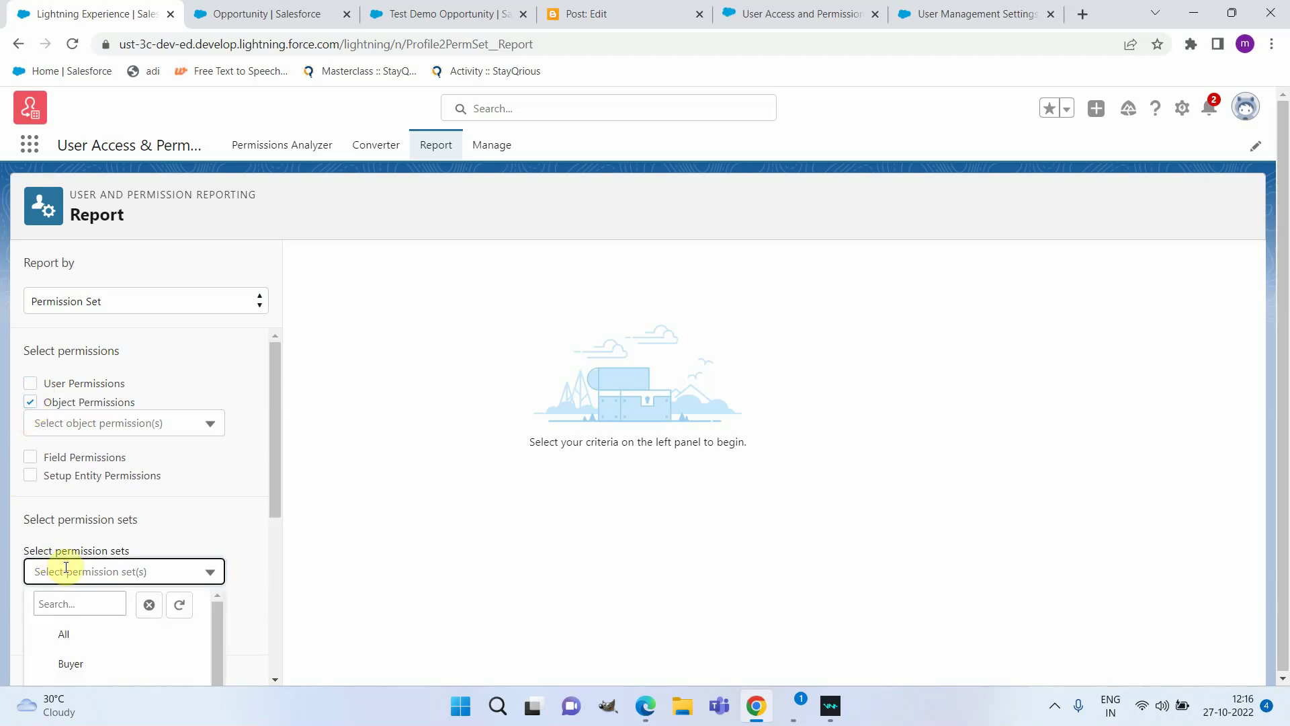
scroll(84, 654, "down", 5)
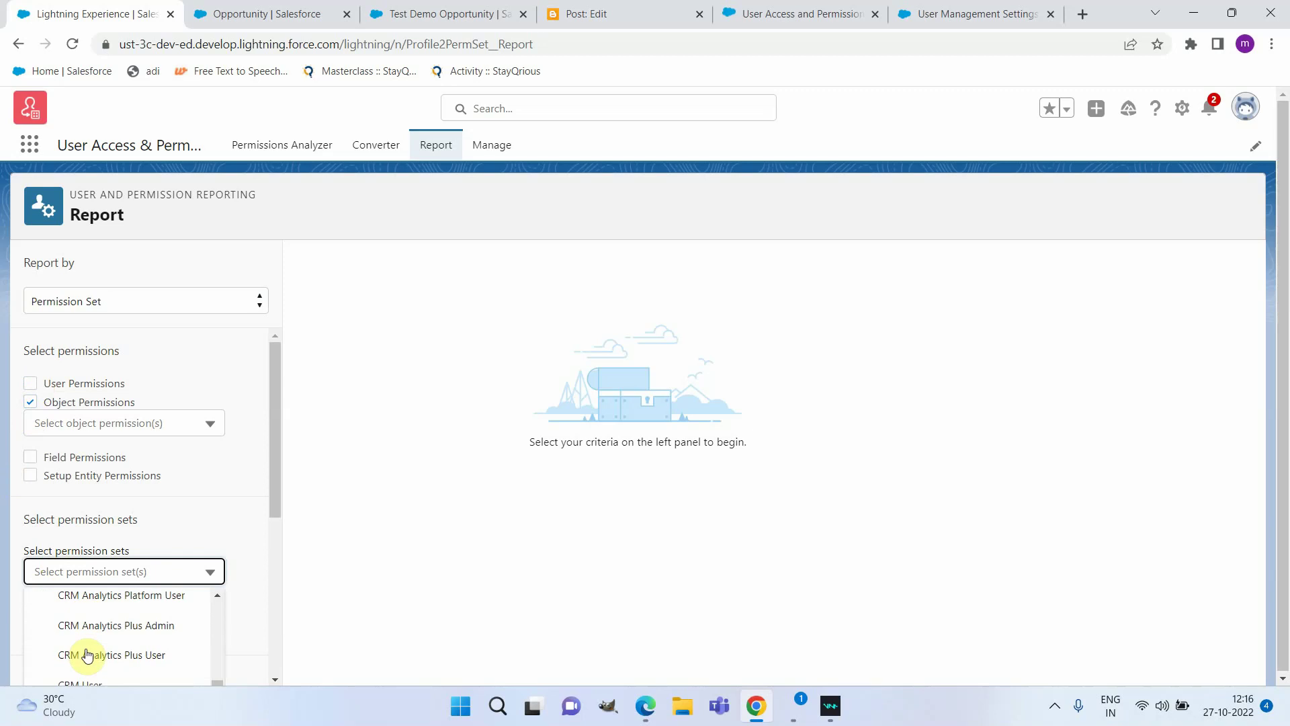
scroll(86, 654, "down", 5)
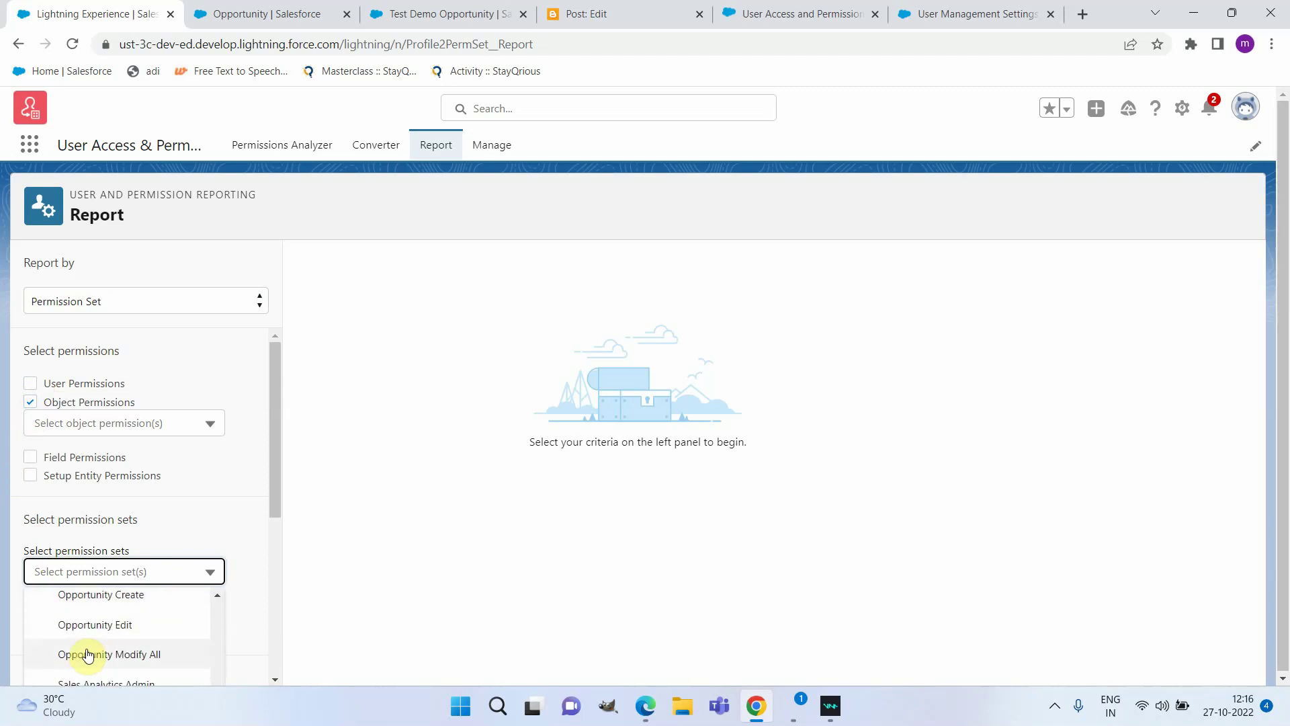
left_click(138, 600)
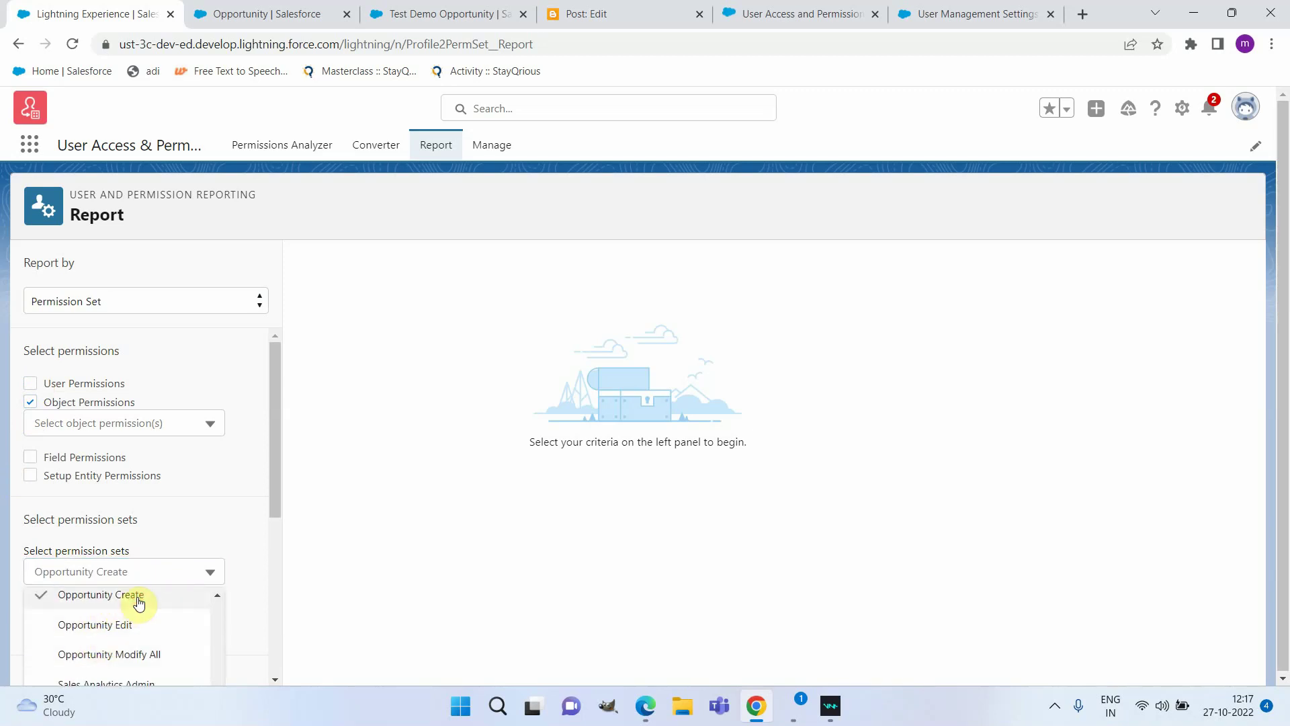
left_click(315, 528)
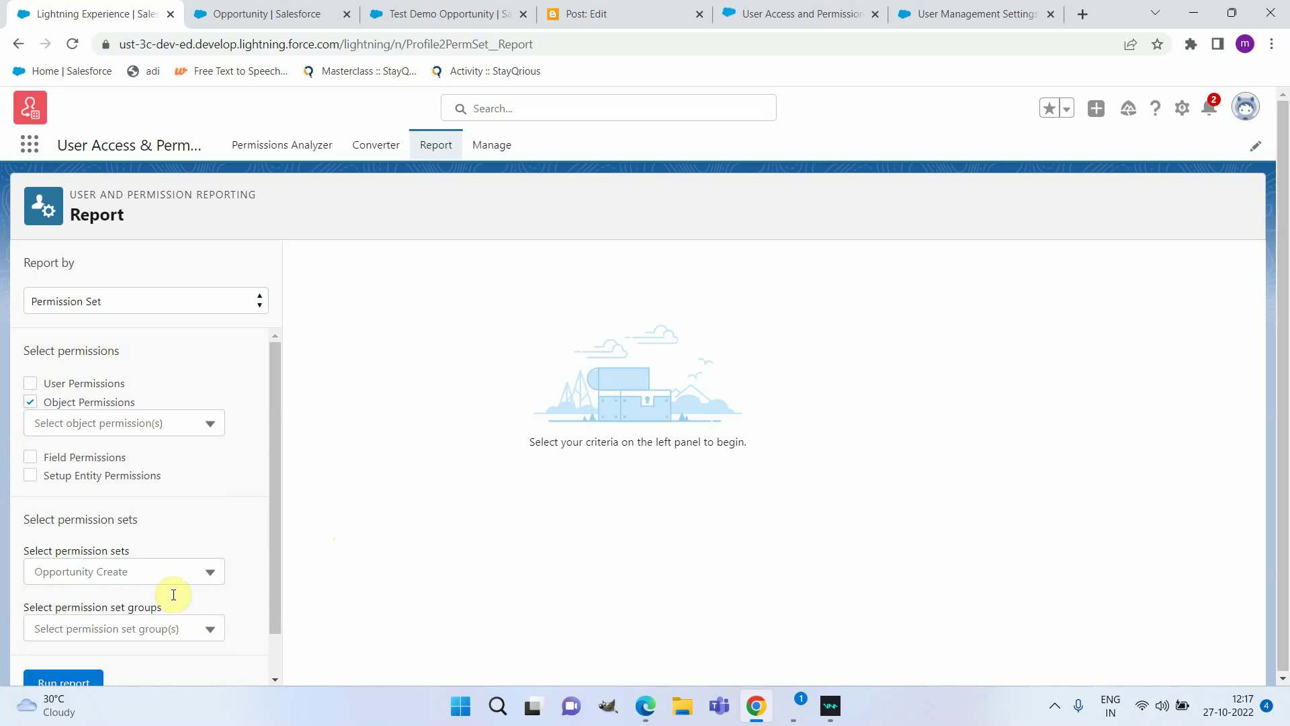
scroll(172, 590, "down", 1)
left_click(73, 652)
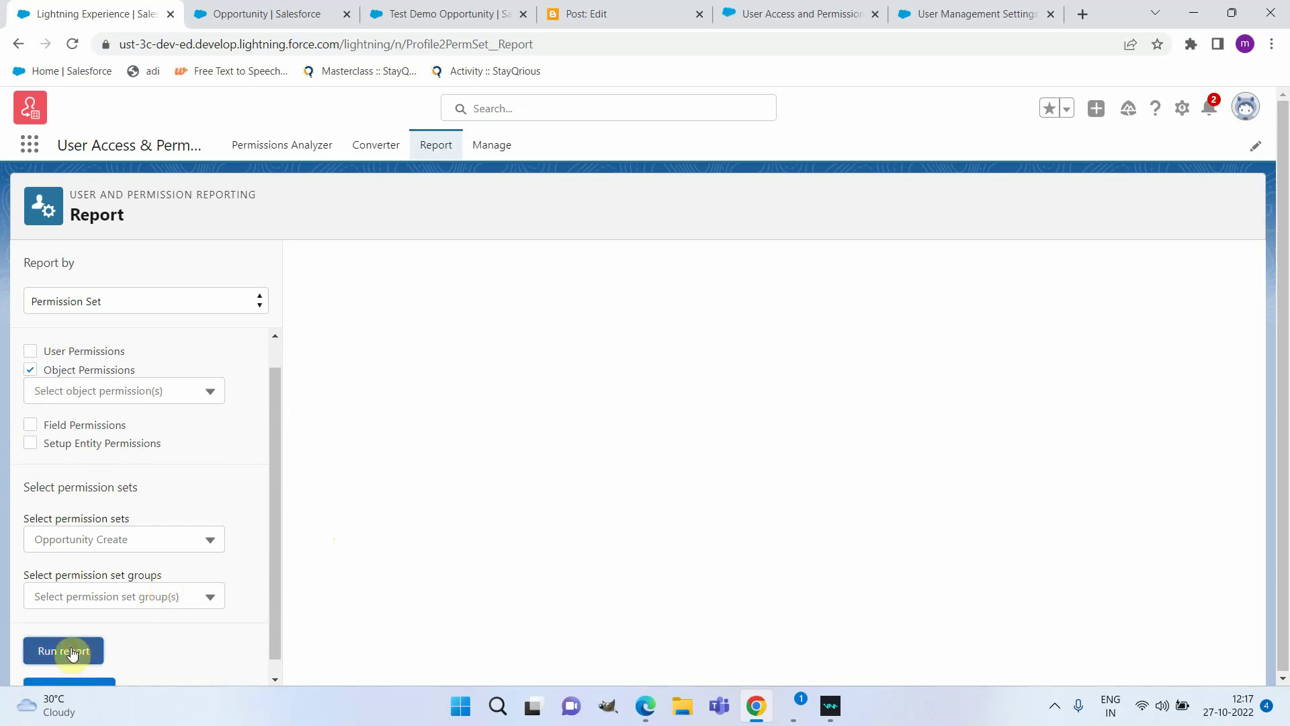
Add Opportunity as the report's object permission, rerun the report and review its Object Permissions results.
left_click(139, 391)
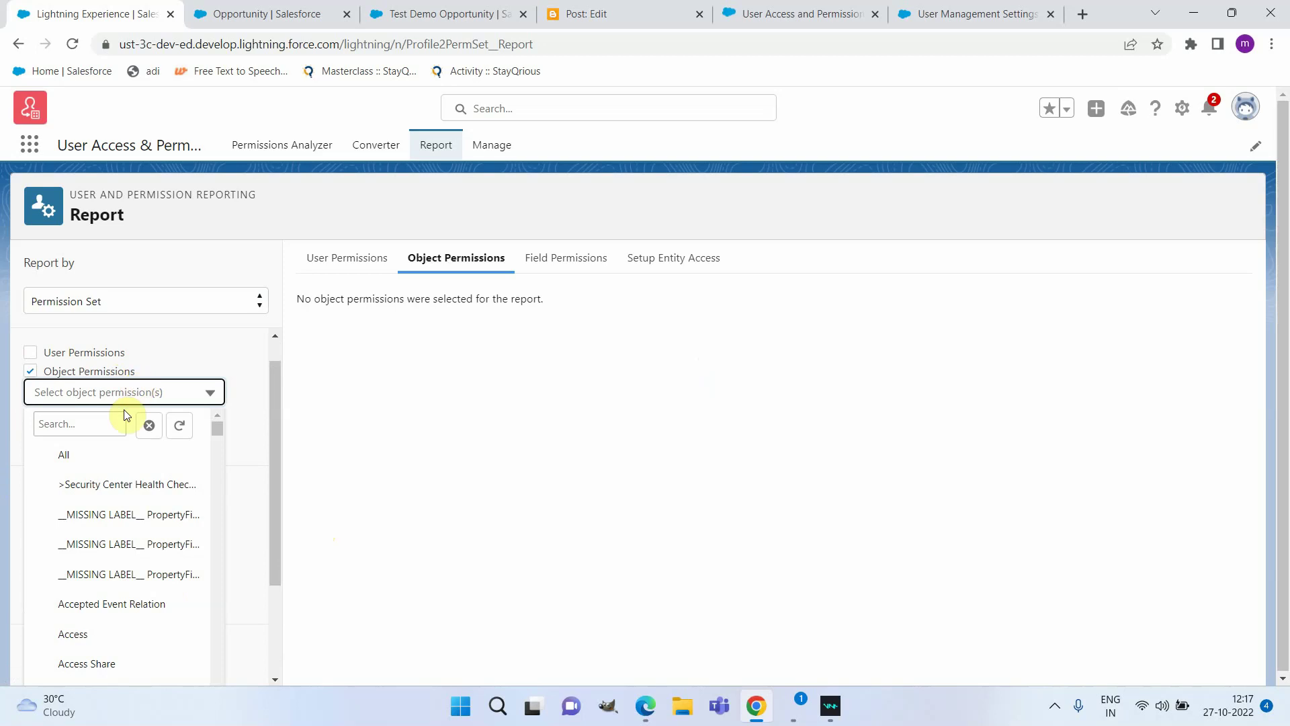
left_click(78, 424)
type("oppo")
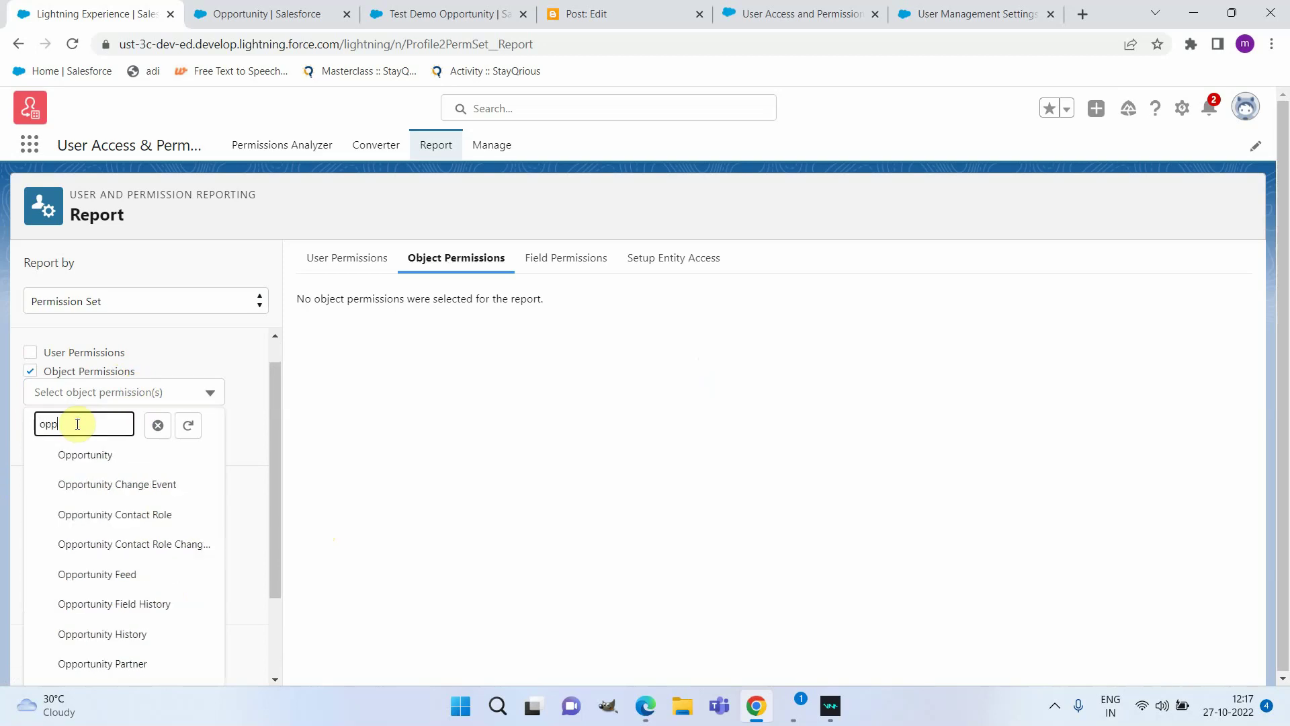
left_click(92, 455)
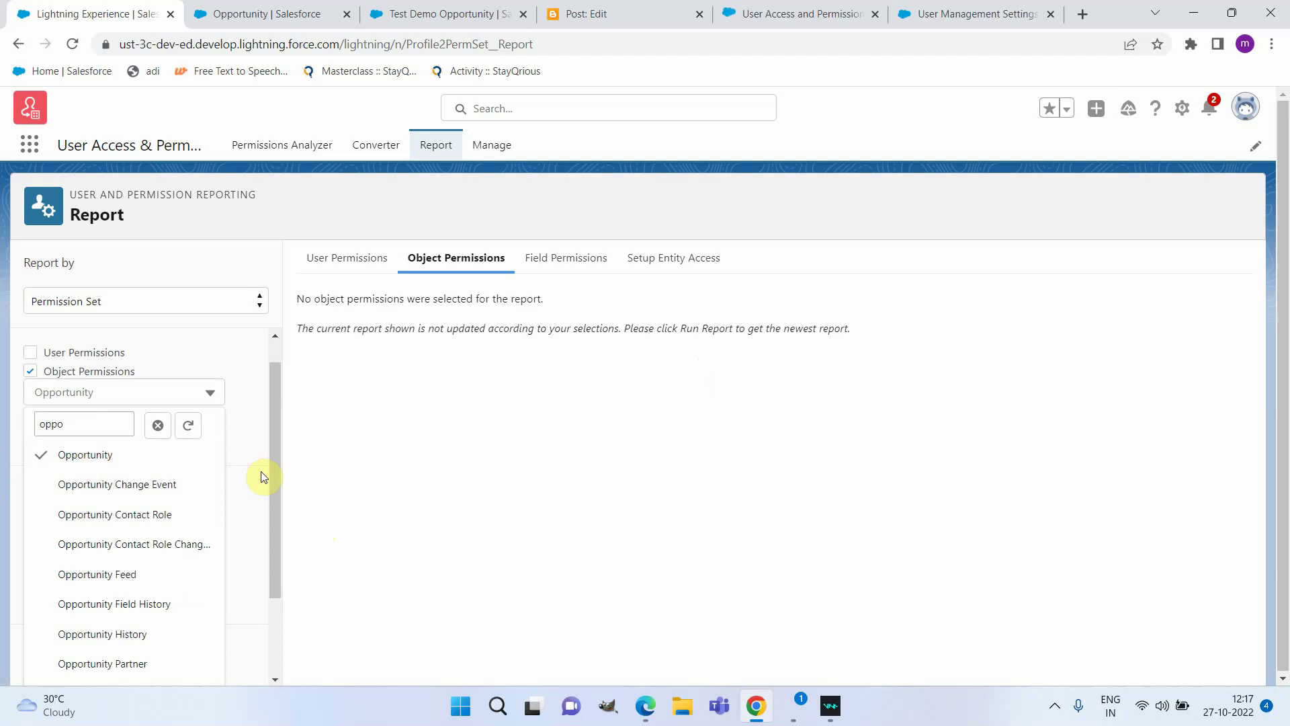
scroll(260, 477, "down", 2)
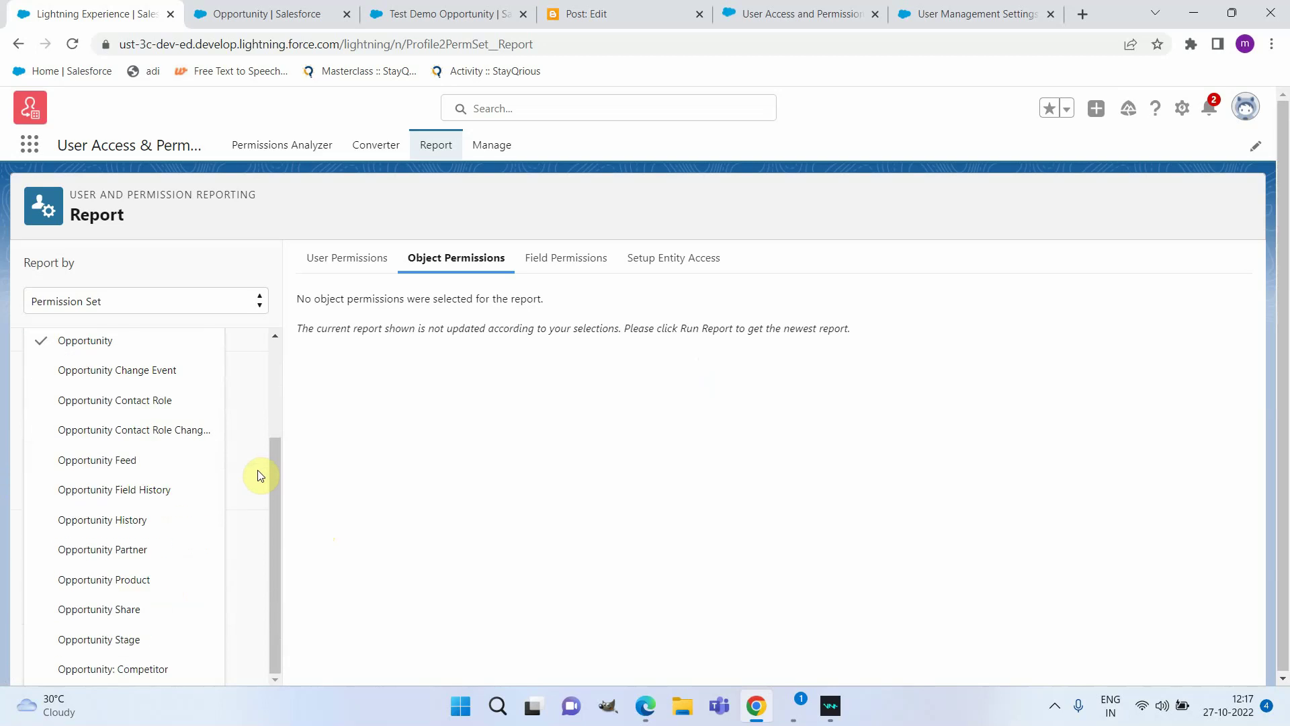
left_click(245, 630)
left_click(92, 630)
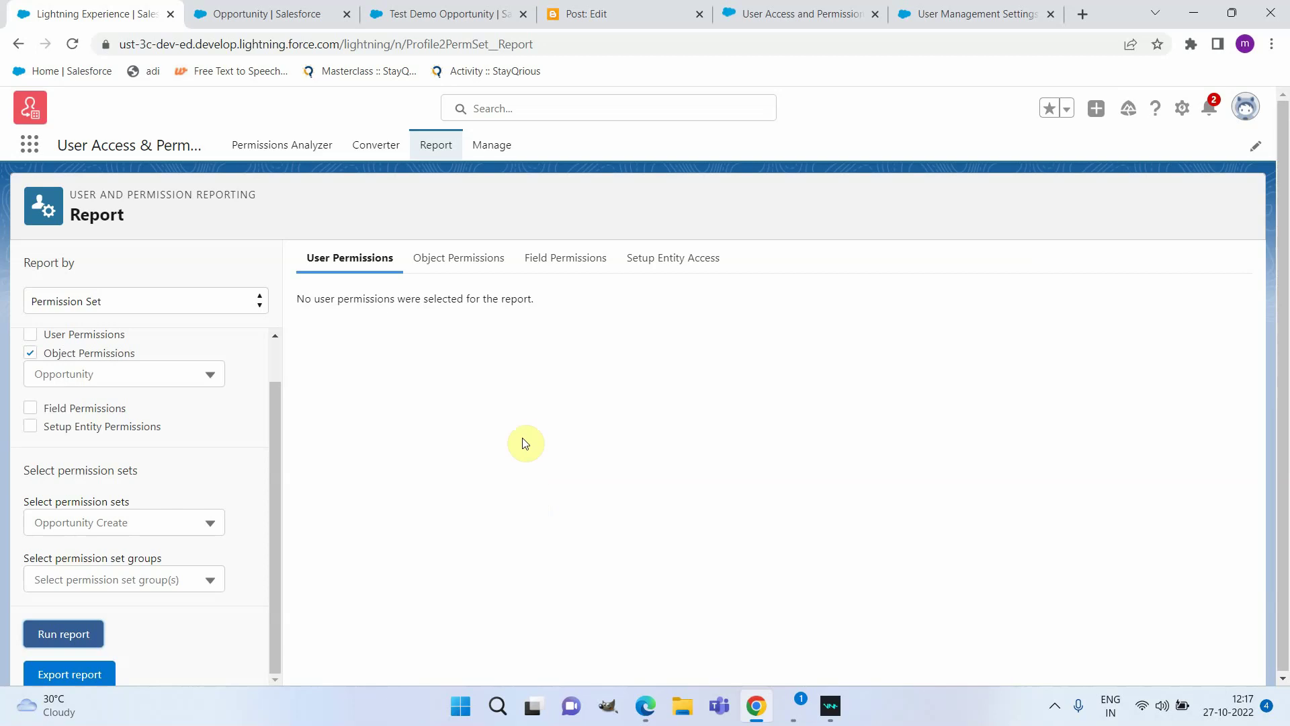
left_click(426, 259)
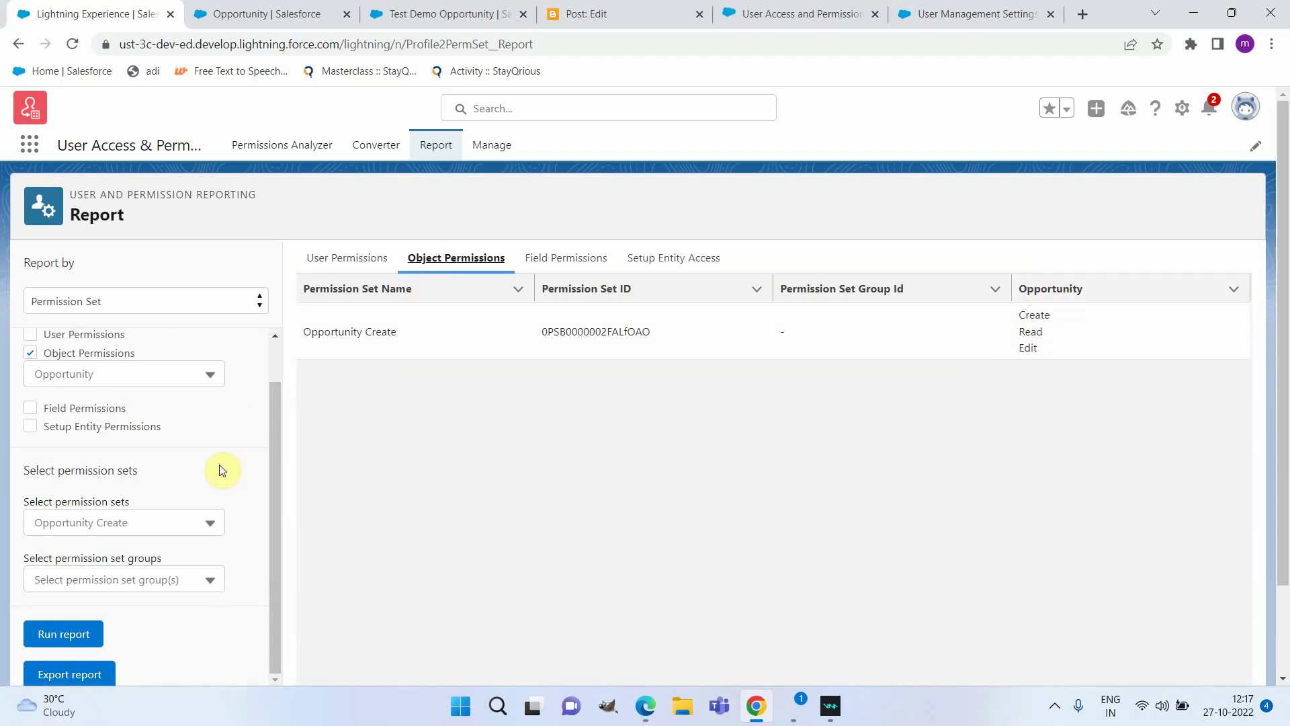
scroll(221, 469, "up", 1)
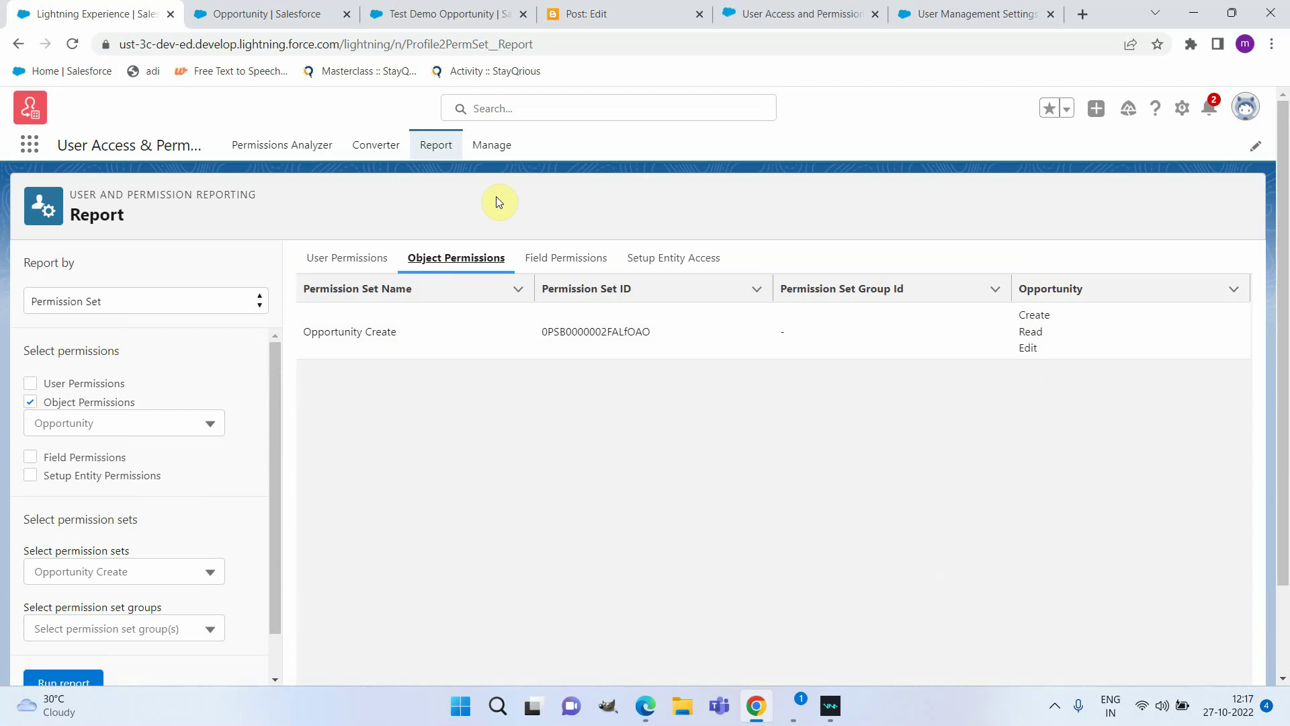
Review the permission set groups available to manage and switch to managing Assignments.
left_click(482, 151)
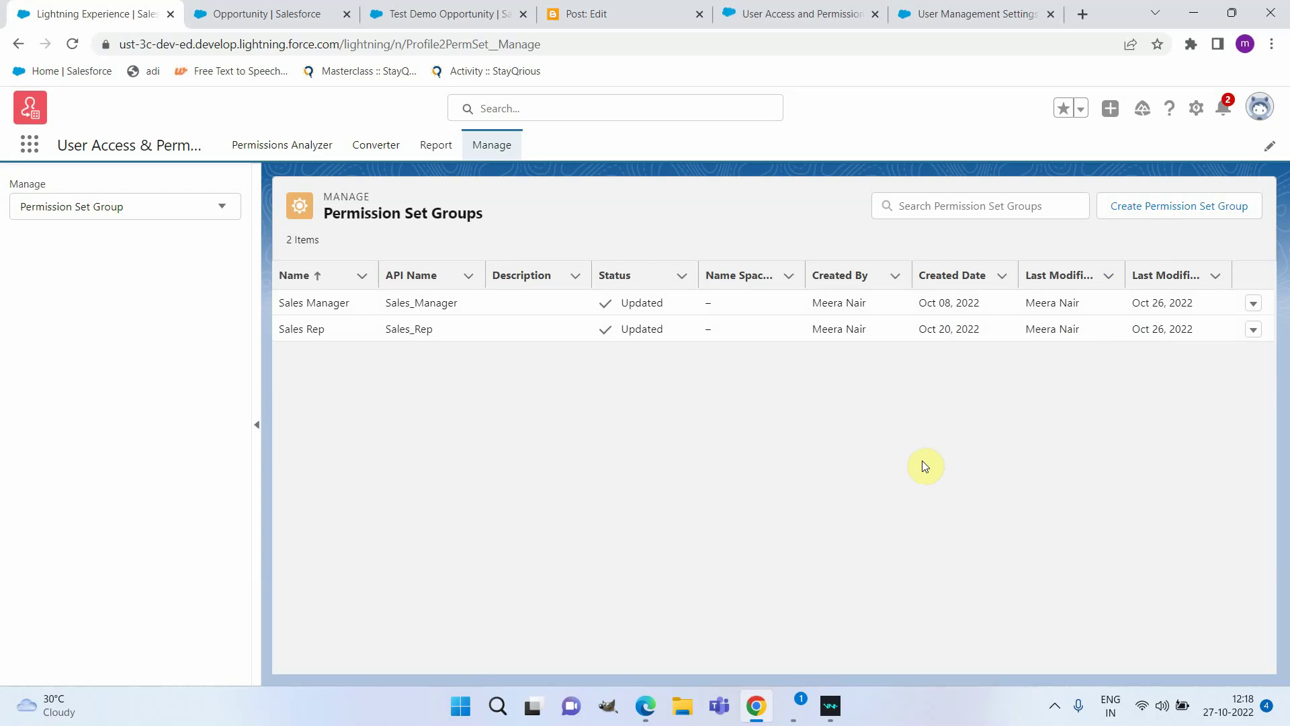
left_click(160, 217)
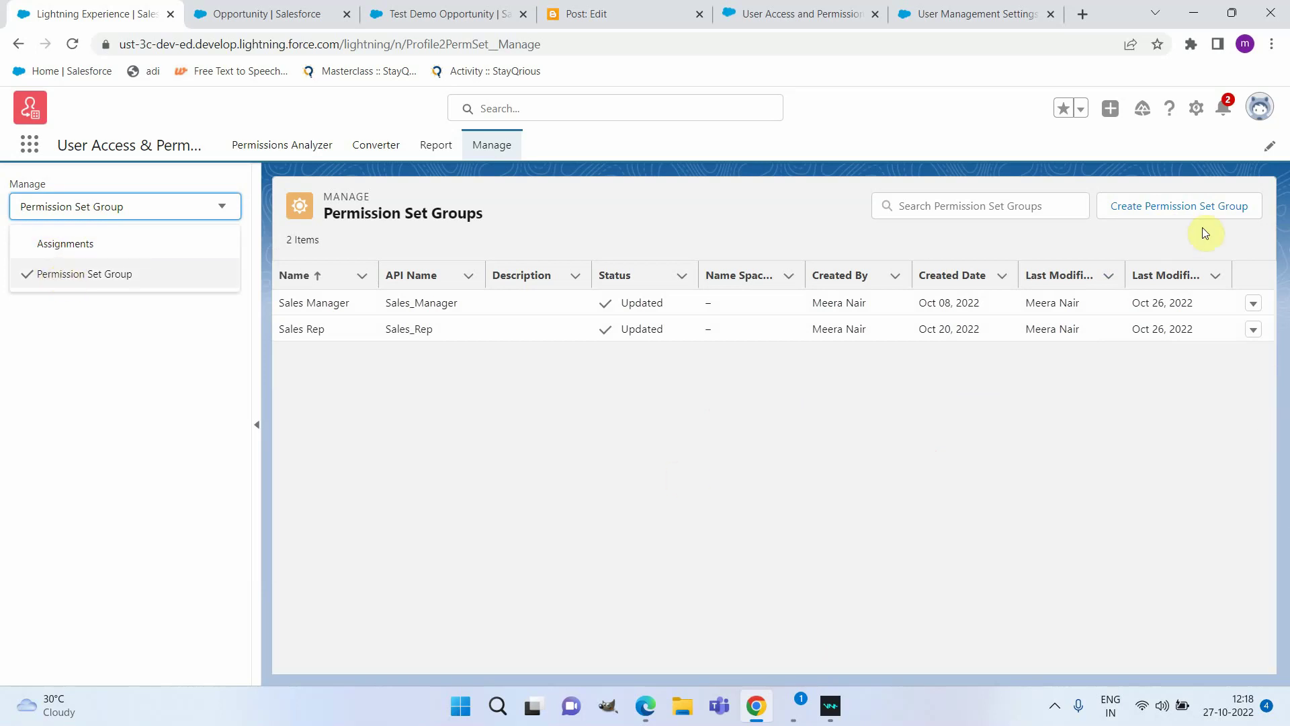
left_click(62, 244)
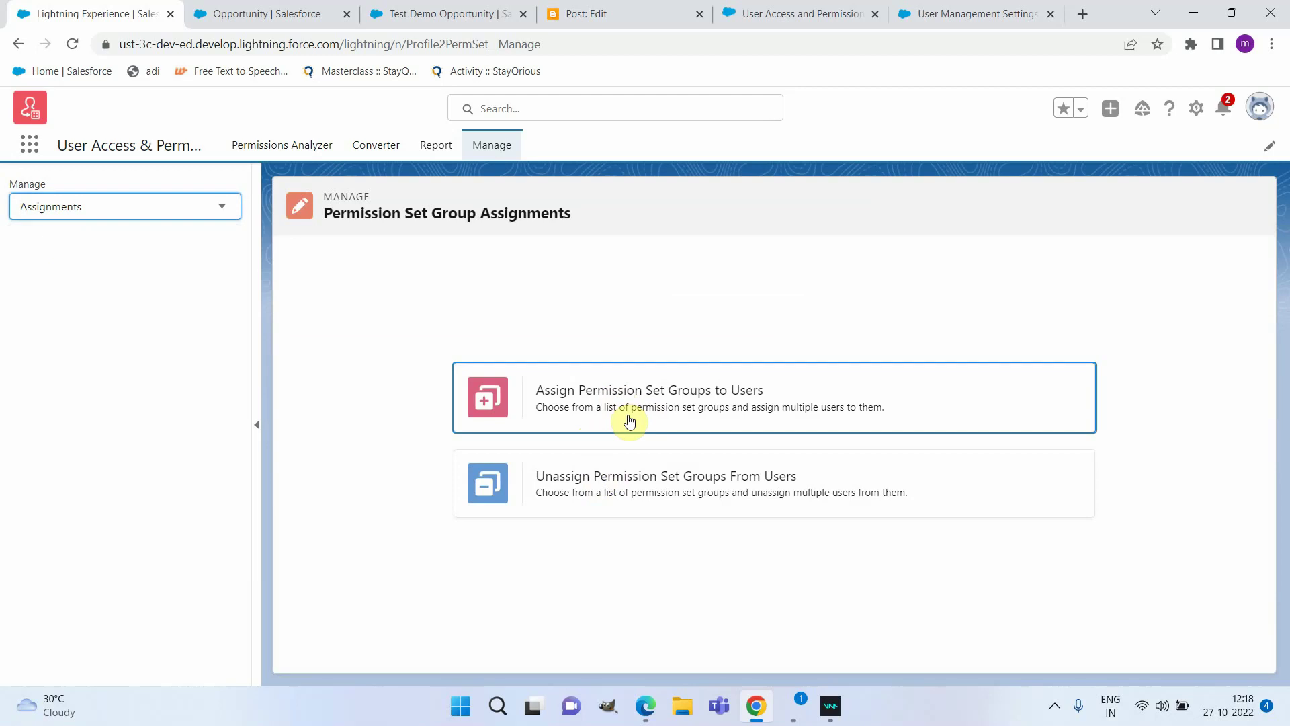
Unassign the Sales Manager permission set group from the user with the Custom: Sales Profile.
left_click(634, 480)
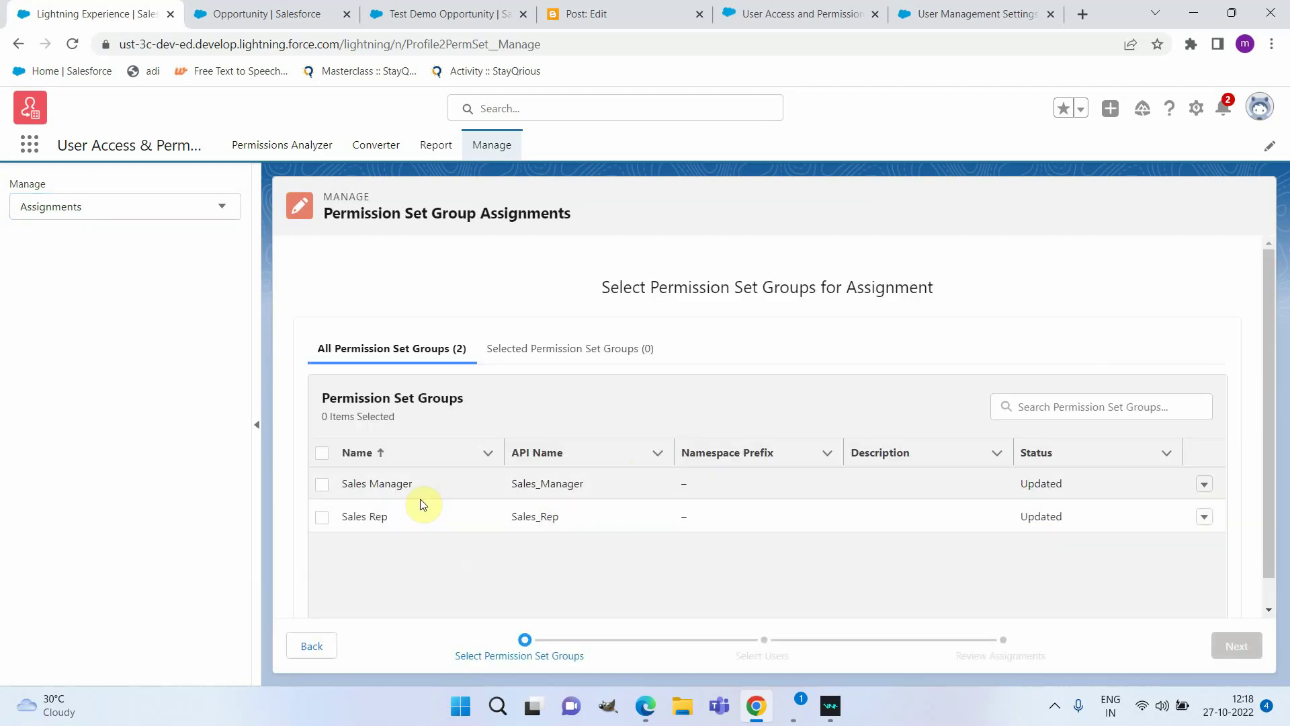
left_click(323, 485)
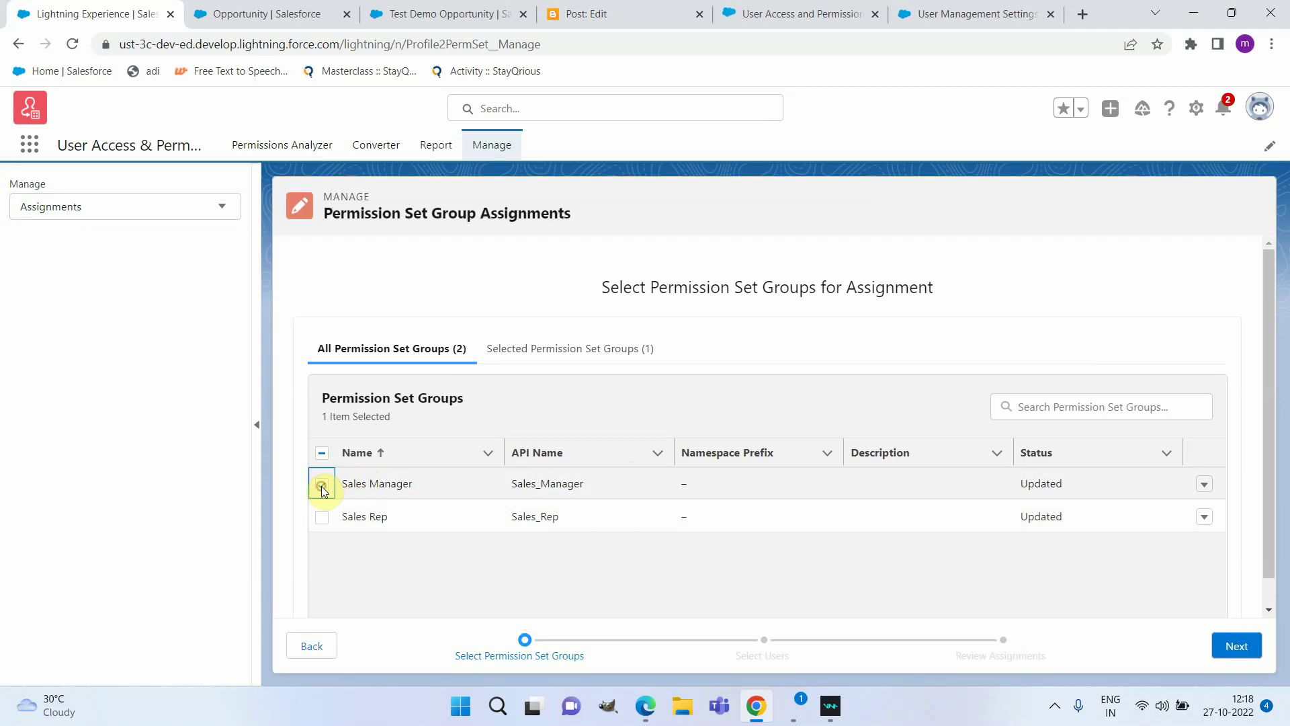
left_click(1228, 647)
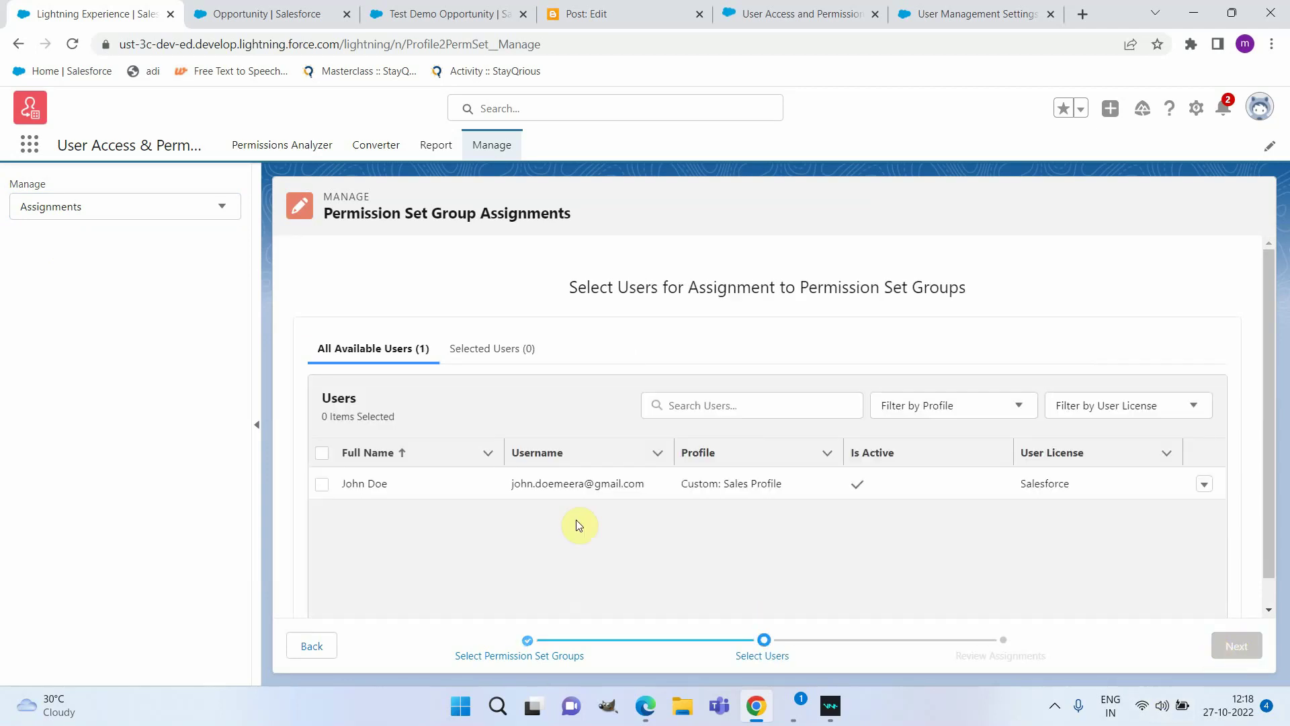
left_click(321, 485)
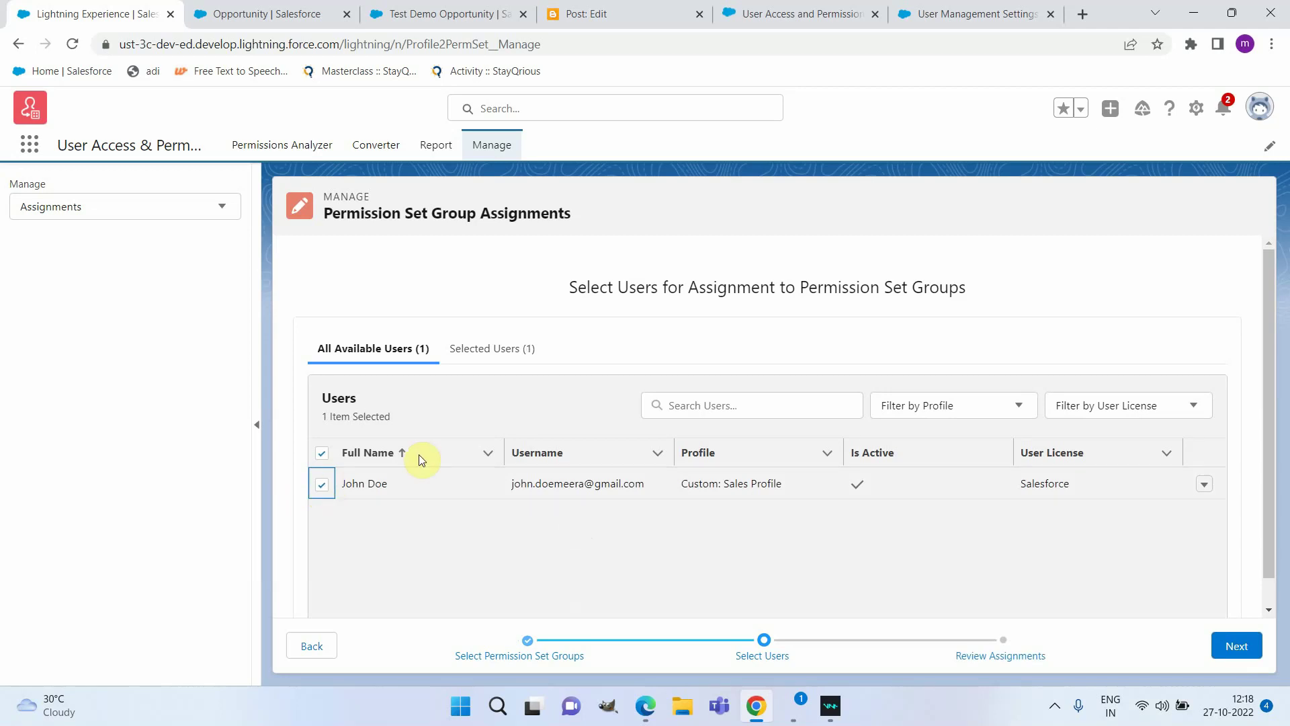
left_click(1236, 650)
left_click(1234, 651)
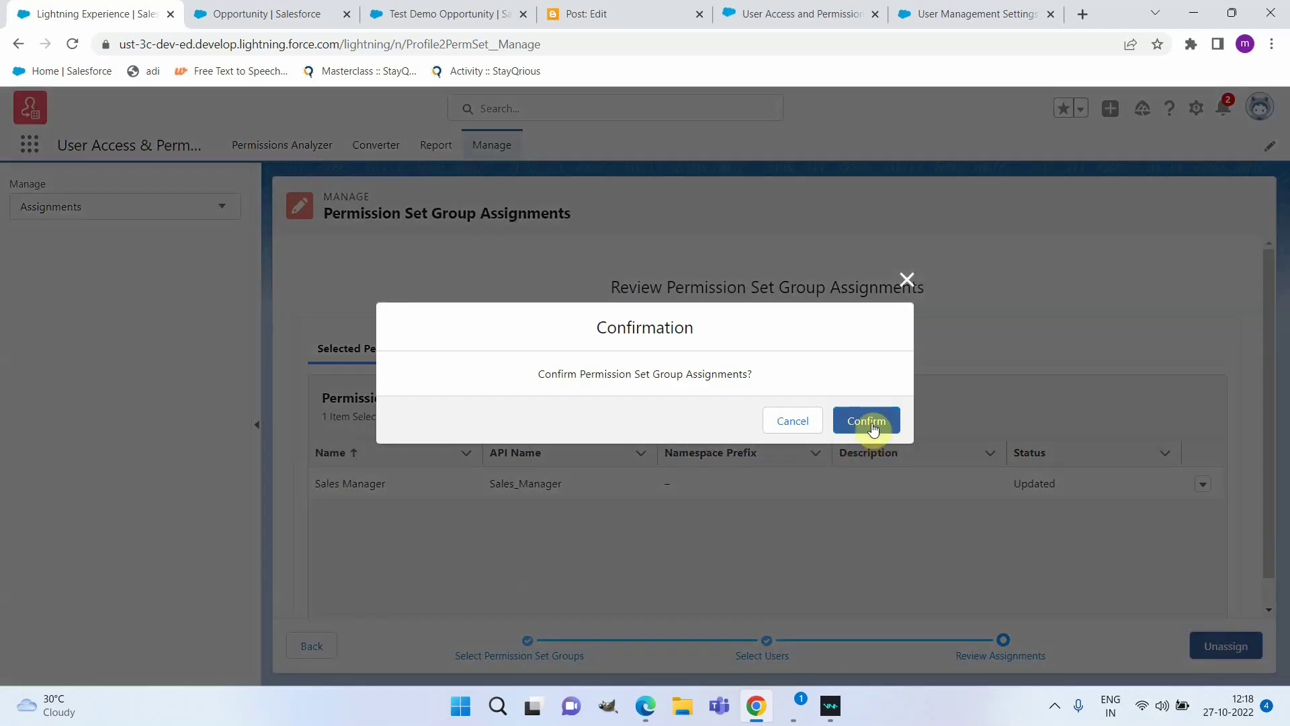
left_click(869, 421)
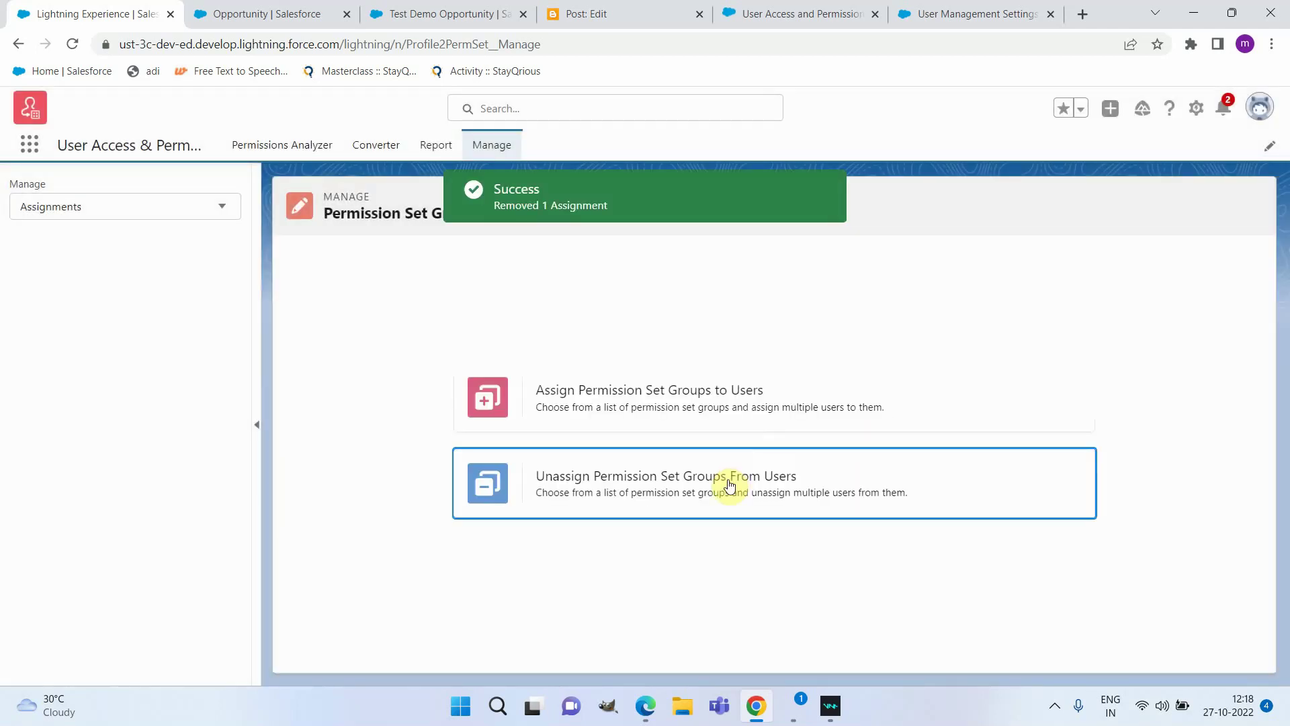